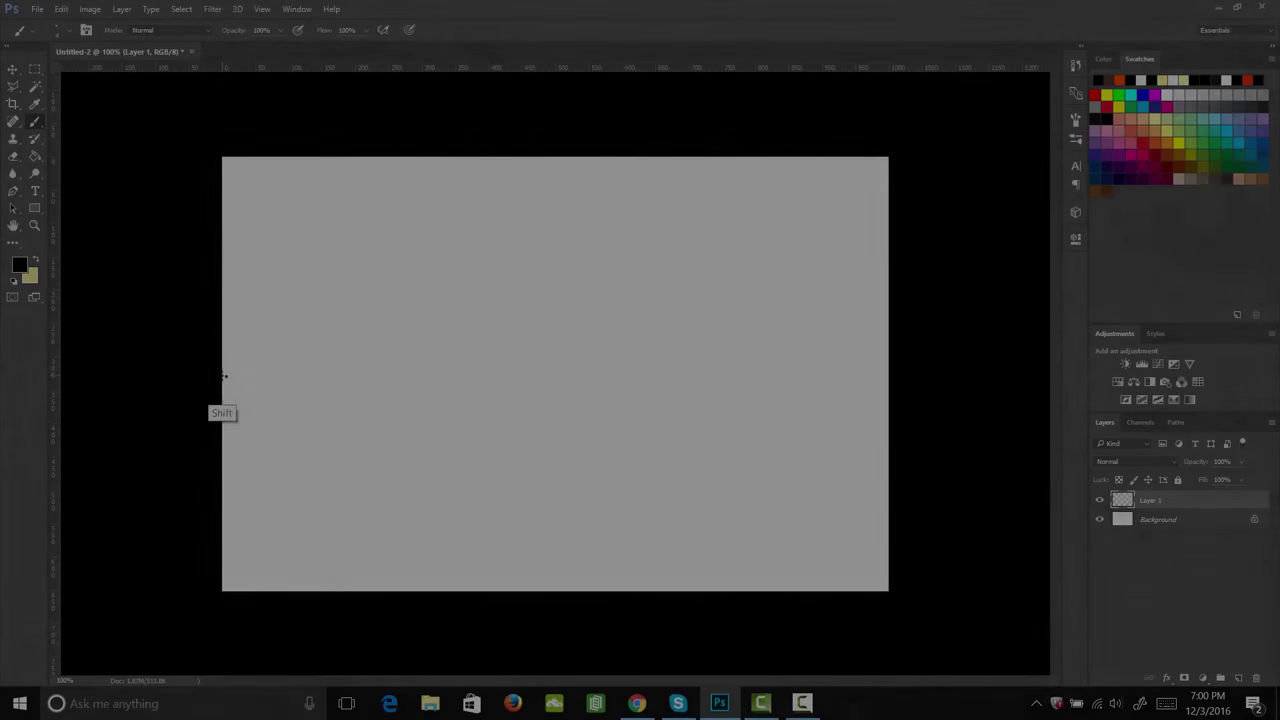
# Step: Draw the horizon line and the box's lower edges converging to both vanishing points
pyautogui.moveTo(223, 375)
pyautogui.mouseDown()
pyautogui.moveTo(806, 403)
pyautogui.moveTo(1000, 430)
pyautogui.mouseUp()
pyautogui.click(887, 375)
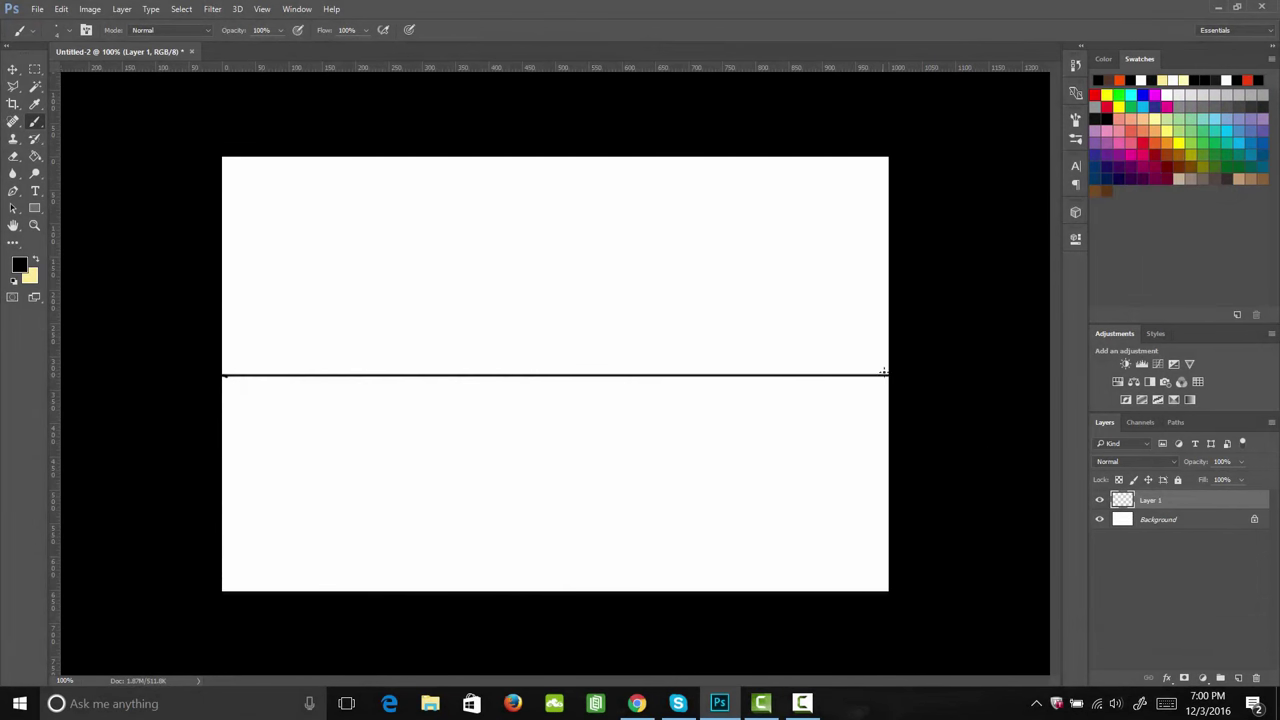
pyautogui.keyDown('shift'); pyautogui.click(698, 543); pyautogui.keyUp('shift')
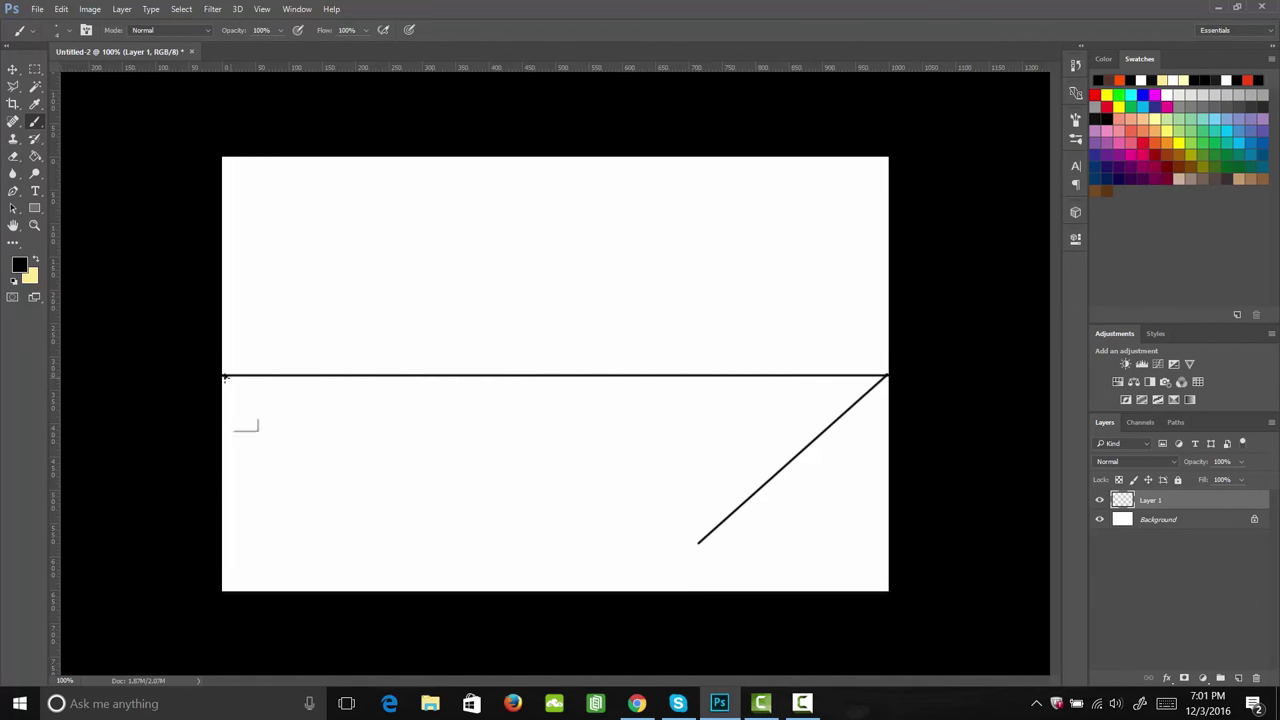
pyautogui.keyDown('shift'); pyautogui.click(224, 376); pyautogui.keyUp('shift')
# Step: Add the box's front, right and left verticals and top edges, then sketch a lid stroke on a new layer
pyautogui.moveTo(698, 543); pyautogui.dragTo(698, 407)
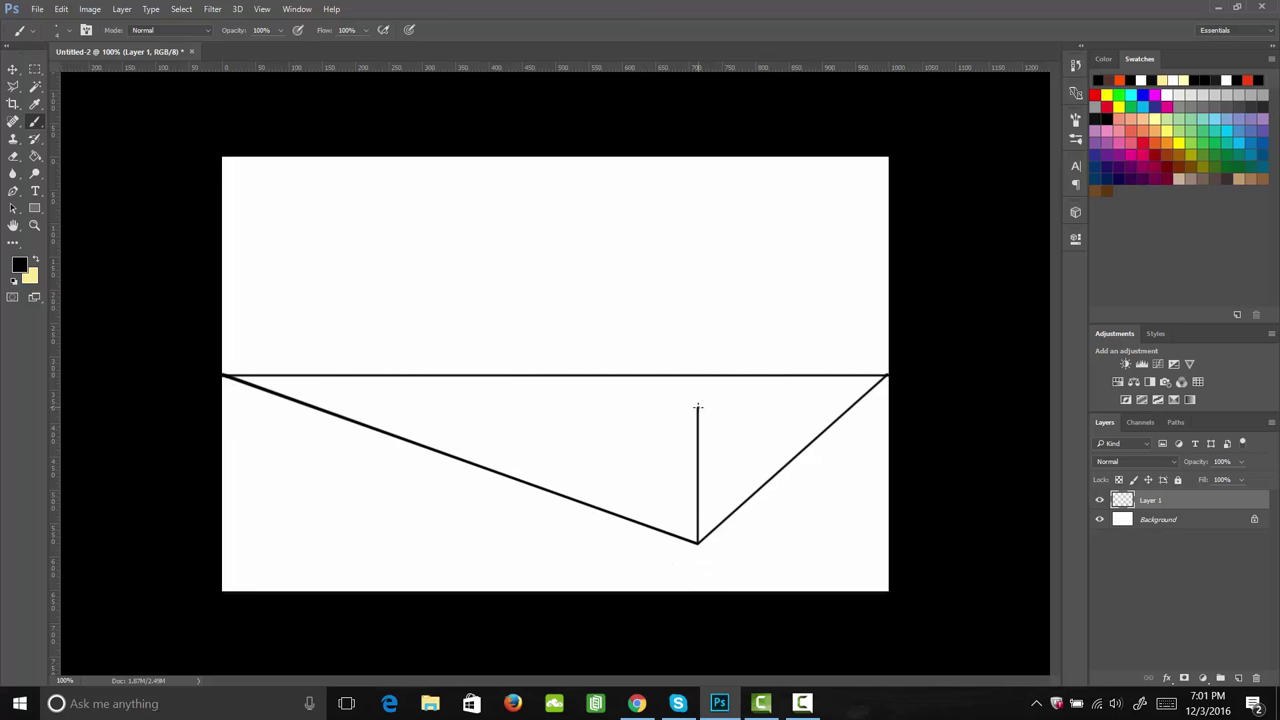
pyautogui.keyDown('shift'); pyautogui.click(698, 385); pyautogui.keyUp('shift')
pyautogui.keyDown('shift'); pyautogui.click(224, 376); pyautogui.keyUp('shift')
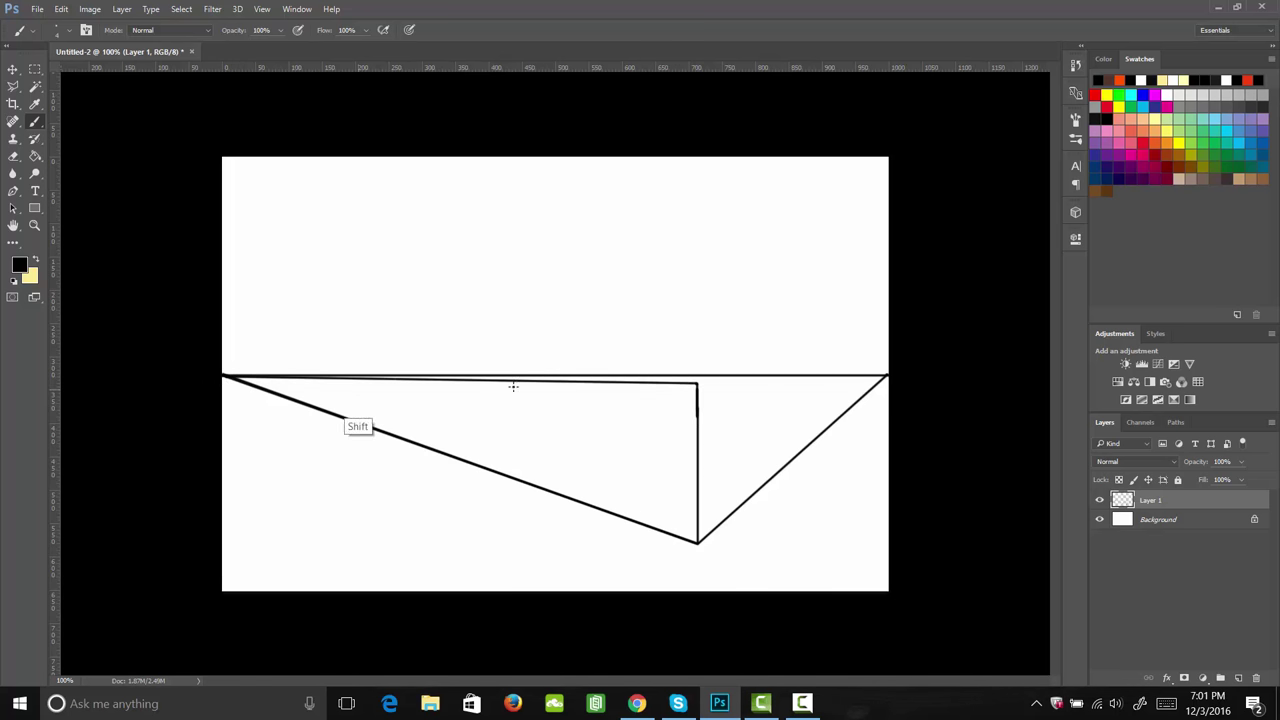
pyautogui.keyDown('shift'); pyautogui.click(888, 376); pyautogui.keyUp('shift')
pyautogui.keyDown('shift'); pyautogui.click(760, 488); pyautogui.keyUp('shift')
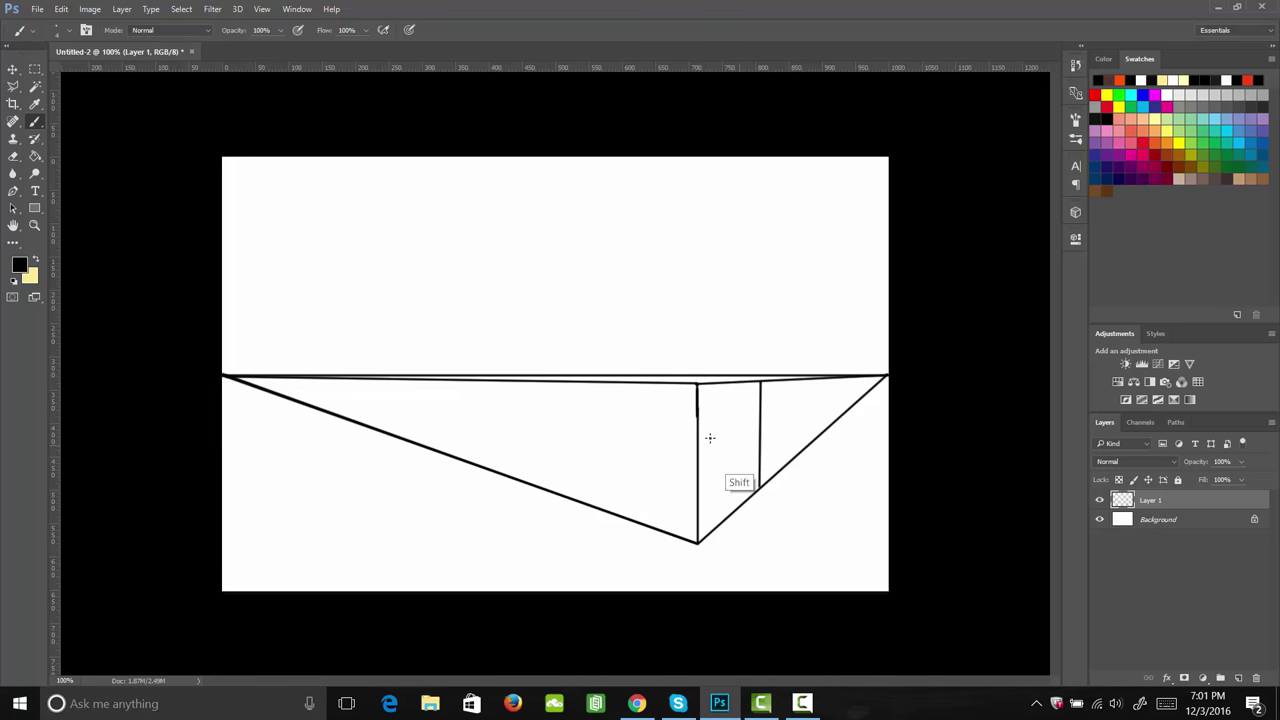
pyautogui.moveTo(519, 383); pyautogui.dragTo(521, 473)
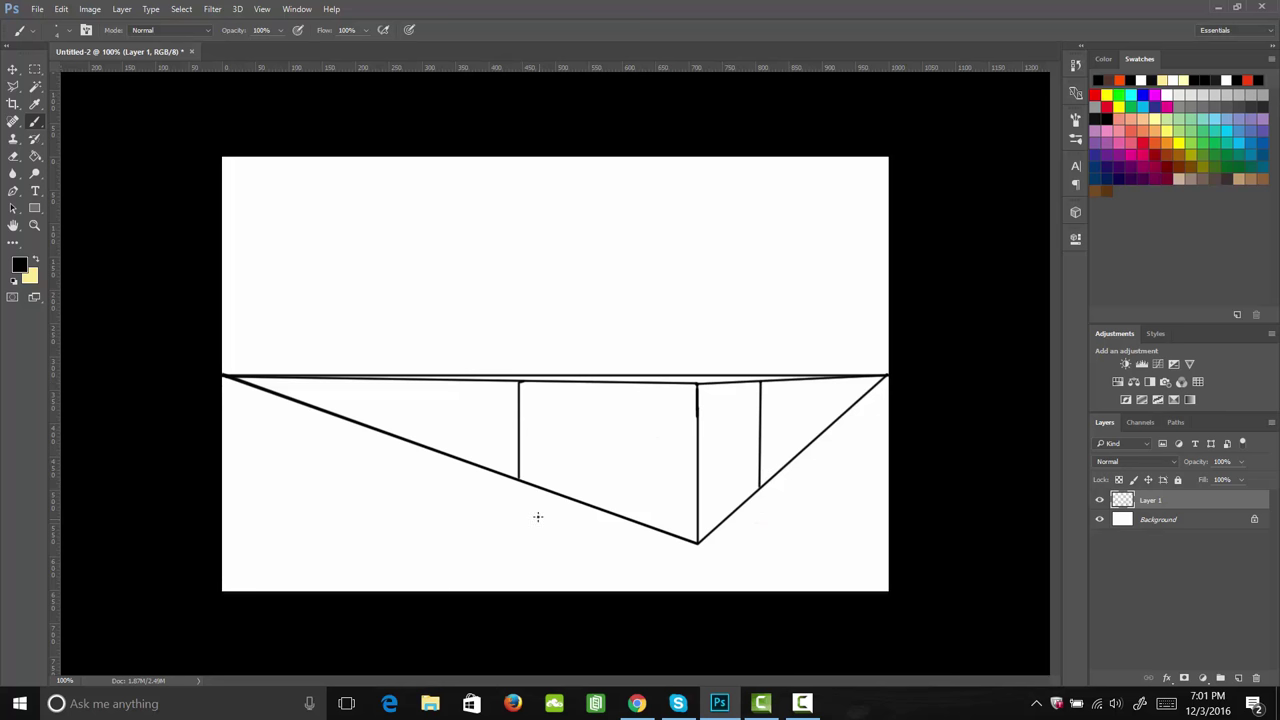
pyautogui.hotkey('ctrl', 'shift', 'alt', 'n')
pyautogui.moveTo(702, 421); pyautogui.dragTo(717, 391)
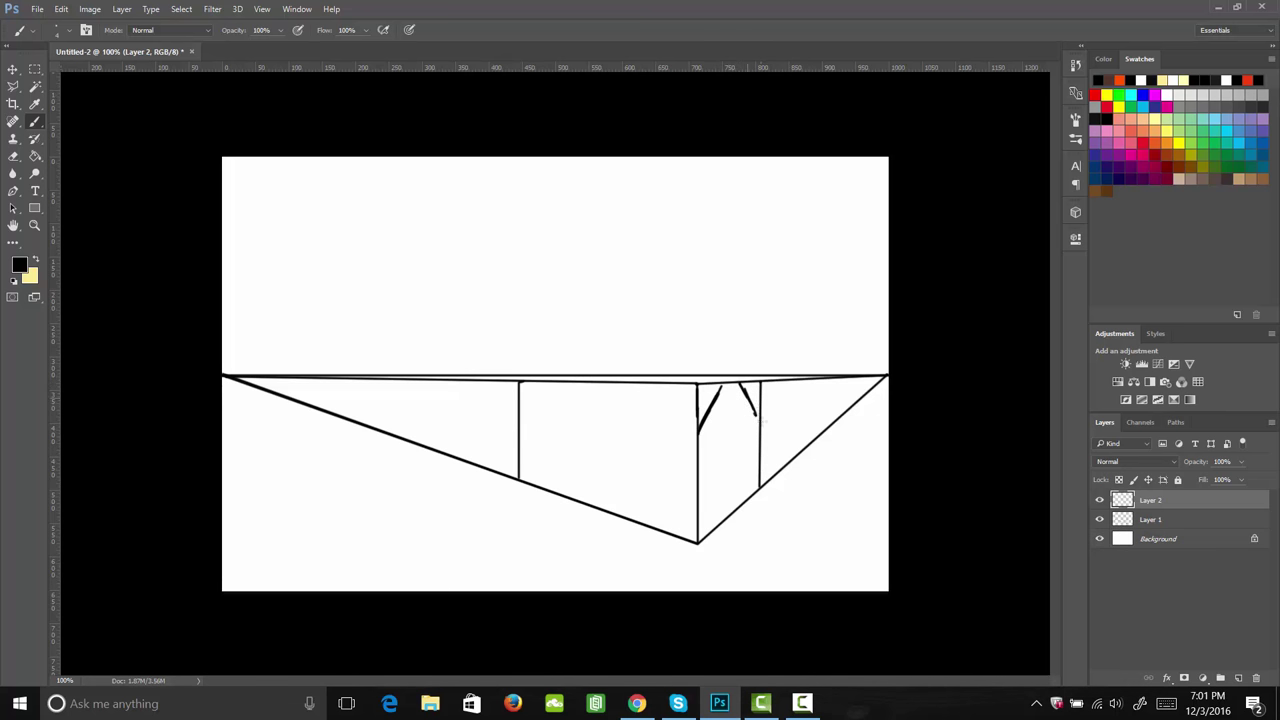
# Step: Sketch a lid stroke by the left edge and draw the top edges toward both vanishing points
pyautogui.moveTo(519, 417); pyautogui.dragTo(547, 387)
pyautogui.keyDown('shift'); pyautogui.click(698, 430); pyautogui.keyUp('shift')
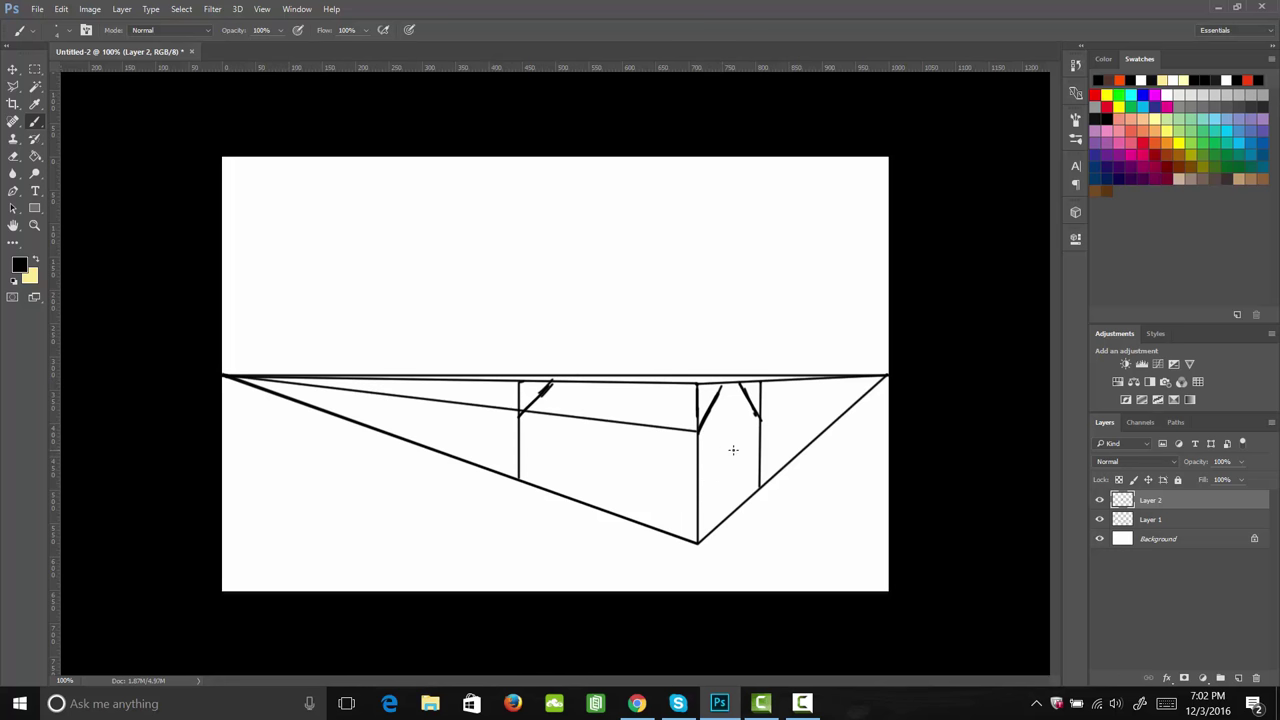
pyautogui.keyDown('shift'); pyautogui.click(886, 376); pyautogui.keyUp('shift')
# Step: Retrace the box's verticals, lower right edge, top-left diagonal and horizon, then dismiss Sticky Keys
pyautogui.keyDown('shift'); pyautogui.click(748, 494); pyautogui.keyUp('shift')
pyautogui.keyDown('shift'); pyautogui.click(694, 538); pyautogui.keyUp('shift')
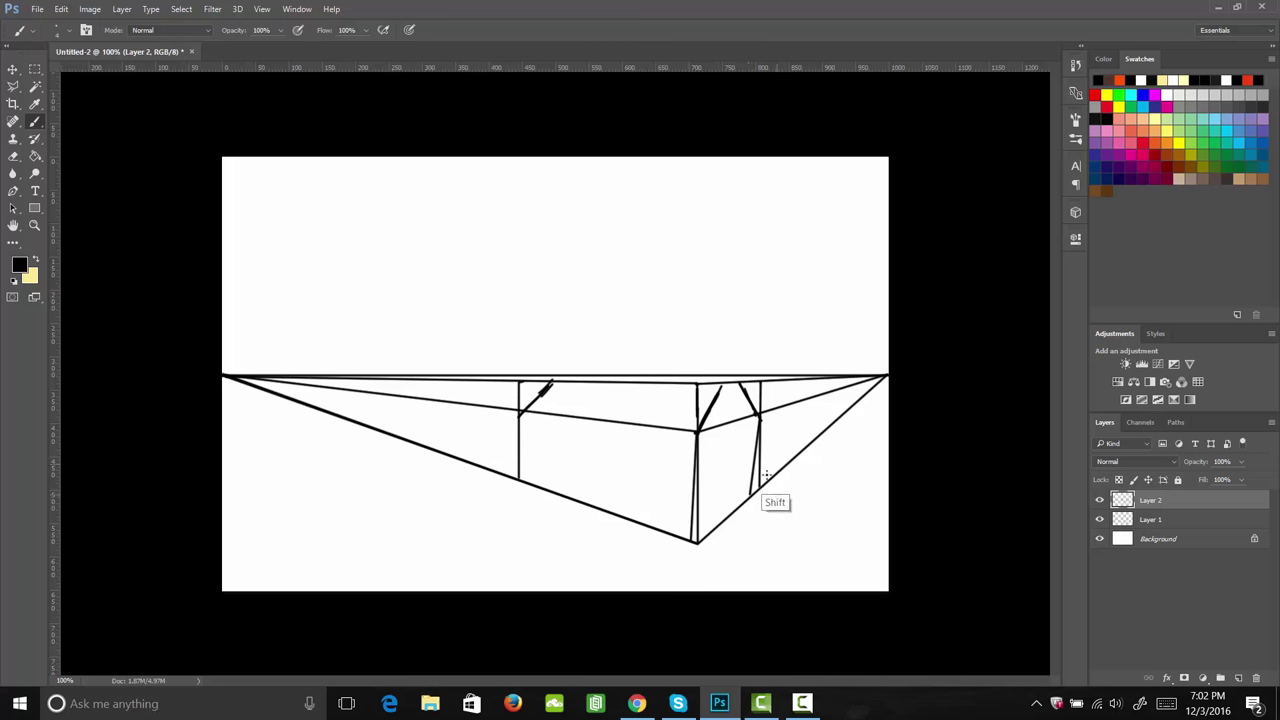
pyautogui.keyDown('shift'); pyautogui.click(885, 377); pyautogui.keyUp('shift')
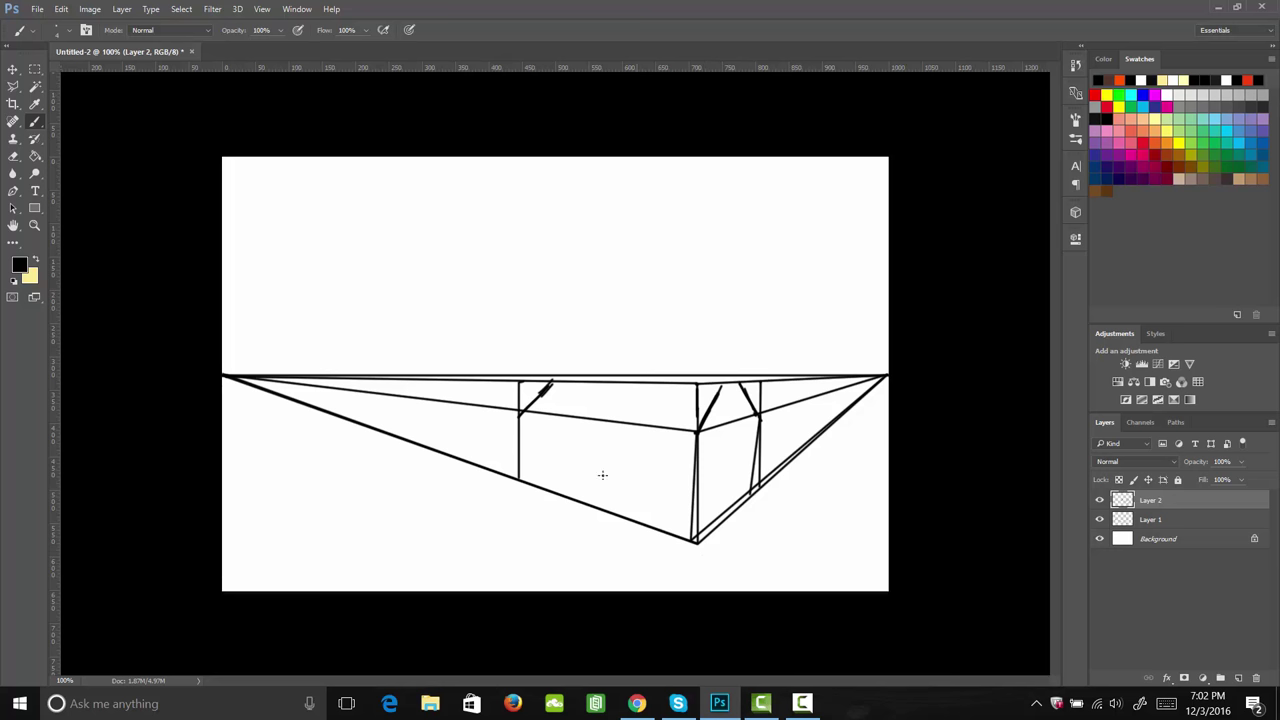
pyautogui.click(527, 484)
pyautogui.keyDown('shift'); pyautogui.click(519, 410); pyautogui.keyUp('shift')
pyautogui.keyDown('shift'); pyautogui.click(551, 383); pyautogui.keyUp('shift')
pyautogui.keyDown('shift'); pyautogui.click(740, 381); pyautogui.keyUp('shift')
pyautogui.press('shift')
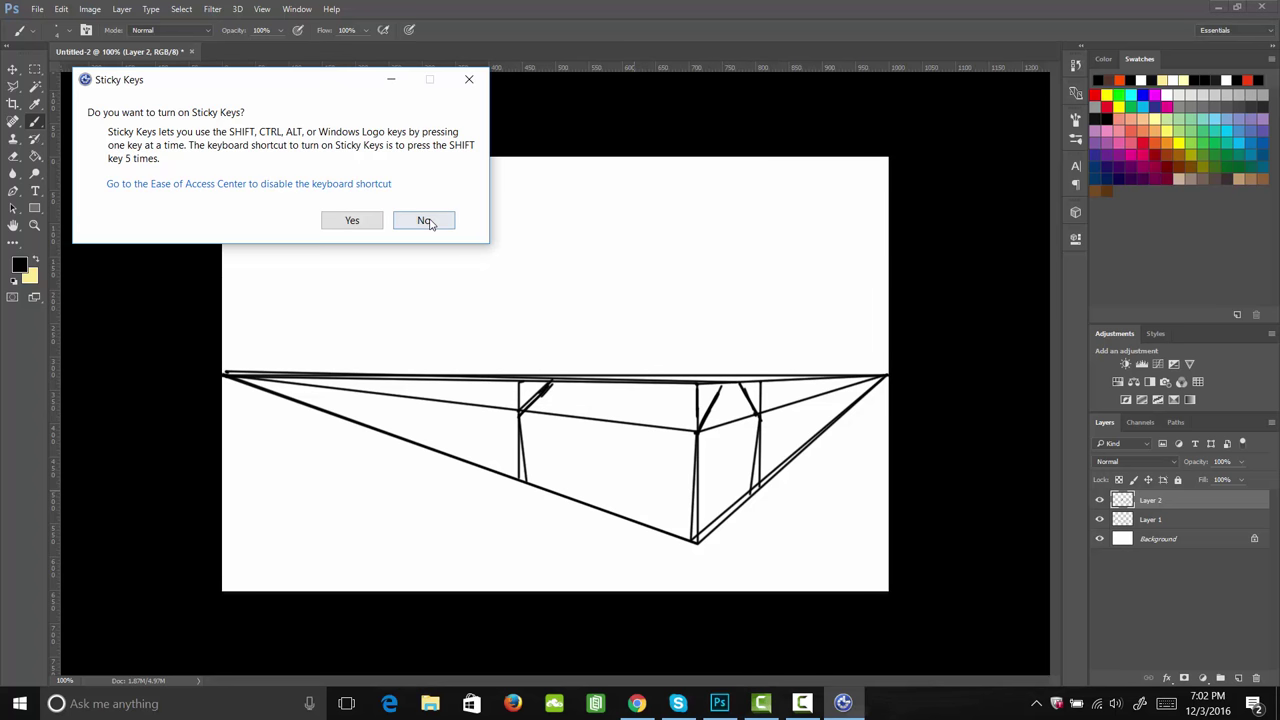
pyautogui.click(428, 221)
# Step: Erase stray marks and the horizon and guide lines around the box on Layer 1 with a smaller eraser
pyautogui.click(1095, 519)
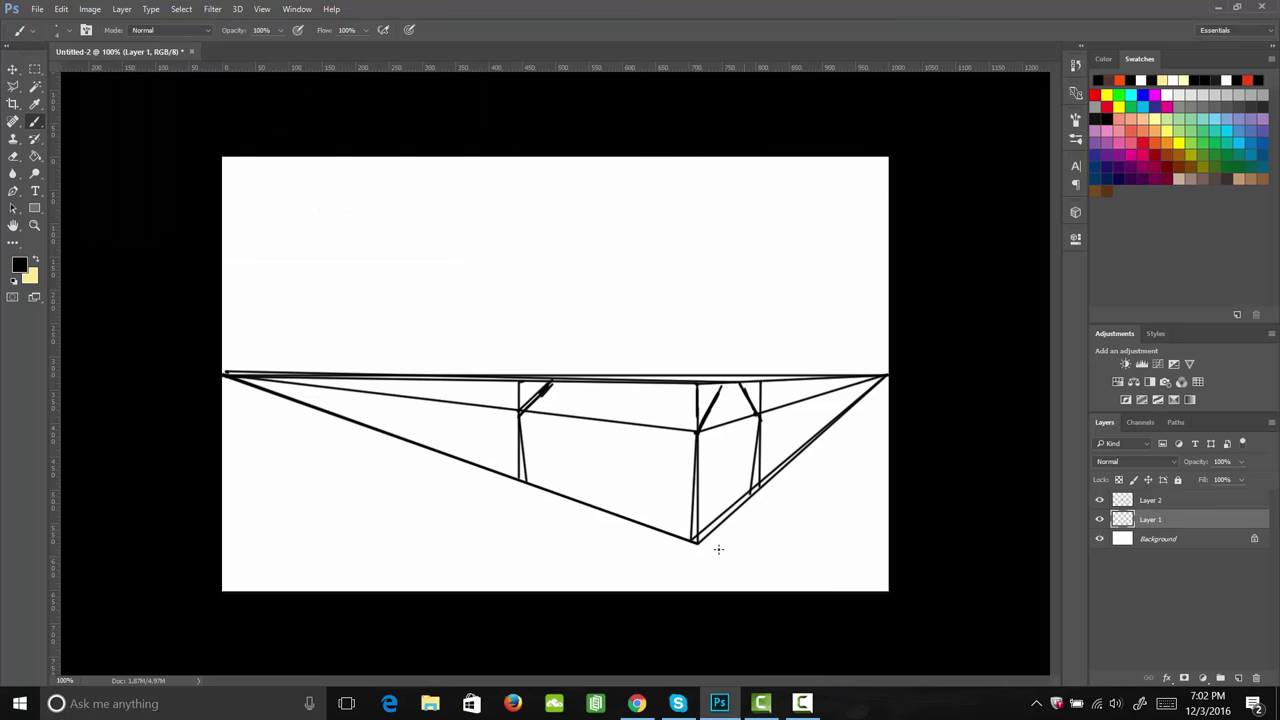
pyautogui.press('e')
pyautogui.moveTo(714, 560); pyautogui.dragTo(720, 556)
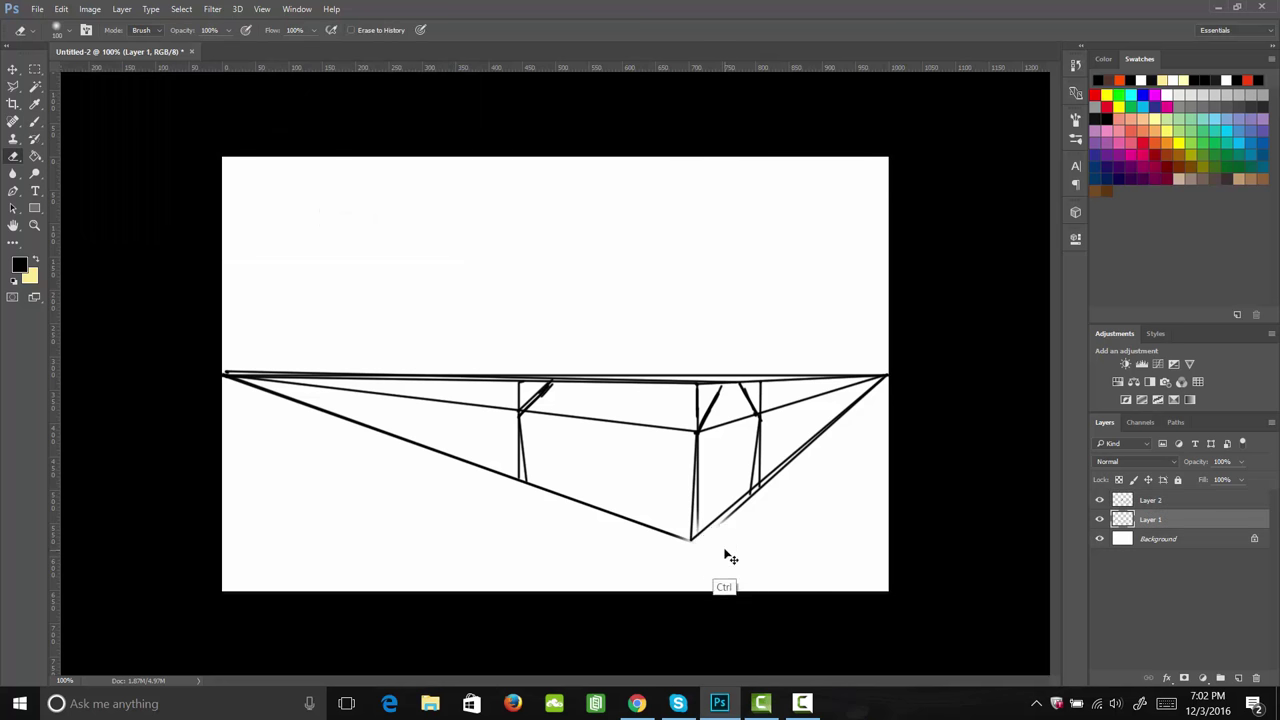
pyautogui.press('[')
pyautogui.press('[')
pyautogui.press('[')
pyautogui.press('[')
pyautogui.press('[')
pyautogui.moveTo(737, 511)
pyautogui.mouseDown()
pyautogui.moveTo(713, 531)
pyautogui.moveTo(736, 514)
pyautogui.mouseUp()
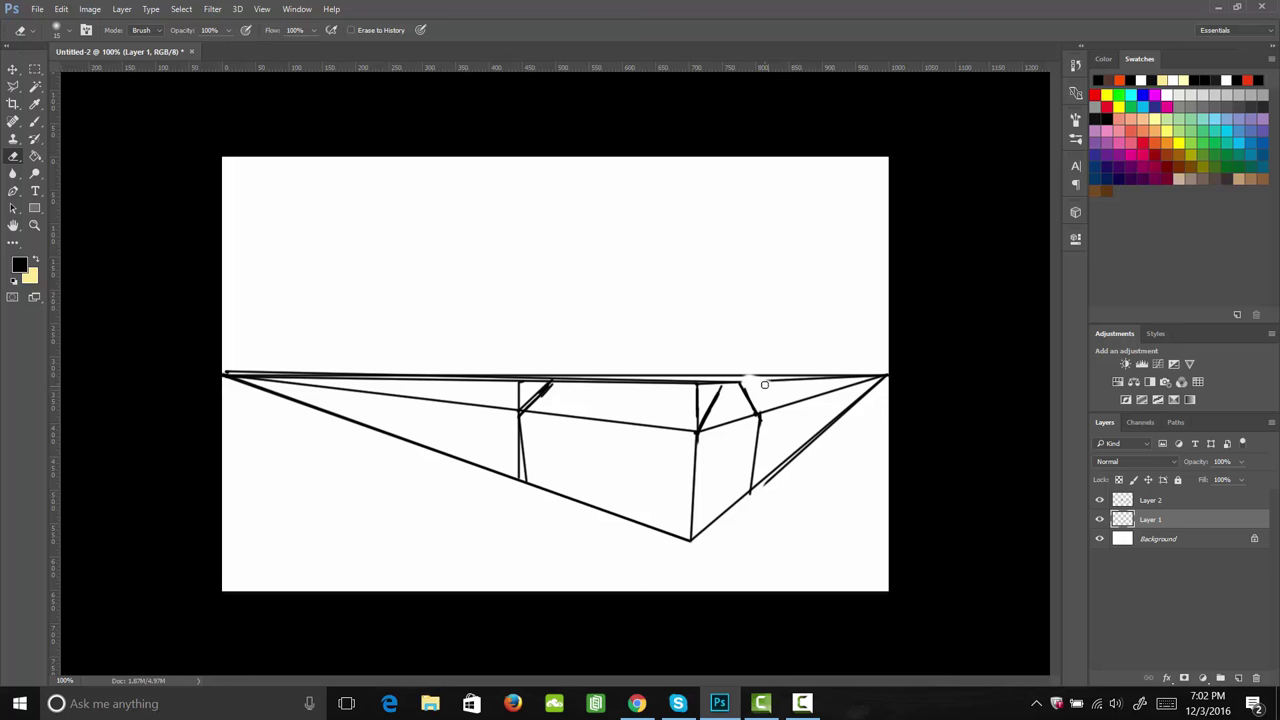
pyautogui.moveTo(511, 471); pyautogui.dragTo(512, 438)
pyautogui.moveTo(515, 397); pyautogui.dragTo(517, 385)
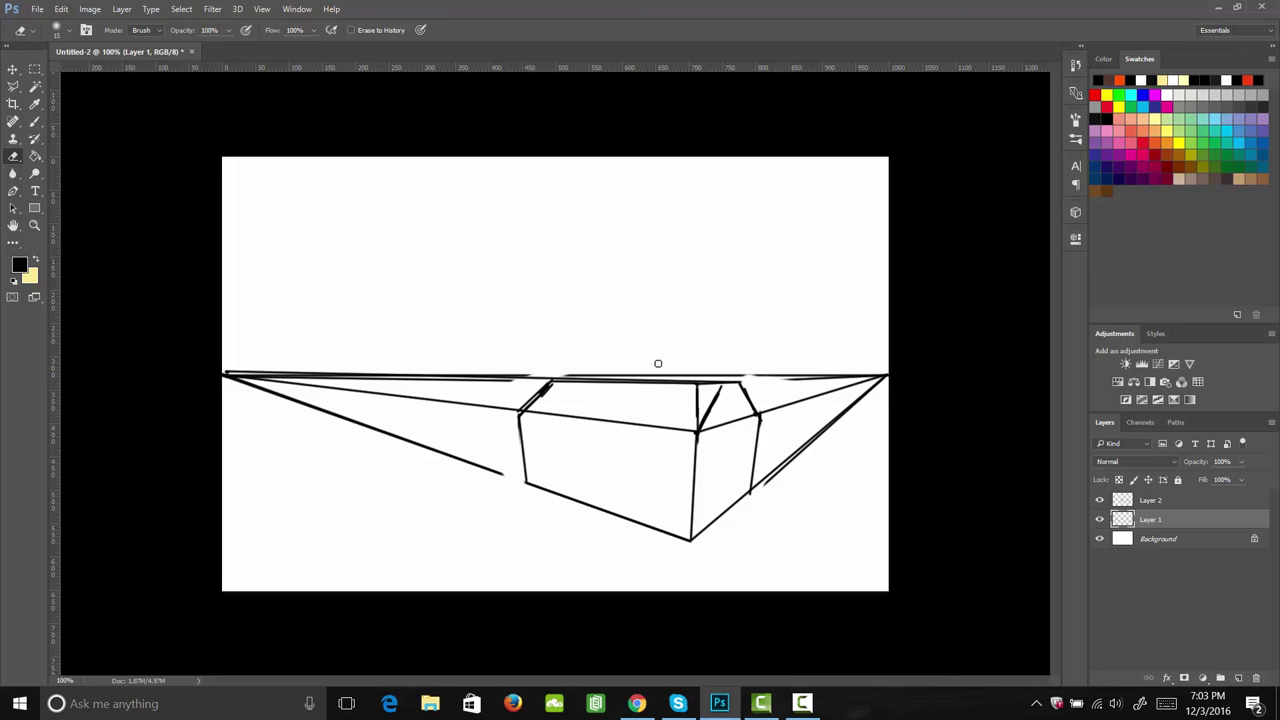
pyautogui.moveTo(565, 372)
pyautogui.mouseDown()
pyautogui.moveTo(767, 369)
pyautogui.moveTo(562, 366)
pyautogui.moveTo(574, 334)
pyautogui.moveTo(495, 377)
pyautogui.mouseUp()
pyautogui.moveTo(776, 372); pyautogui.dragTo(790, 376)
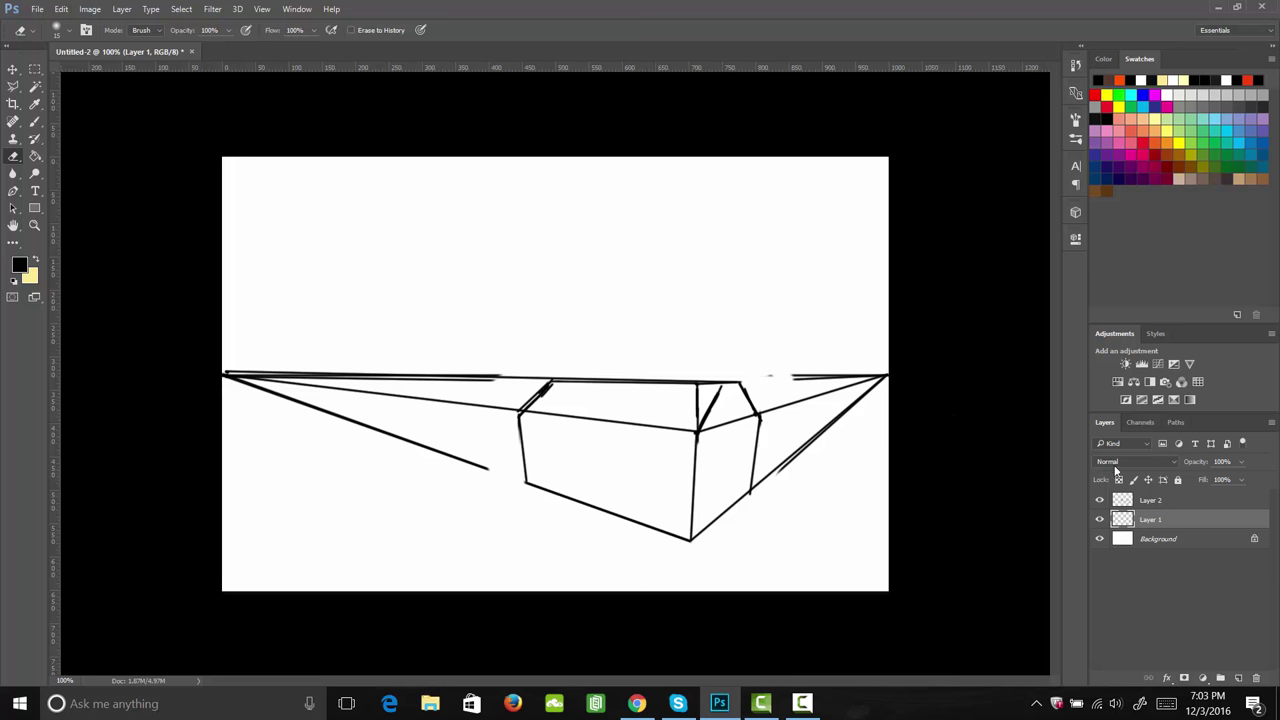
# Step: Erase the remaining guide line ends and top-left strokes on Layer 2
pyautogui.click(1156, 500)
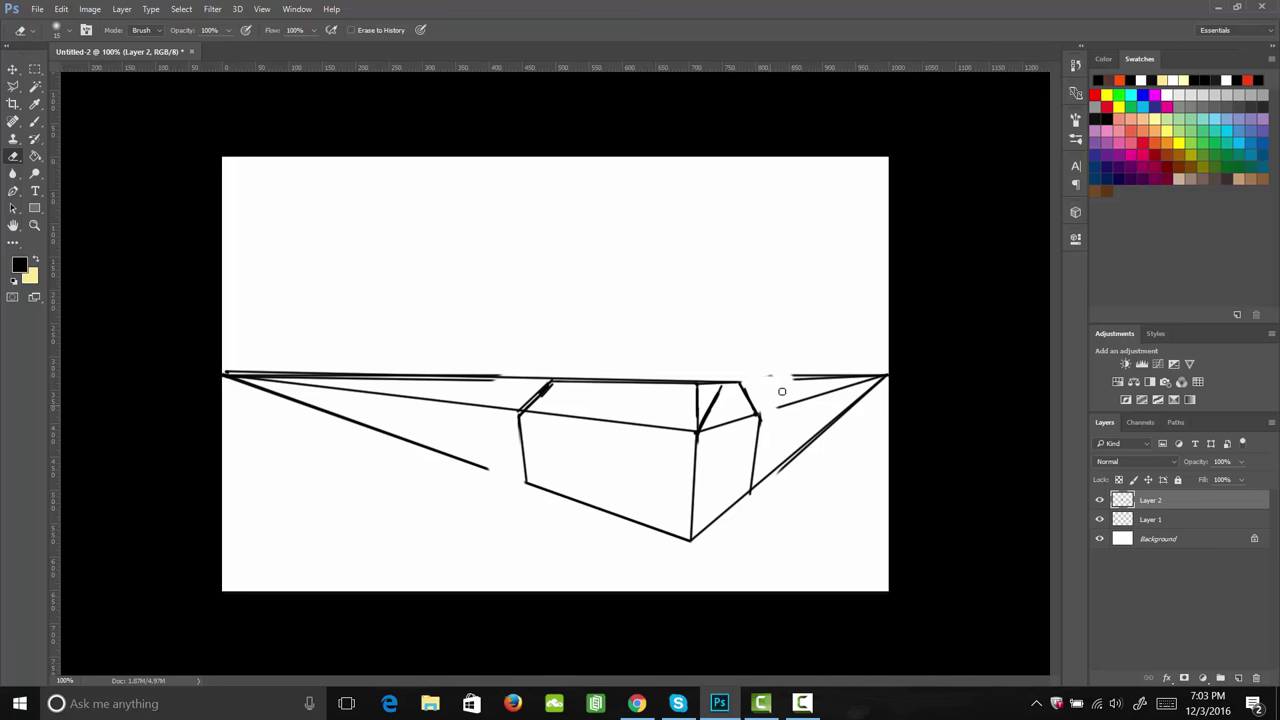
pyautogui.moveTo(804, 401); pyautogui.dragTo(826, 393)
pyautogui.moveTo(512, 400)
pyautogui.mouseDown()
pyautogui.moveTo(554, 371)
pyautogui.moveTo(482, 423)
pyautogui.moveTo(505, 378)
pyautogui.mouseUp()
pyautogui.click(1160, 519)
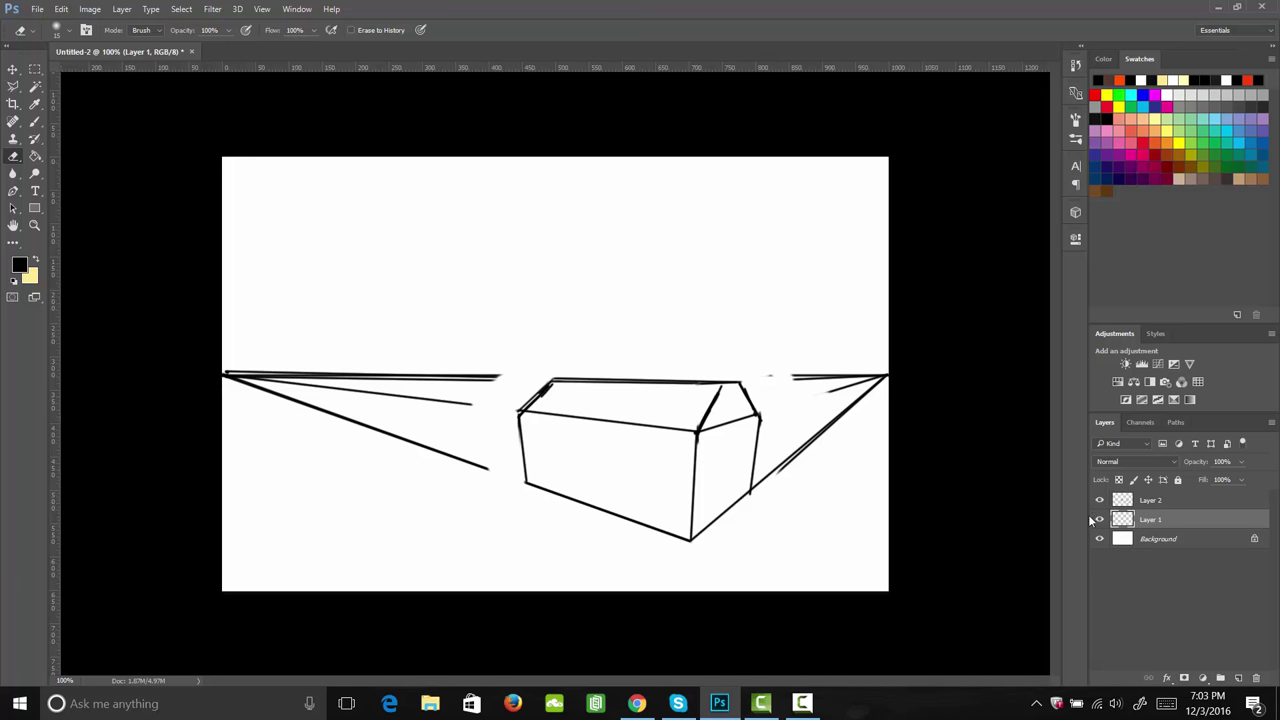
pyautogui.click(1122, 500)
pyautogui.moveTo(756, 491)
pyautogui.mouseDown()
pyautogui.moveTo(783, 459)
pyautogui.moveTo(775, 484)
pyautogui.mouseUp()
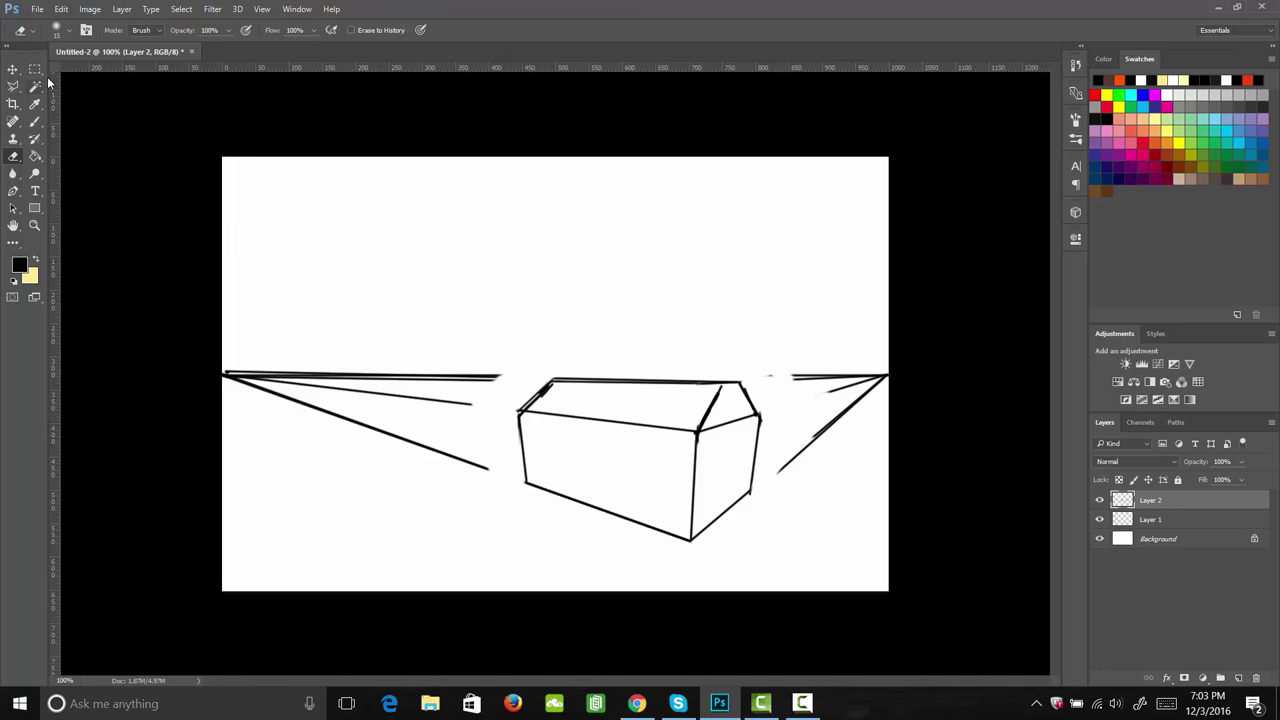
# Step: Pull the crop frame's corners in tightly around the box
pyautogui.click(13, 103)
pyautogui.moveTo(229, 161); pyautogui.dragTo(360, 255)
pyautogui.moveTo(752, 493); pyautogui.dragTo(707, 480)
# Step: Apply the crop and zoom in on the box
pyautogui.press('Return')
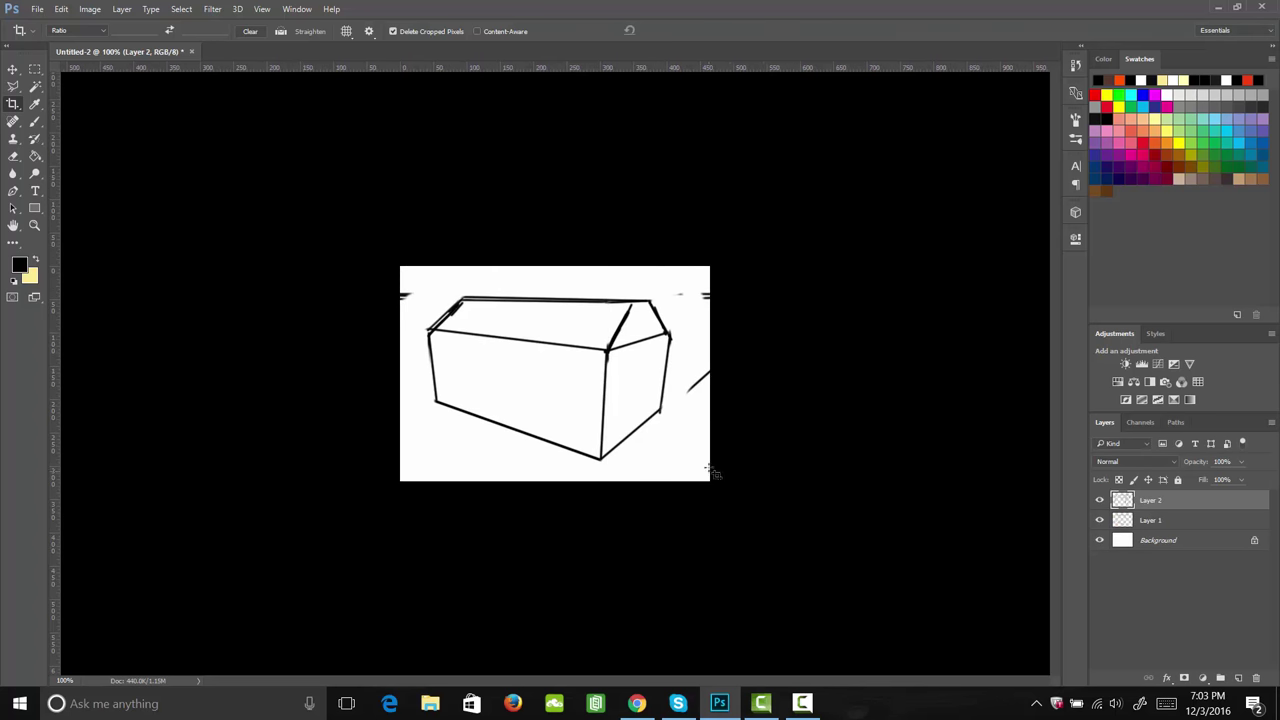
pyautogui.press('z')
pyautogui.moveTo(592, 409); pyautogui.dragTo(630, 414)
# Step: Add Layer 3 and lasso the box's full outer silhouette
pyautogui.hotkey('ctrl', 'shift', 'alt', 'n')
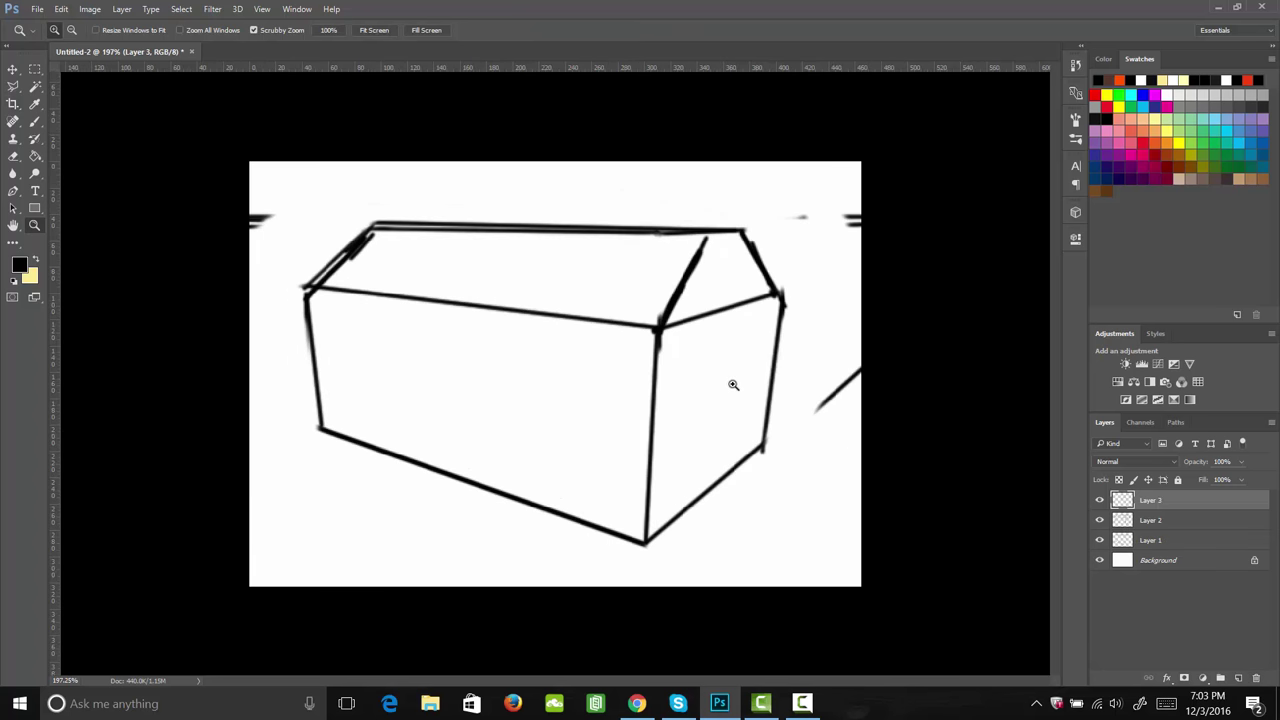
pyautogui.press('l')
pyautogui.moveTo(309, 293)
pyautogui.mouseDown()
pyautogui.moveTo(322, 436)
pyautogui.moveTo(673, 565)
pyautogui.moveTo(645, 547)
pyautogui.moveTo(764, 450)
pyautogui.moveTo(789, 304)
pyautogui.moveTo(737, 226)
pyautogui.moveTo(746, 233)
pyautogui.moveTo(444, 218)
pyautogui.moveTo(382, 230)
pyautogui.moveTo(322, 290)
pyautogui.mouseUp()
# Step: Pick a dark reddish brown foreground and fill the box selection on Layer 3
pyautogui.click(35, 104)
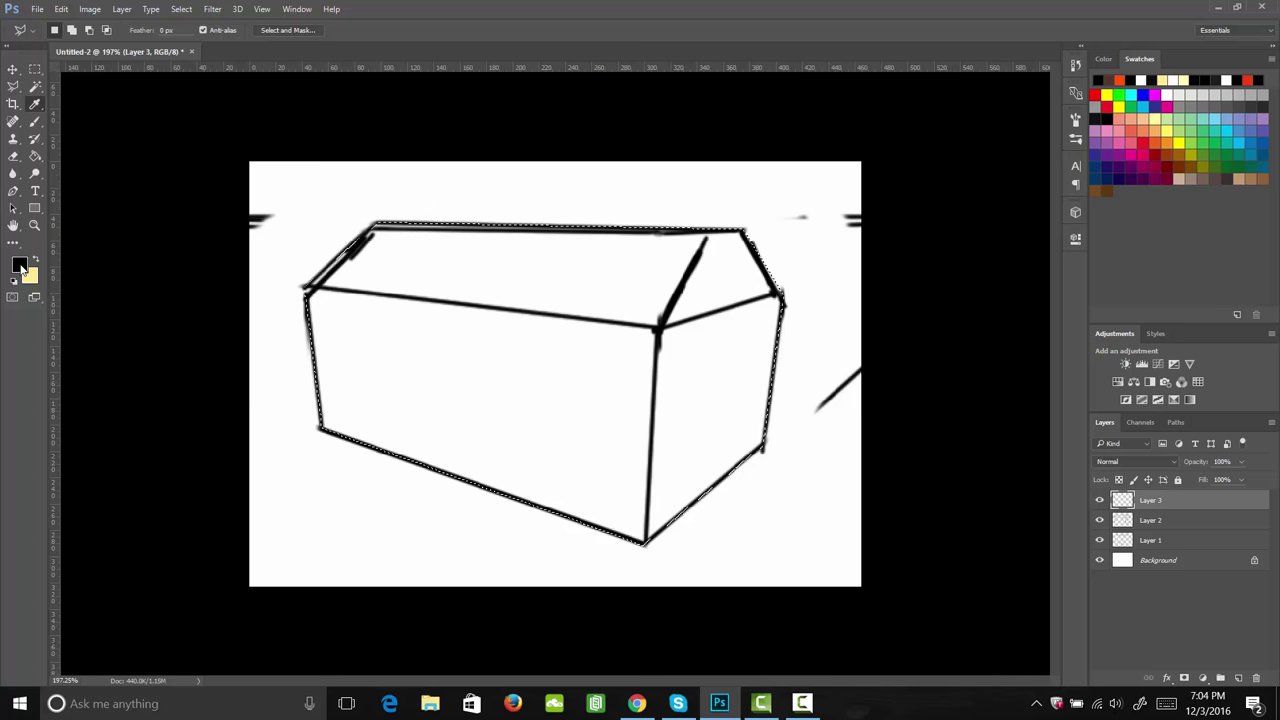
pyautogui.click(19, 264)
pyautogui.click(936, 363)
pyautogui.moveTo(936, 363); pyautogui.dragTo(926, 372)
pyautogui.moveTo(1021, 436); pyautogui.dragTo(1022, 443)
pyautogui.moveTo(962, 378); pyautogui.dragTo(952, 383)
pyautogui.moveTo(1021, 440); pyautogui.dragTo(1021, 442)
pyautogui.click(1122, 279)
pyautogui.press('g')
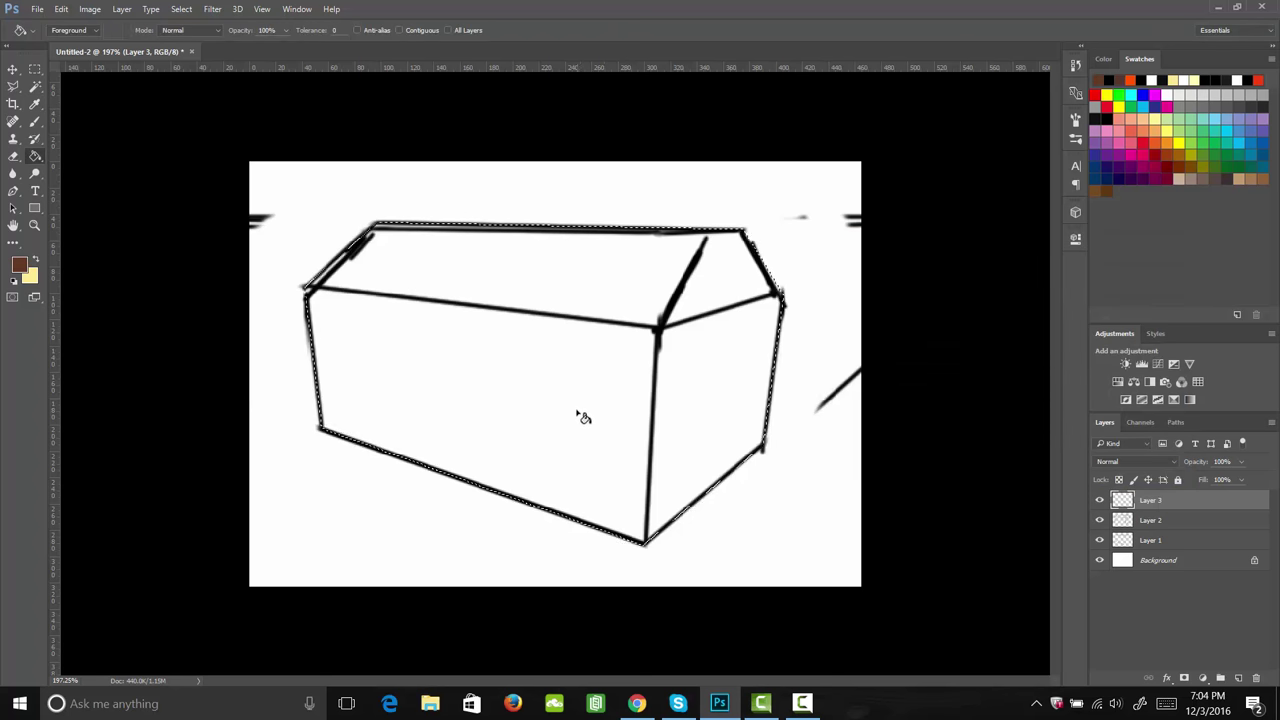
pyautogui.click(588, 411)
# Step: On a new layer, select the strip along the box's bottom edge
pyautogui.hotkey('ctrl', 'shift', 'alt', 'n')
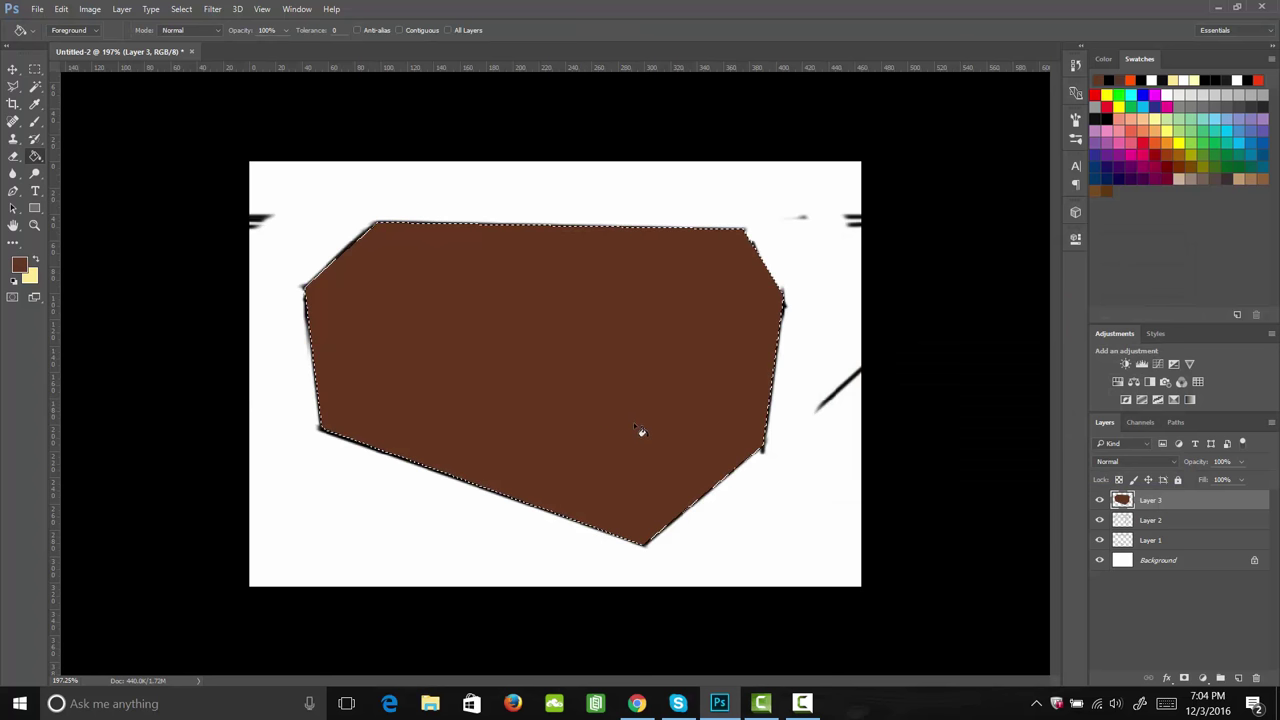
pyautogui.press('l')
pyautogui.click(766, 450)
pyautogui.click(645, 549)
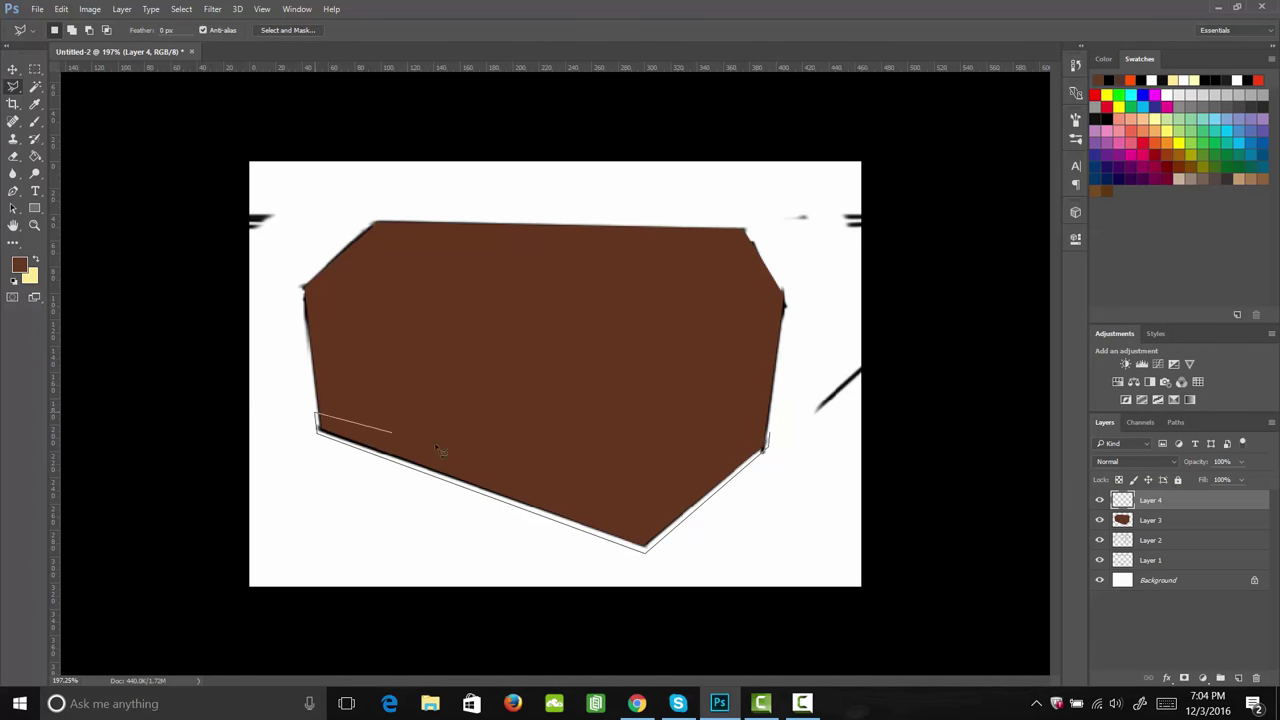
pyautogui.click(642, 524)
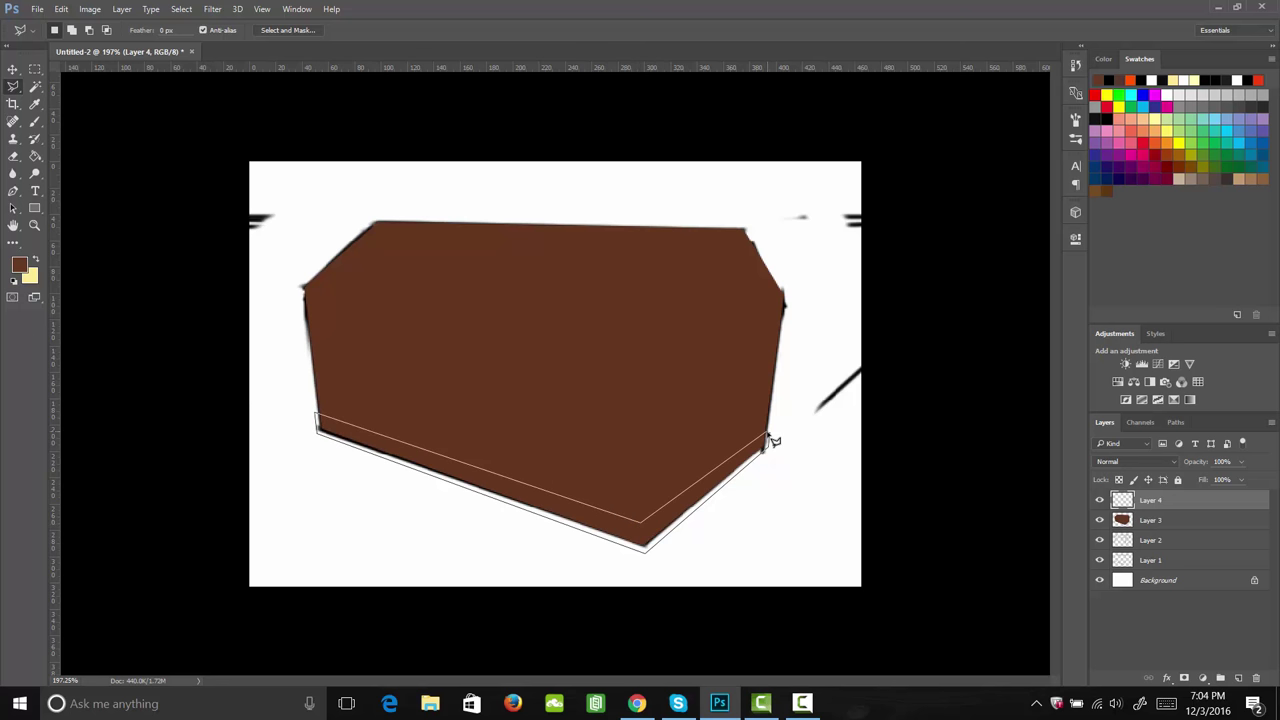
pyautogui.click(768, 444)
# Step: Fill the bottom strip with grey, deselect, and trace a band along the brown face's bottom edge
pyautogui.click(18, 264)
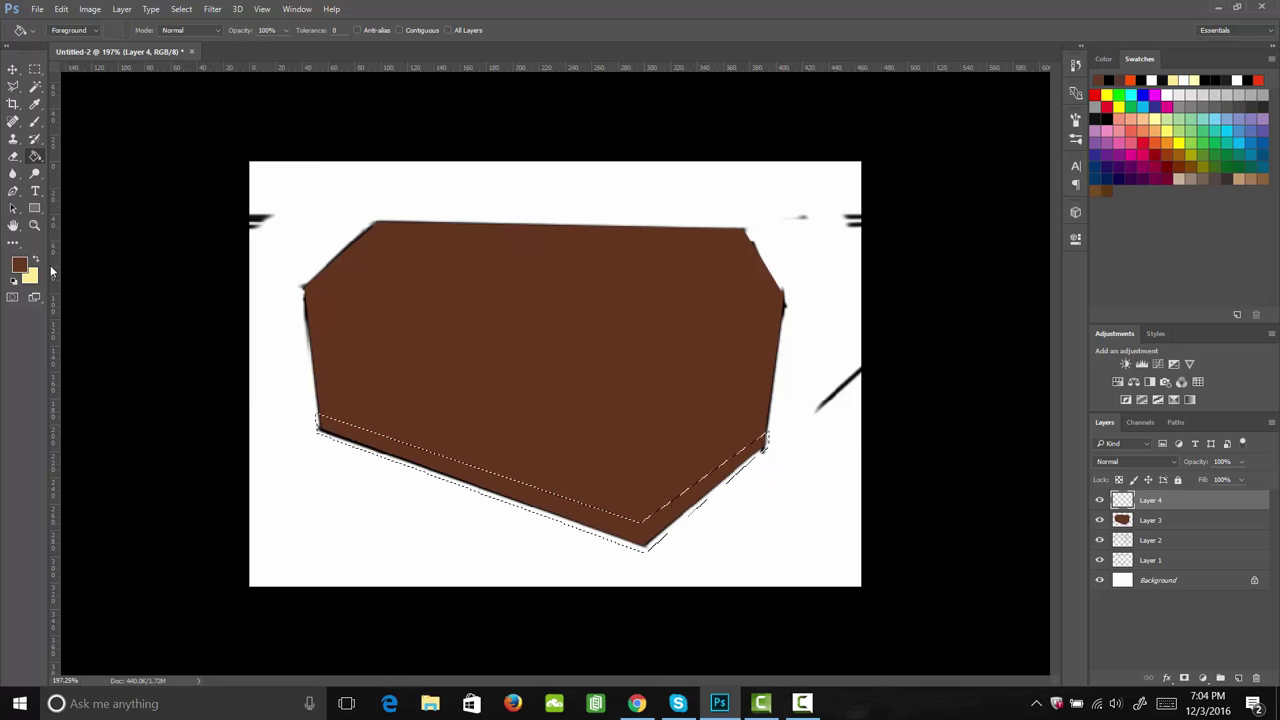
pyautogui.moveTo(939, 401); pyautogui.dragTo(837, 385)
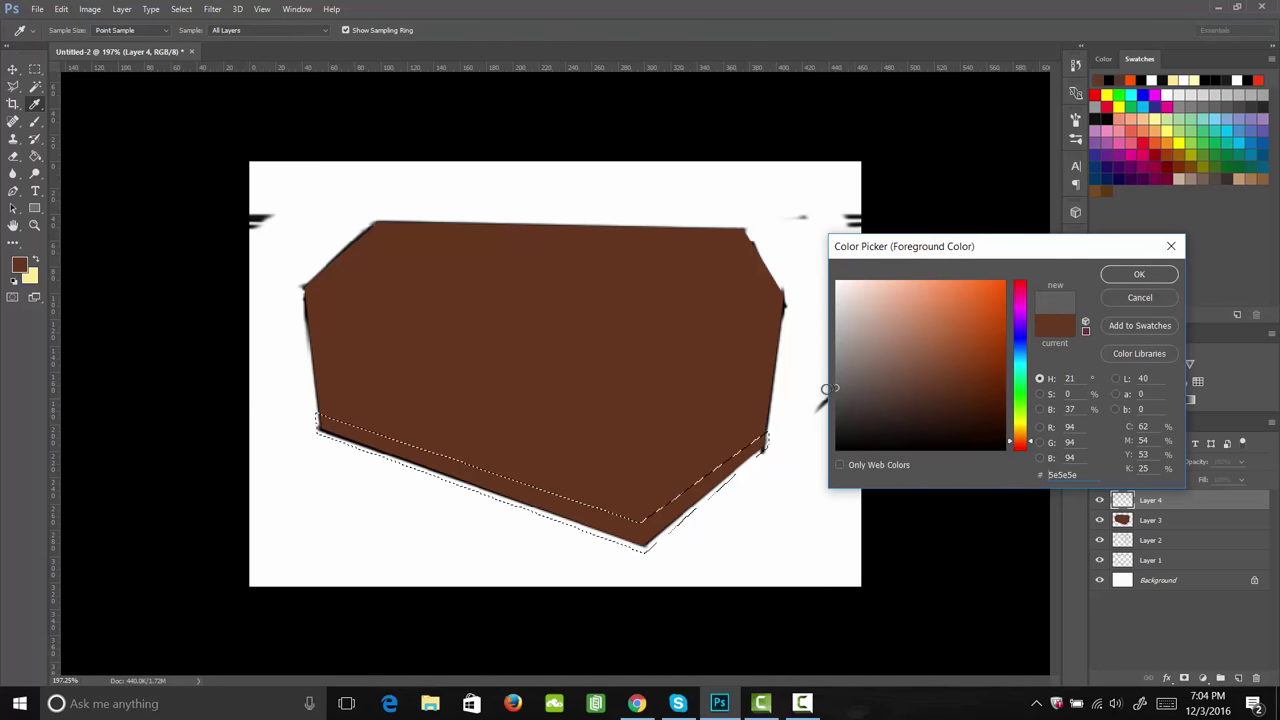
pyautogui.click(1139, 274)
pyautogui.press('g')
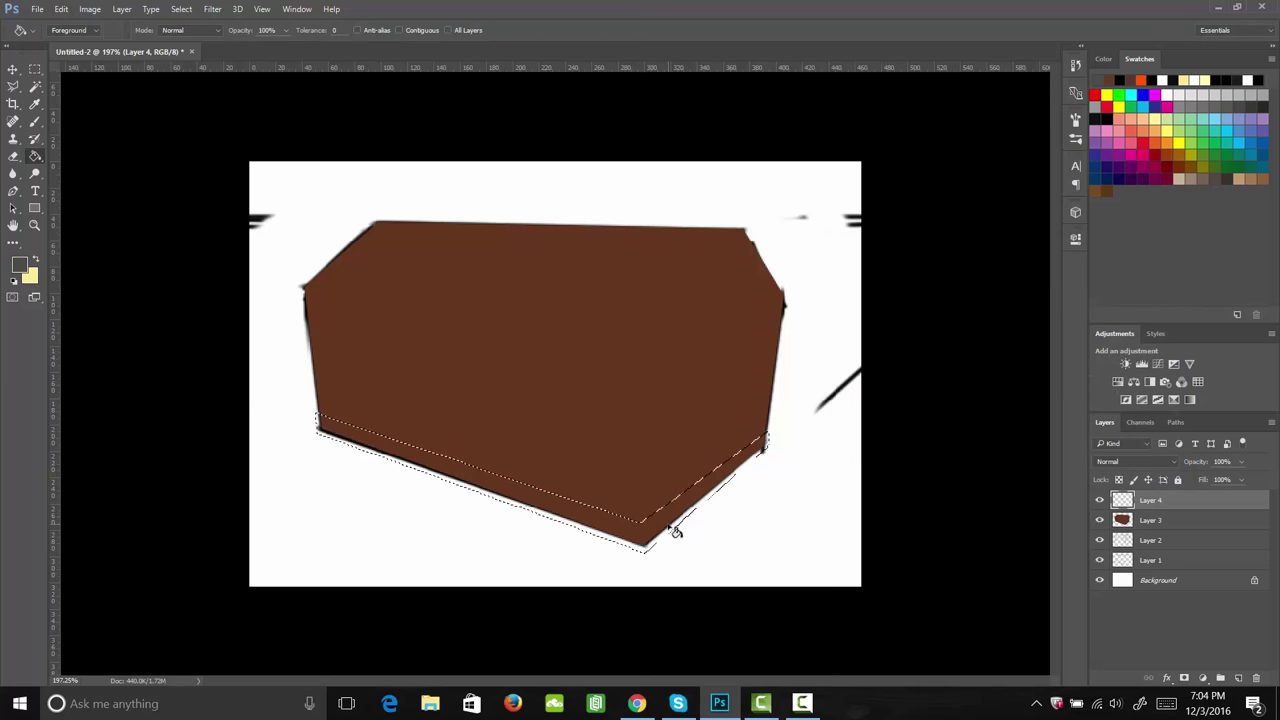
pyautogui.click(675, 531)
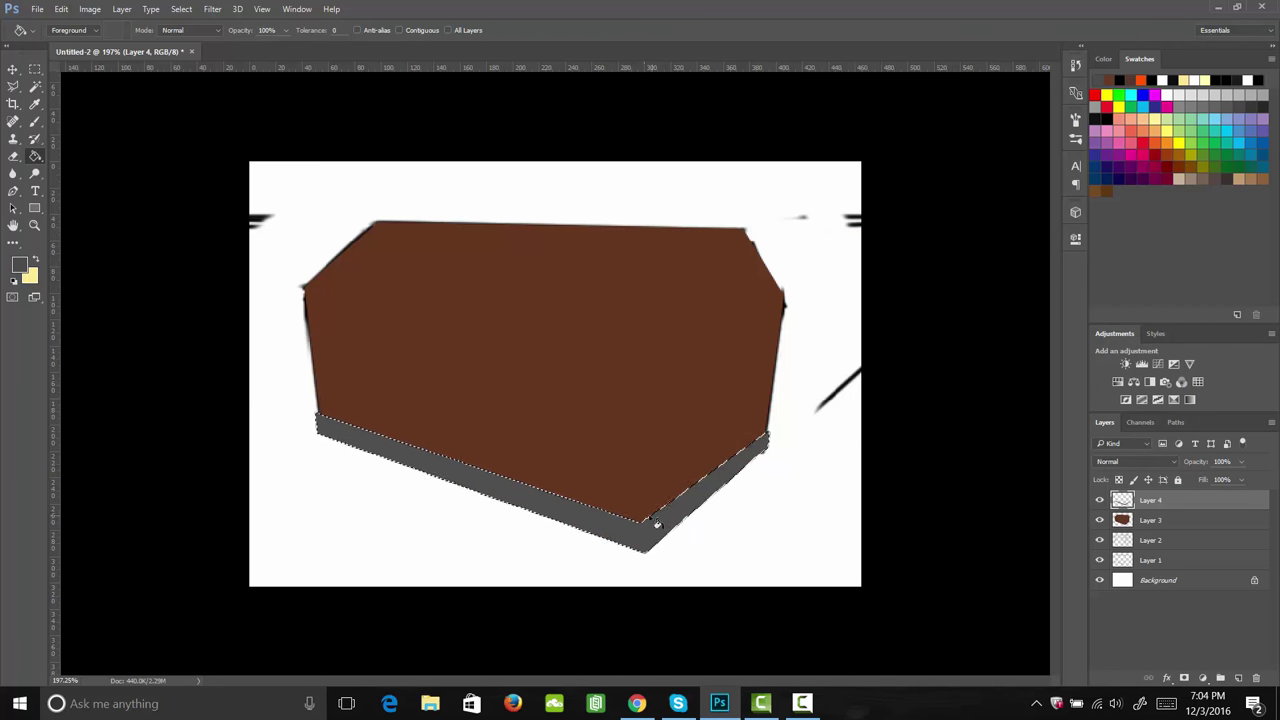
pyautogui.press('m')
pyautogui.hotkey('ctrl', 'd')
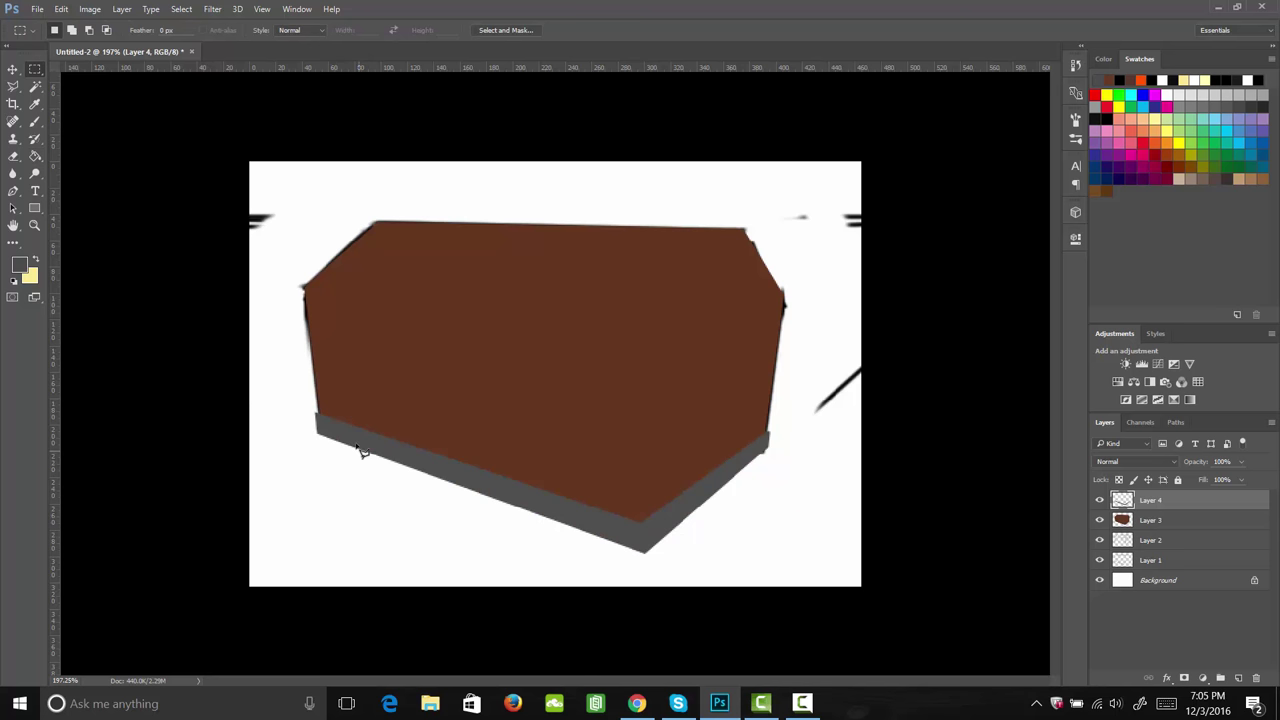
pyautogui.press('l')
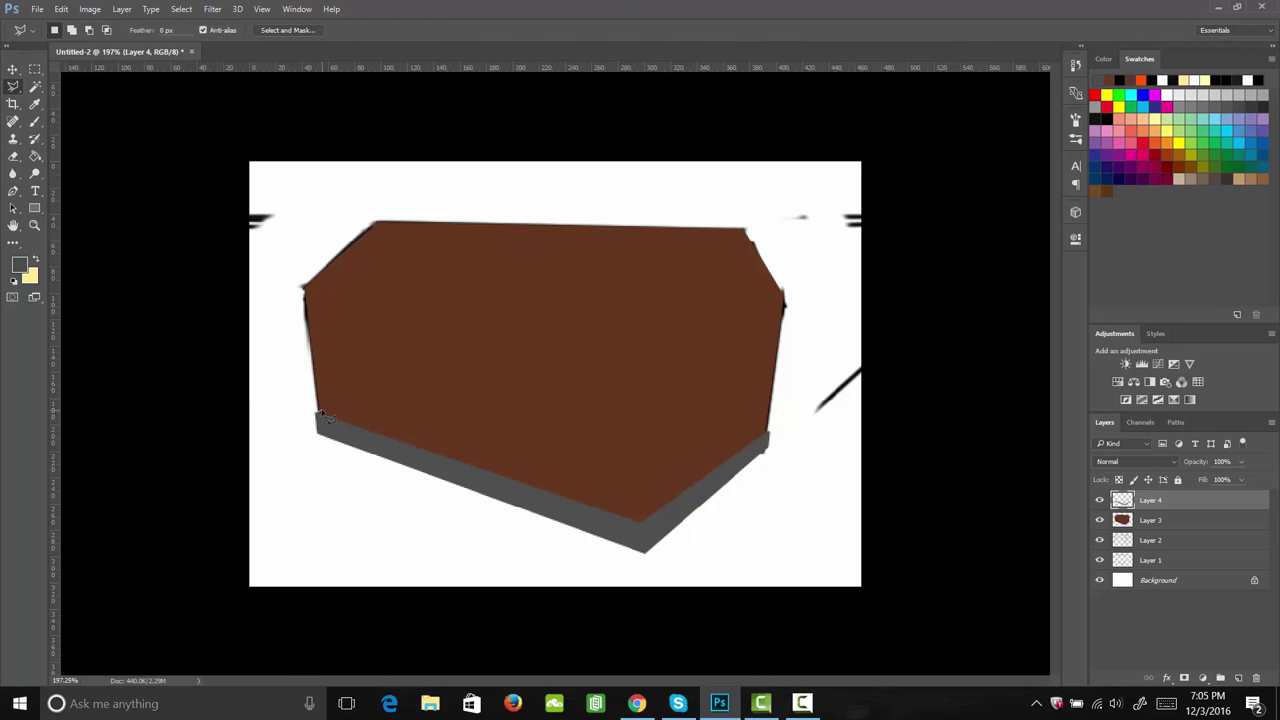
pyautogui.moveTo(320, 413)
pyautogui.mouseDown()
pyautogui.moveTo(662, 507)
pyautogui.moveTo(639, 519)
pyautogui.moveTo(737, 442)
pyautogui.moveTo(757, 435)
pyautogui.moveTo(765, 451)
pyautogui.moveTo(641, 536)
pyautogui.moveTo(518, 509)
pyautogui.moveTo(318, 415)
pyautogui.mouseUp()
# Step: Add Layer 5 beneath Layer 4 with grey foreground for the second base band, then deselect
pyautogui.click(1238, 678)
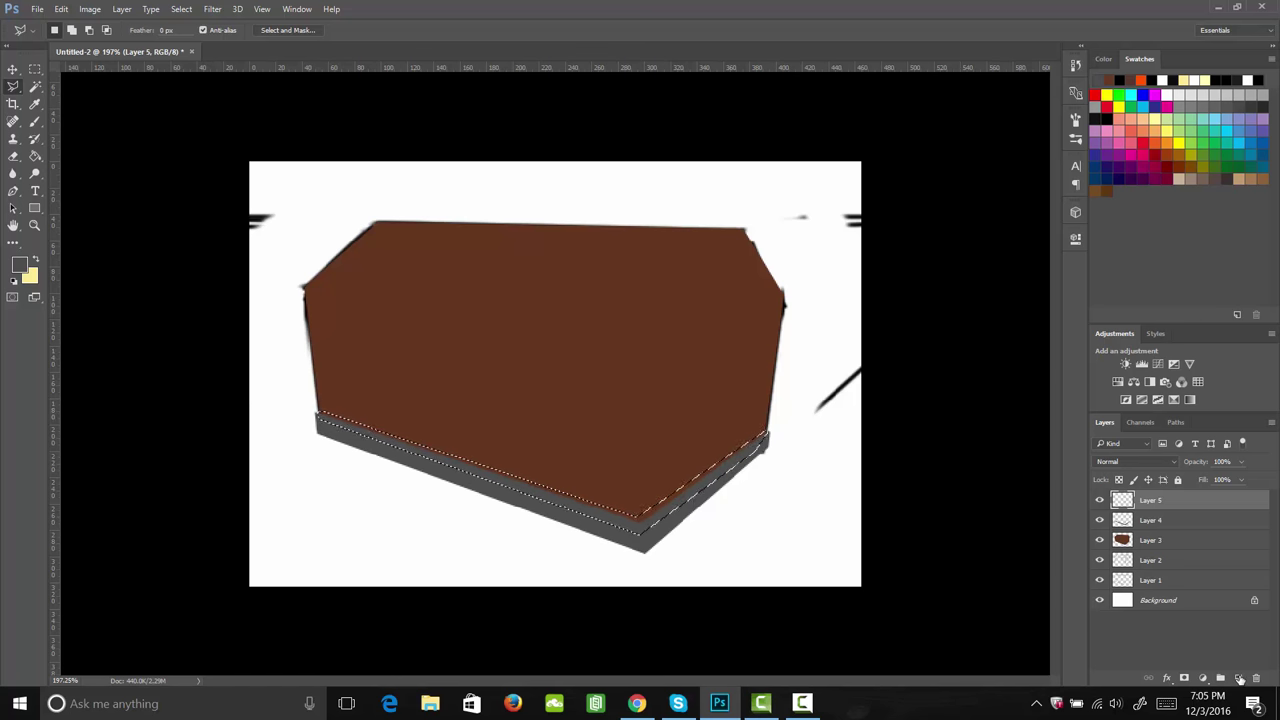
pyautogui.moveTo(1148, 500); pyautogui.dragTo(1150, 528)
pyautogui.click(18, 262)
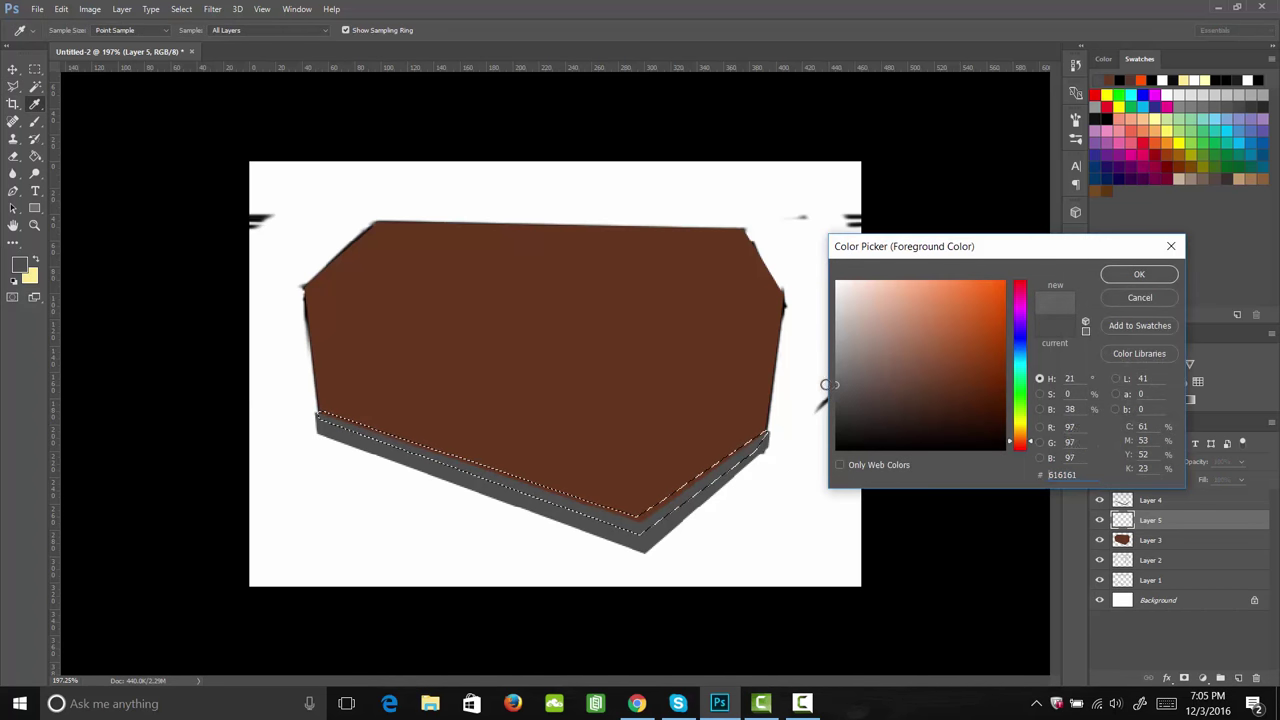
pyautogui.click(1139, 274)
pyautogui.press('g')
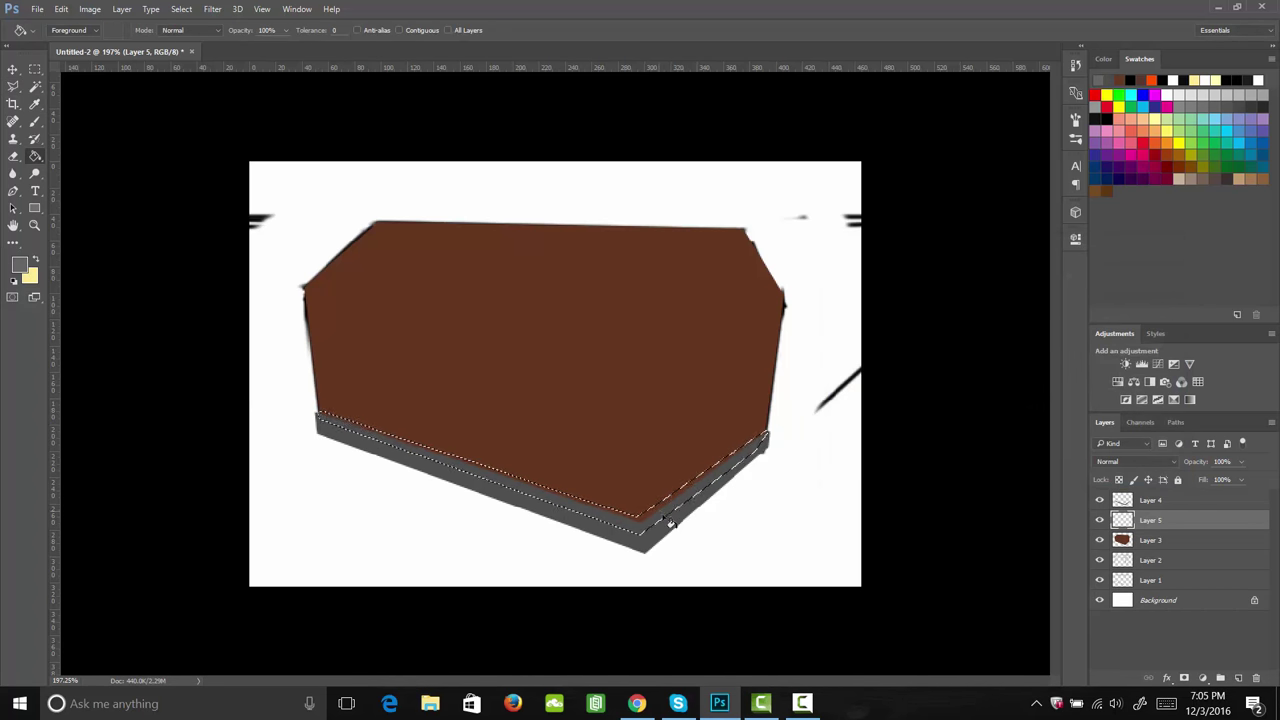
pyautogui.press('m')
pyautogui.hotkey('ctrl', 'd')
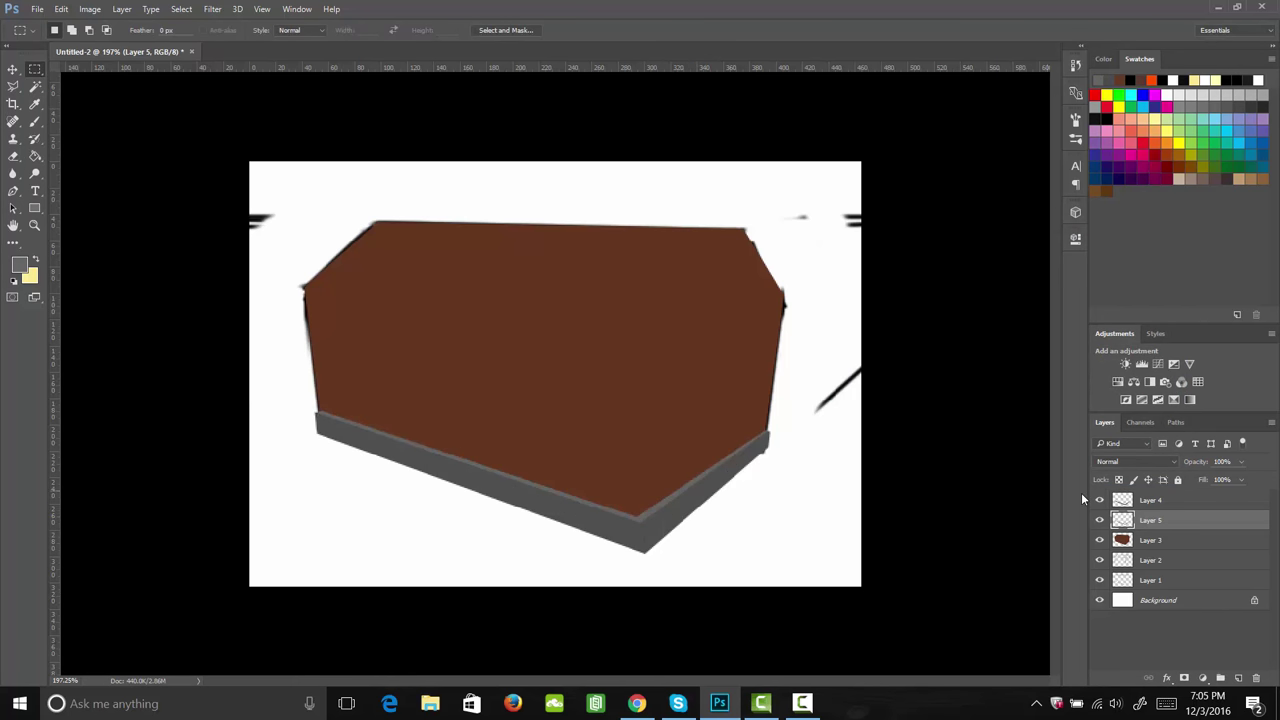
# Step: On Layer 4, start a polygonal selection at the chest's upper-left corner
pyautogui.click(1148, 502)
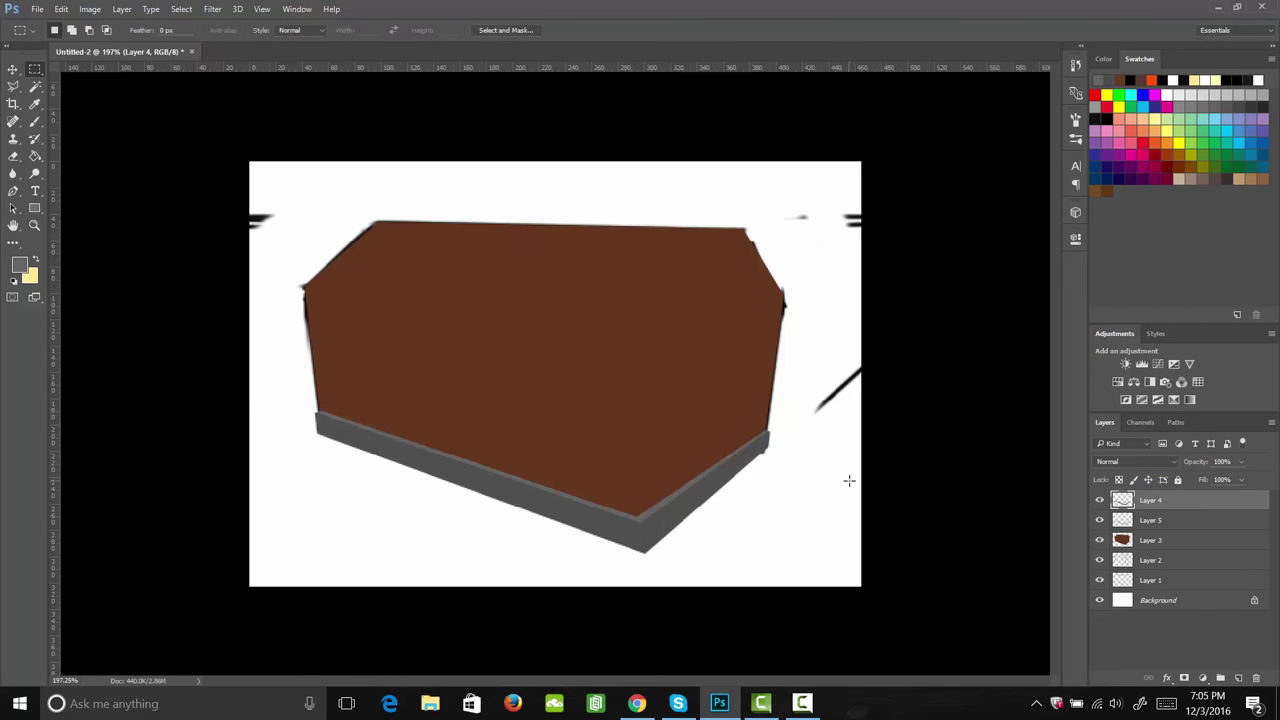
pyautogui.press('l')
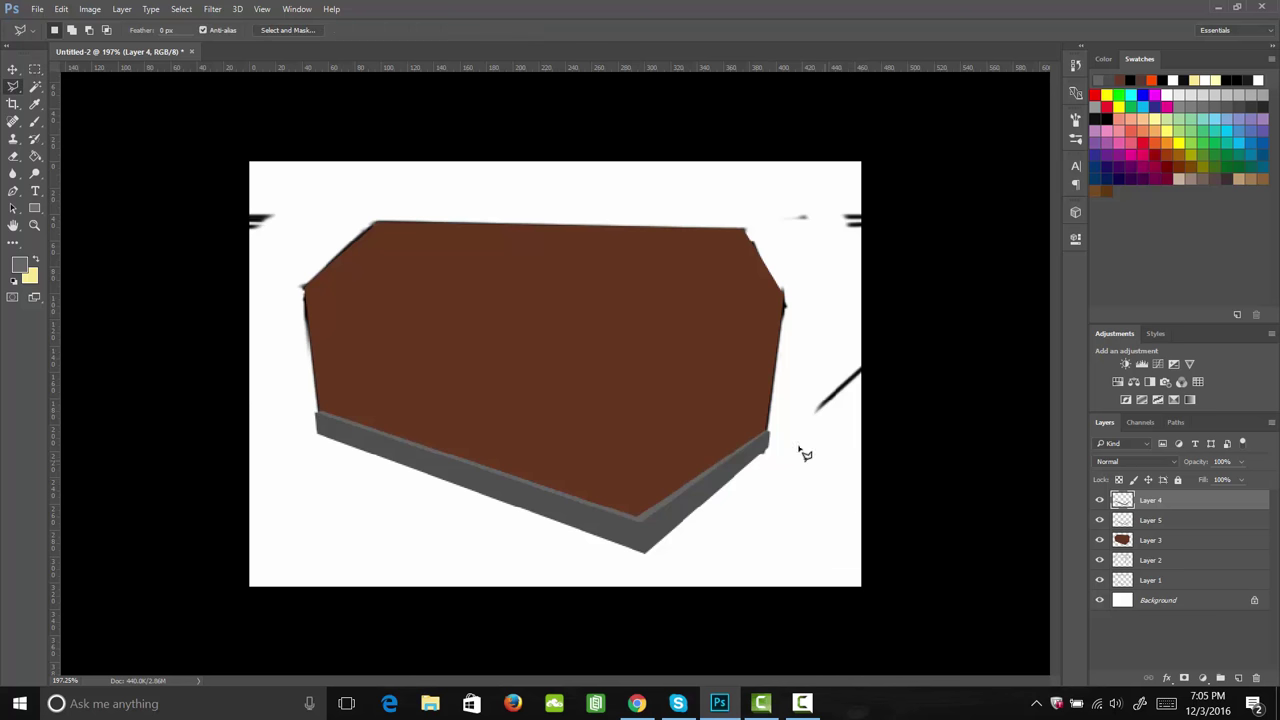
pyautogui.click(300, 289)
# Step: Select the lid band across the chest and fill it with grey sampled from the base
pyautogui.click(630, 343)
pyautogui.click(785, 305)
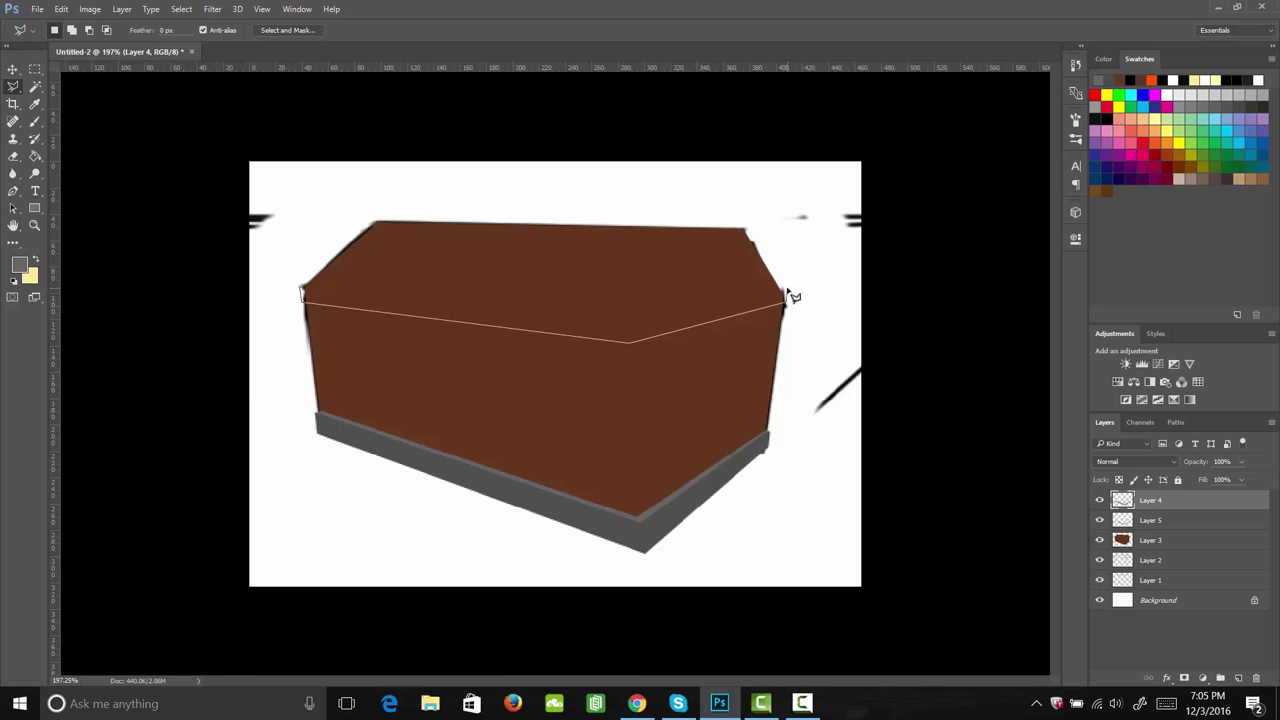
pyautogui.click(782, 285)
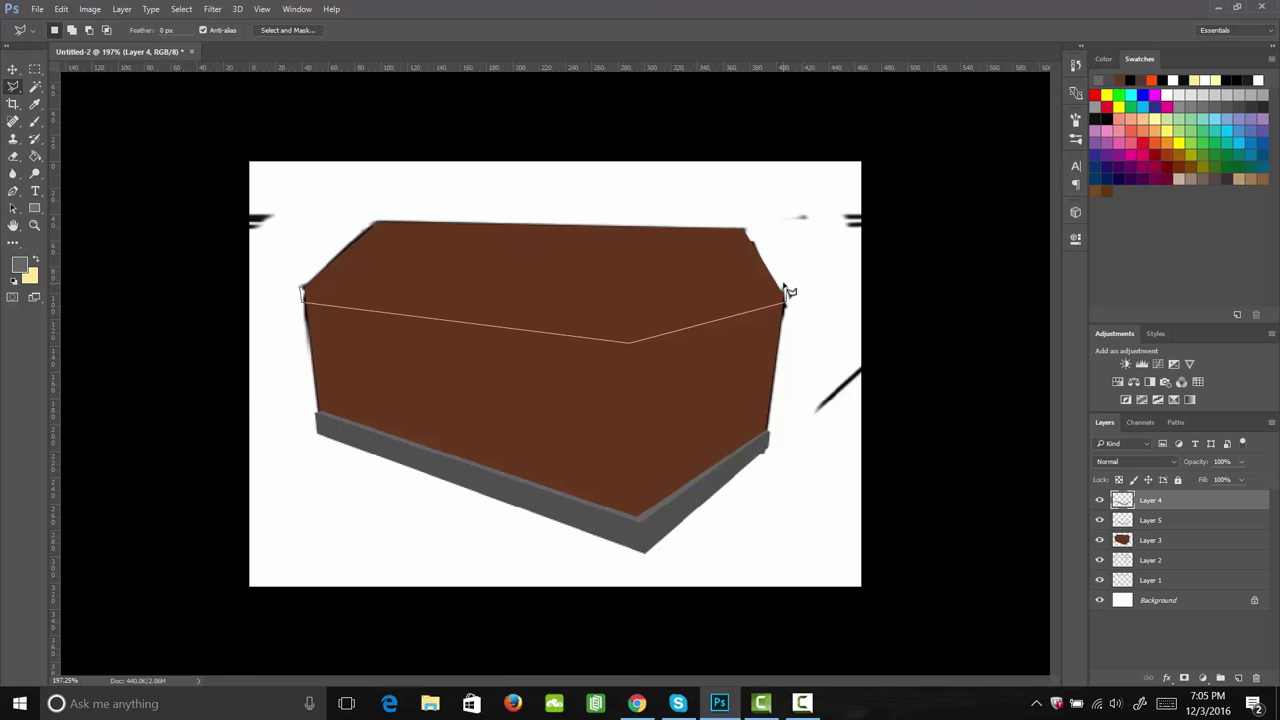
pyautogui.click(628, 313)
pyautogui.click(302, 290)
pyautogui.press('g')
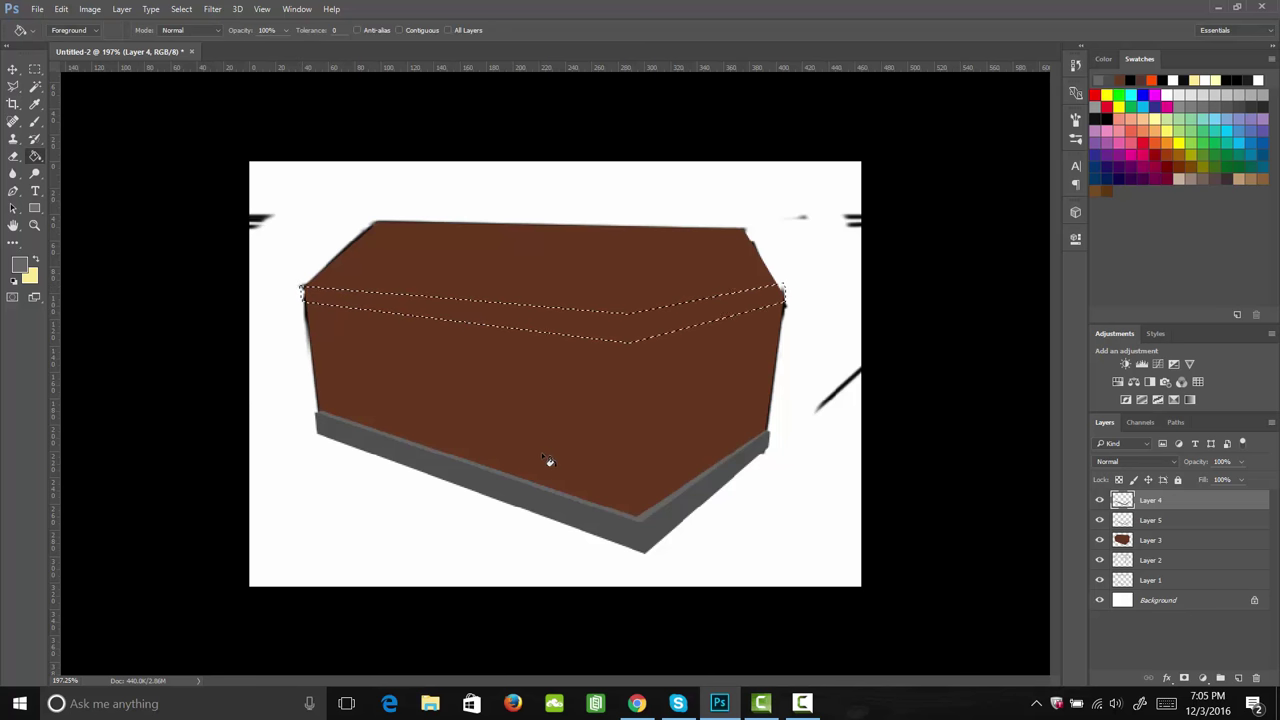
pyautogui.click(495, 482)
pyautogui.click(530, 340)
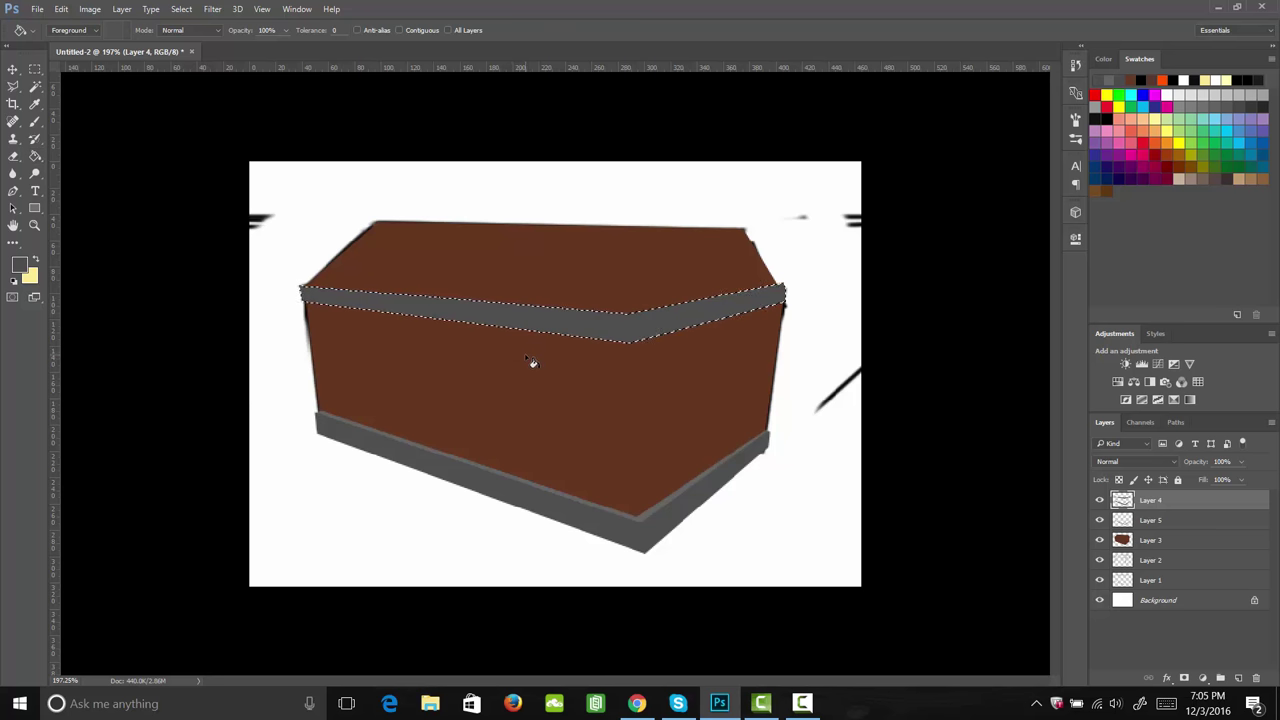
# Step: On Layer 5, outline the top strip of the band with a polygonal selection
pyautogui.press('l')
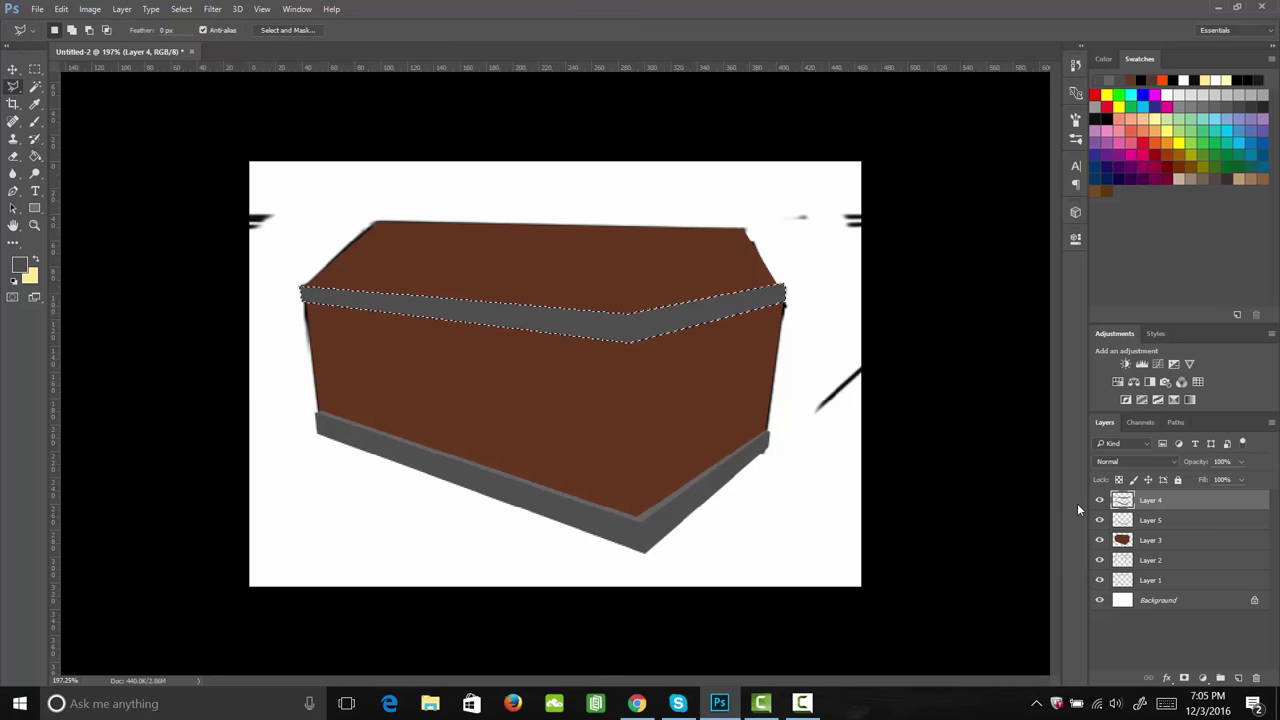
pyautogui.click(1175, 521)
pyautogui.hotkey('ctrl', 'd')
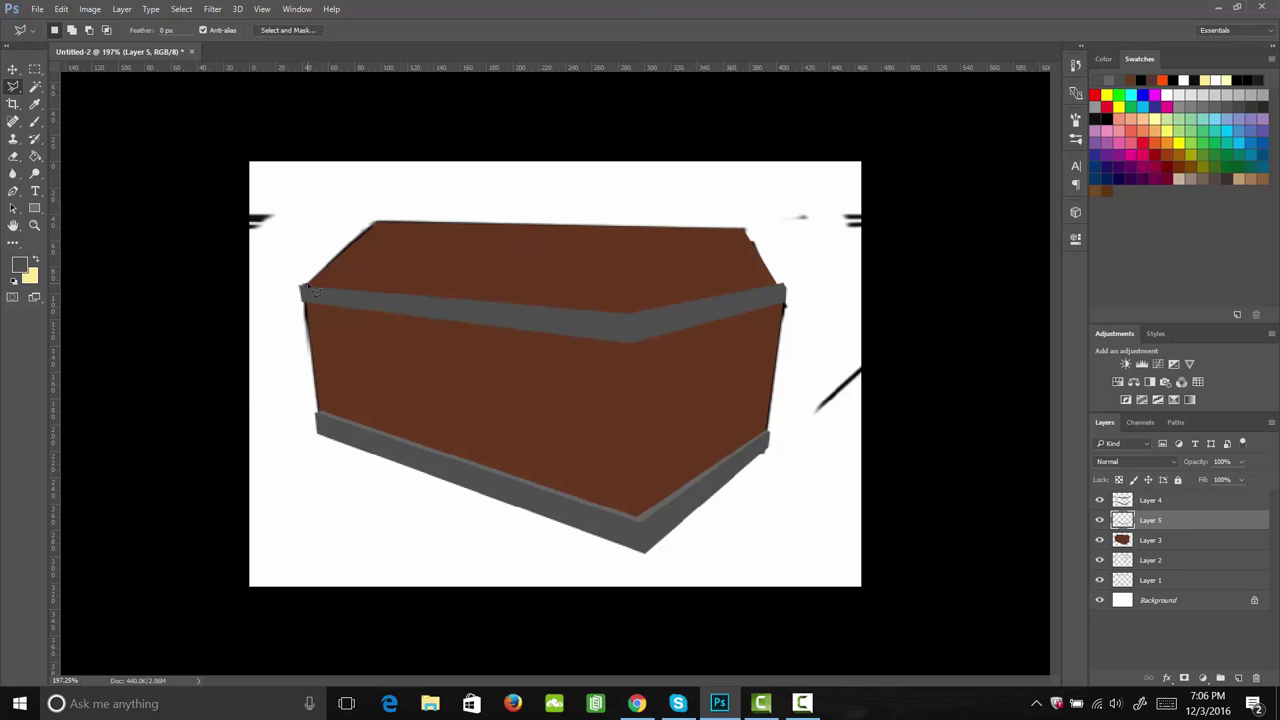
pyautogui.click(303, 287)
pyautogui.click(625, 311)
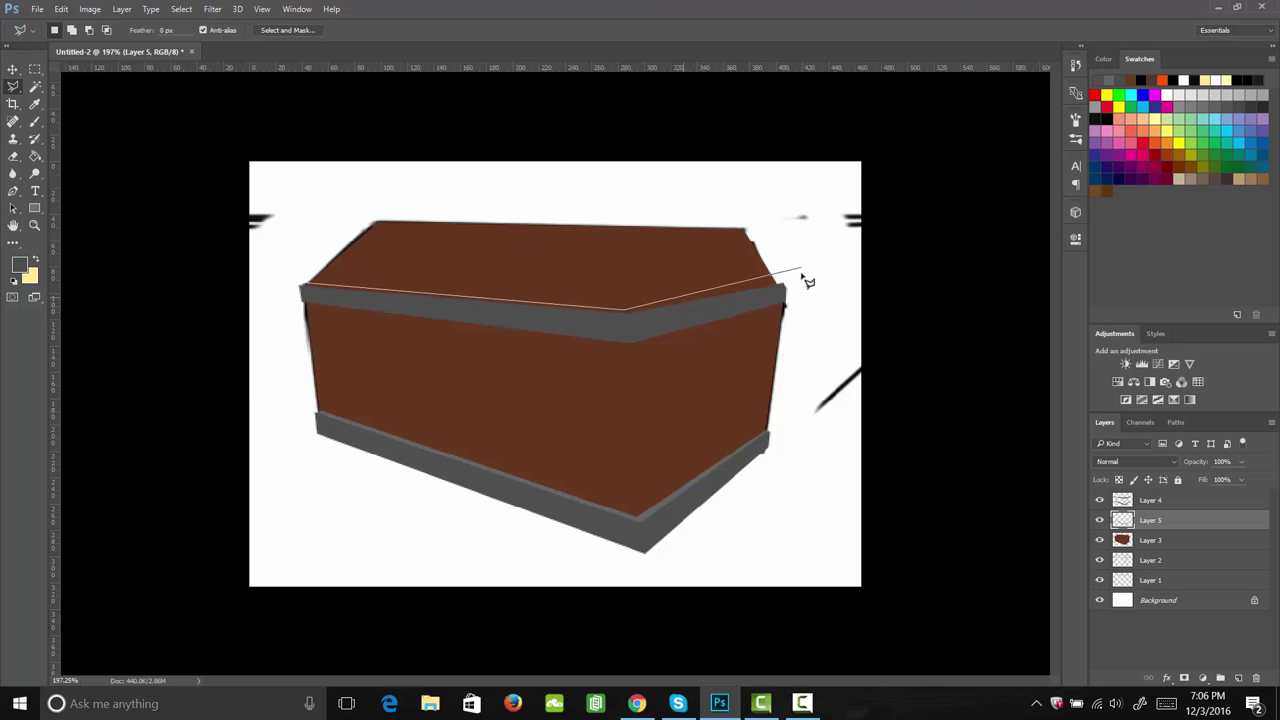
pyautogui.click(781, 290)
pyautogui.click(627, 322)
pyautogui.click(305, 290)
# Step: Fill the band's top strip with grey, deselect, and return to Layer 4
pyautogui.press('g')
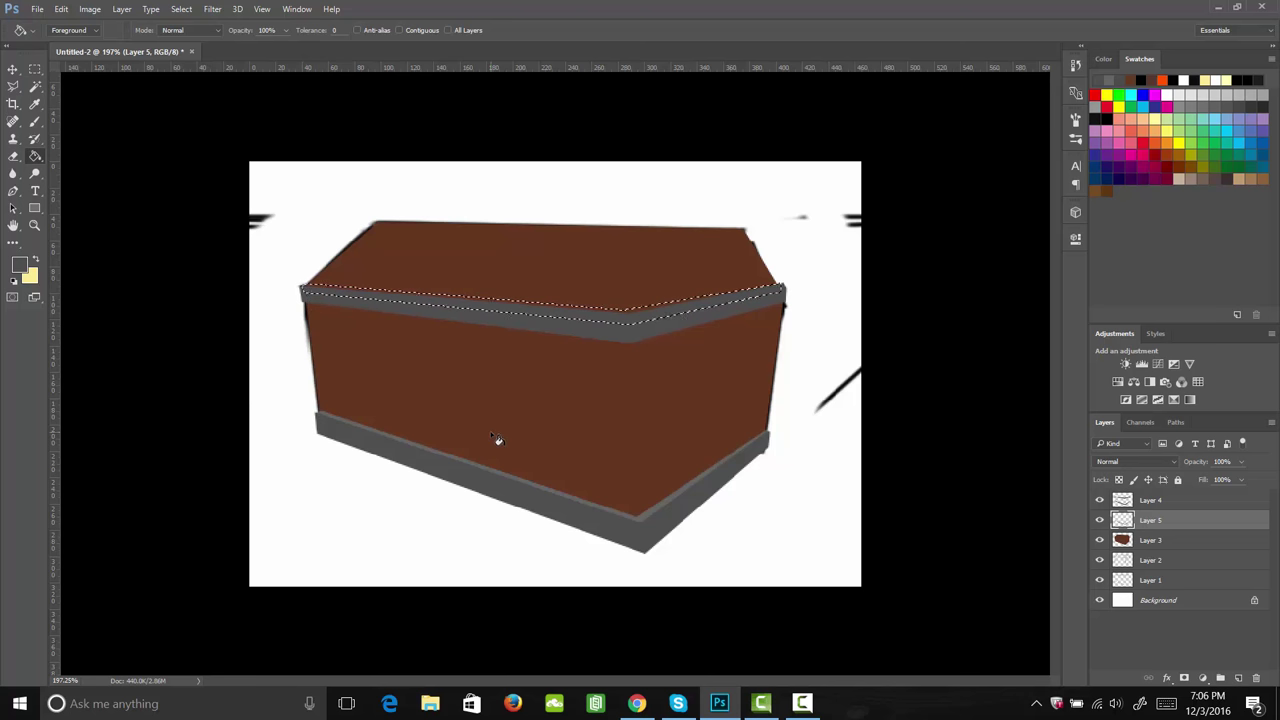
pyautogui.press('i')
pyautogui.press('g')
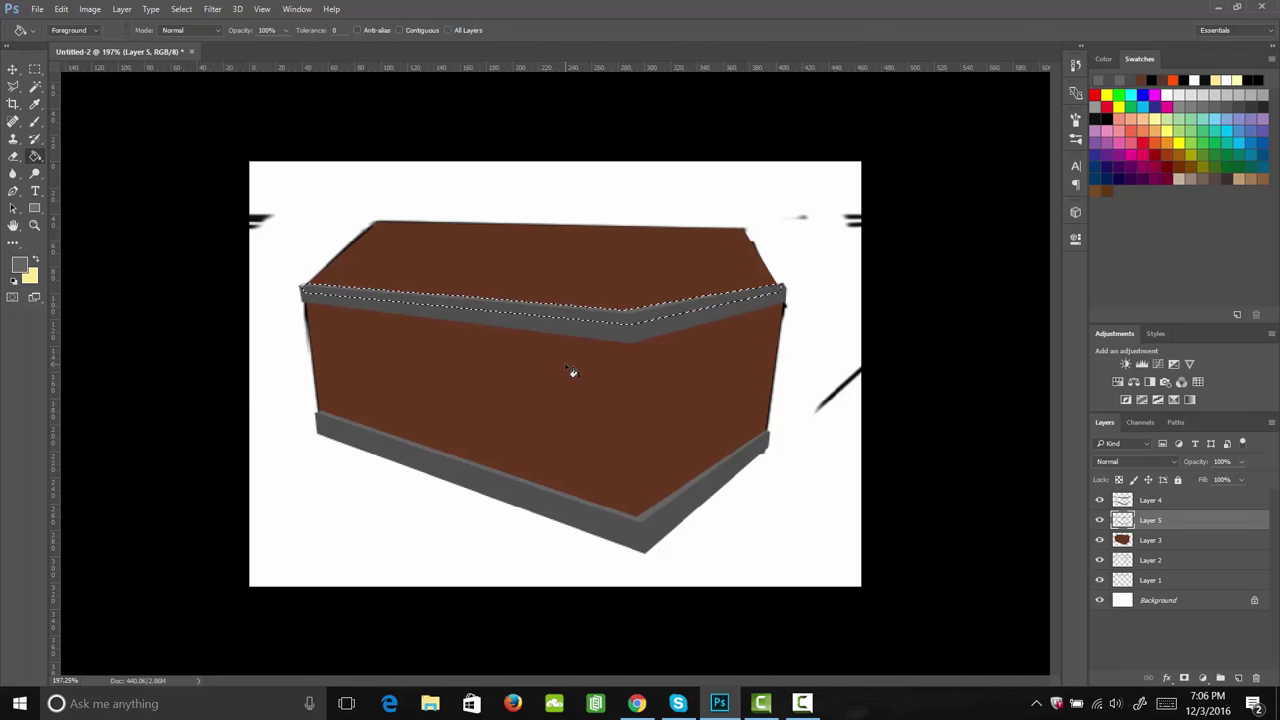
pyautogui.press('m')
pyautogui.hotkey('ctrl', 'd')
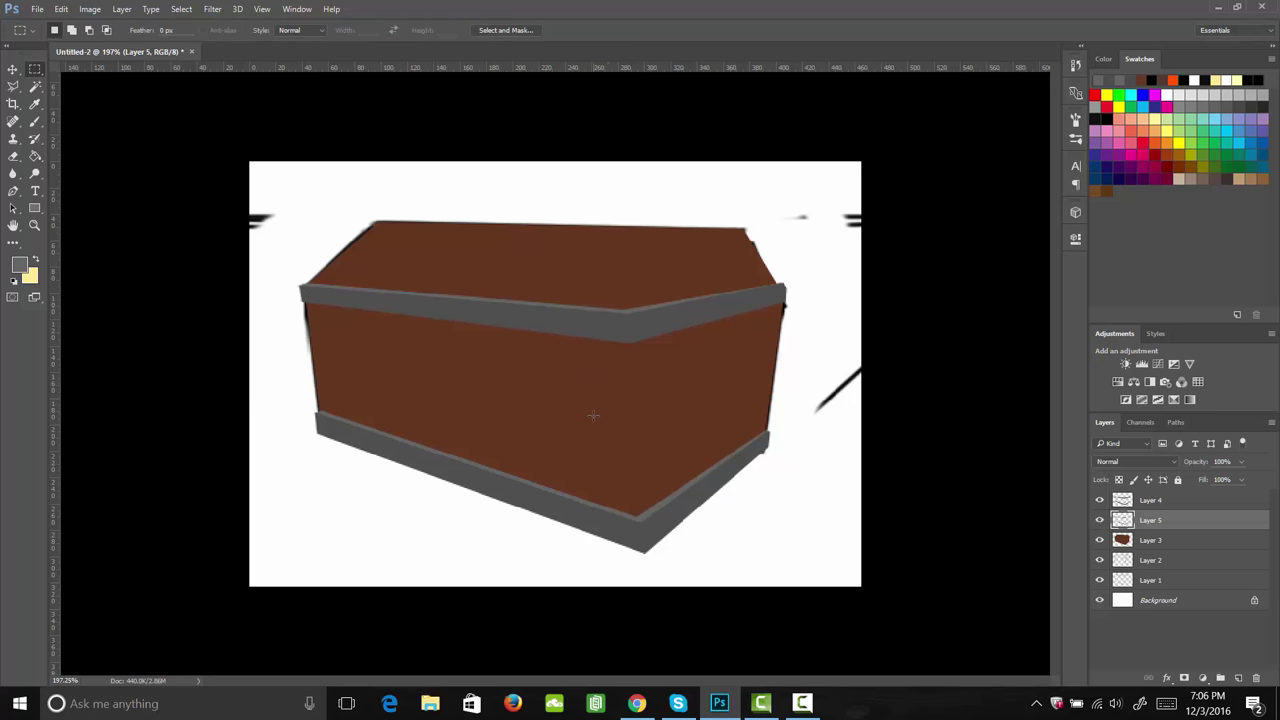
pyautogui.click(1150, 500)
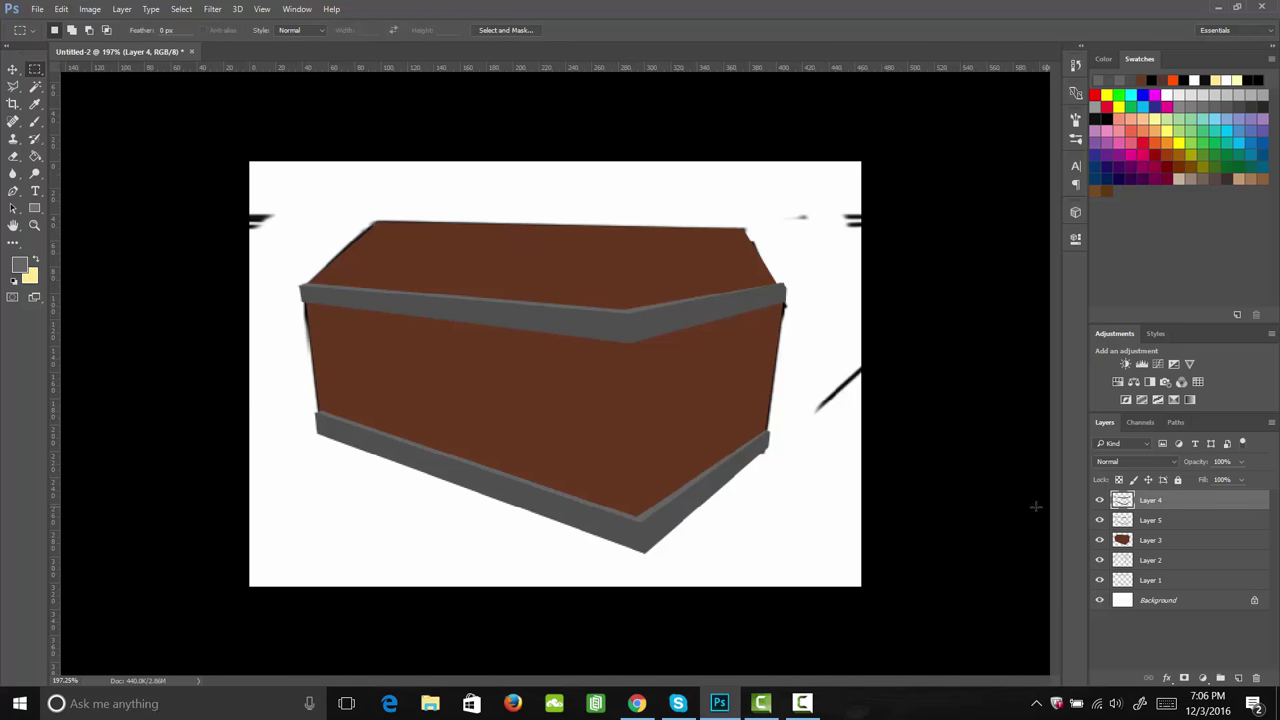
# Step: Trace a pointed clasp below the band and fill it with grey sampled from the band
pyautogui.press('l')
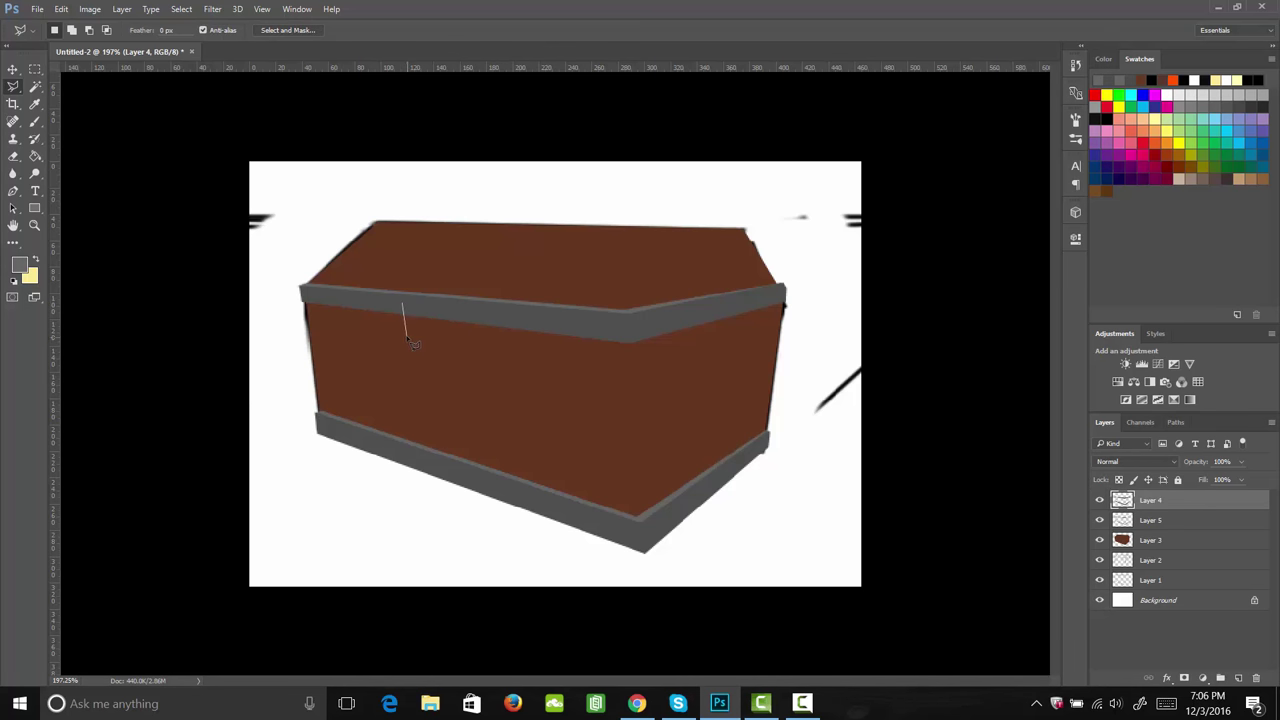
pyautogui.moveTo(406, 340)
pyautogui.mouseDown()
pyautogui.moveTo(424, 369)
pyautogui.moveTo(451, 349)
pyautogui.mouseUp()
pyautogui.moveTo(406, 307); pyautogui.dragTo(410, 306)
pyautogui.press('i')
pyautogui.click(461, 318)
pyautogui.press('g')
pyautogui.click(429, 336)
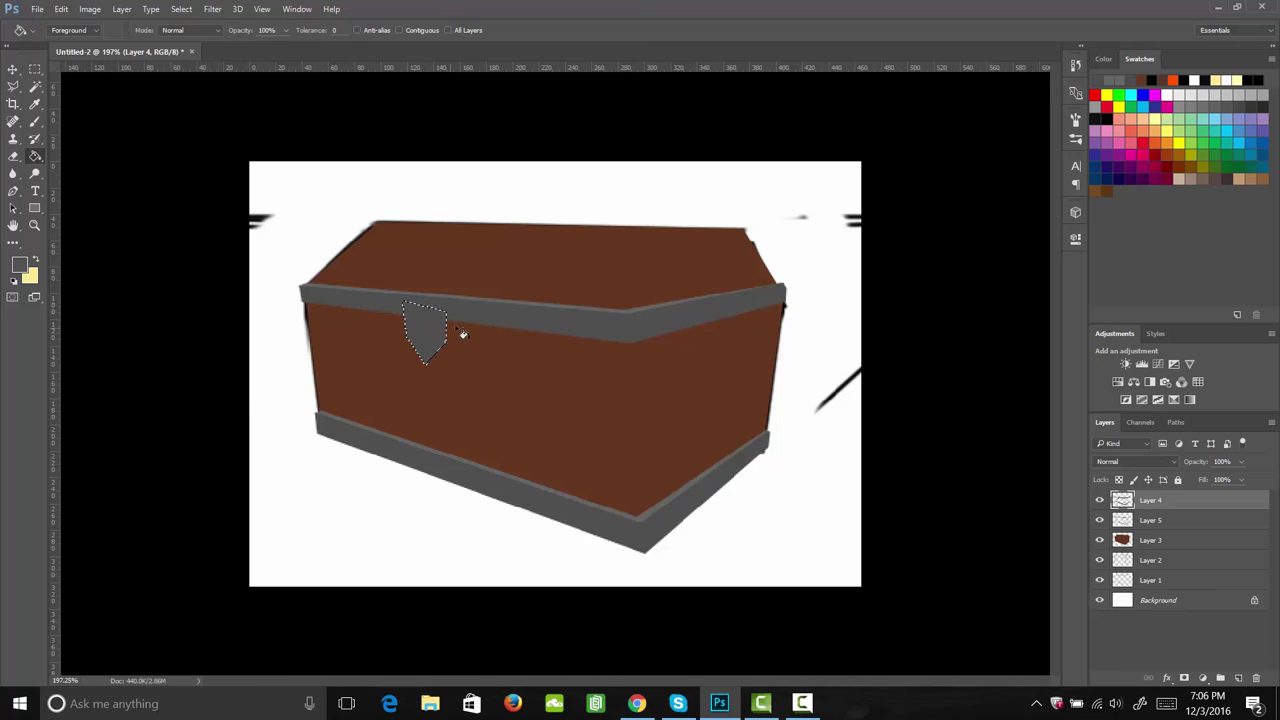
pyautogui.press('m')
pyautogui.hotkey('ctrl', 'd')
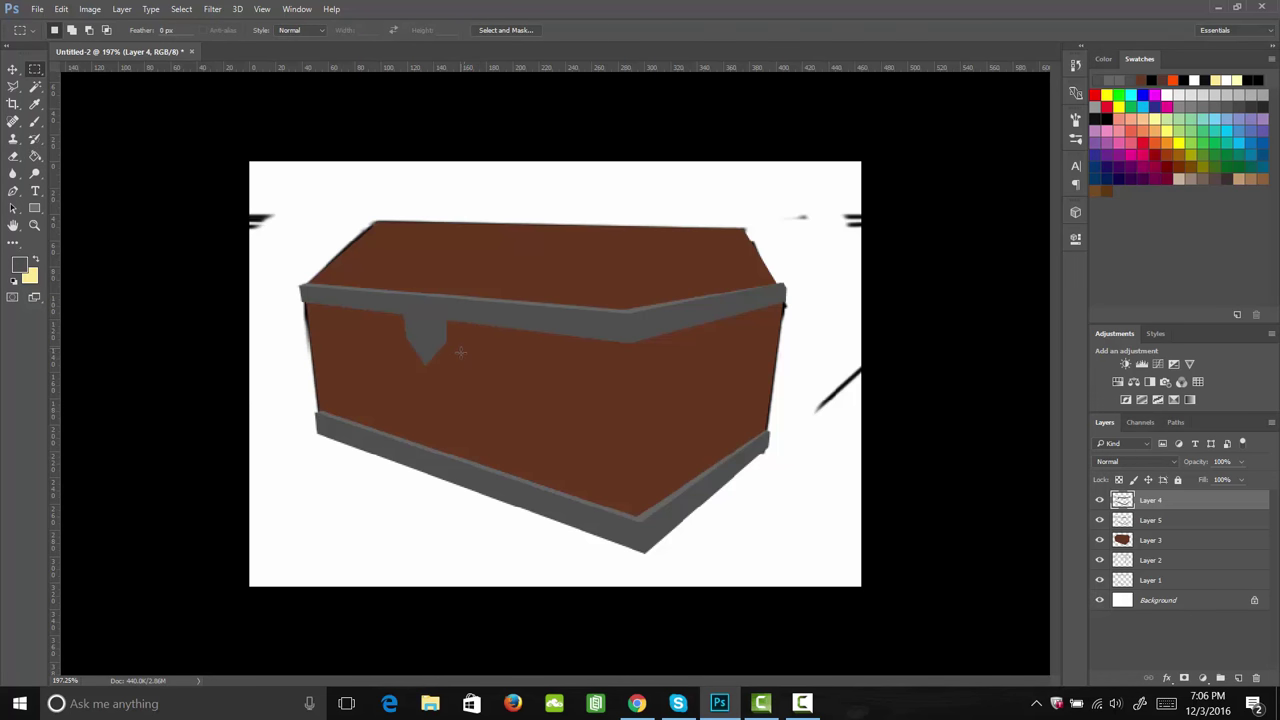
# Step: On Layer 5, select the clasp's right-edge strip and set foreground to dark grey #3b3b3b
pyautogui.click(1176, 522)
pyautogui.press('l')
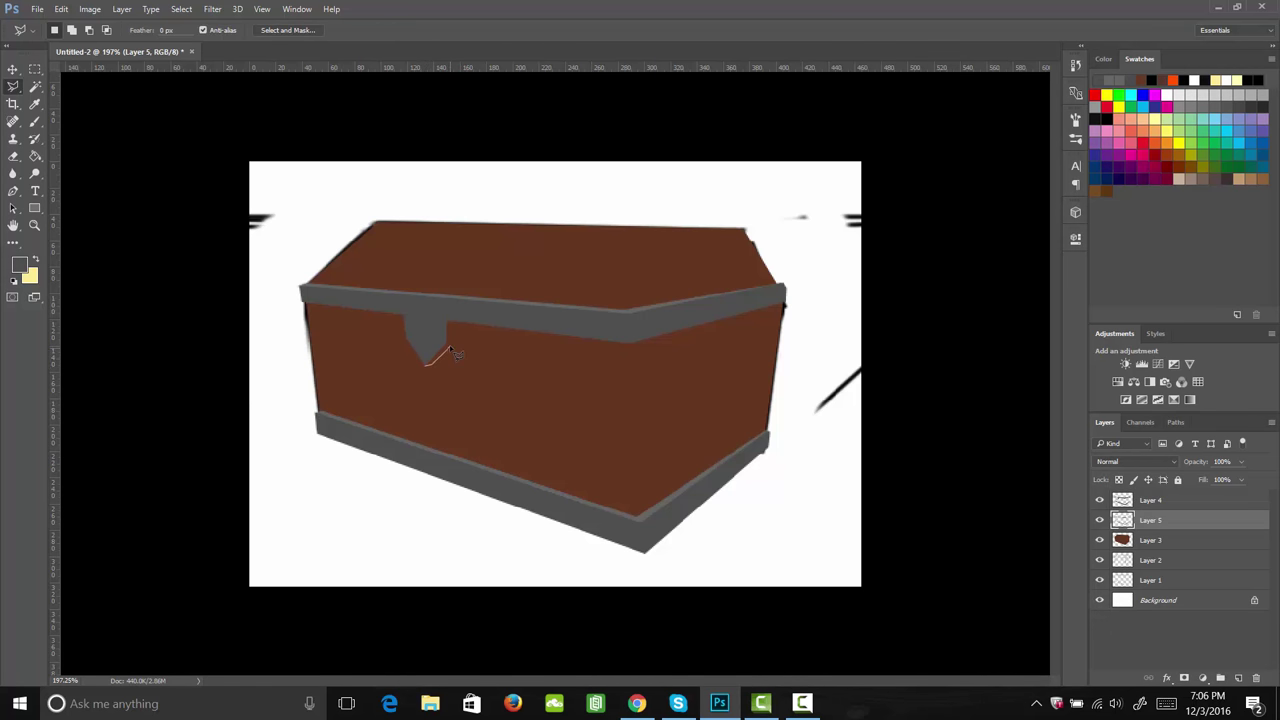
pyautogui.moveTo(450, 348)
pyautogui.mouseDown()
pyautogui.moveTo(435, 315)
pyautogui.moveTo(428, 364)
pyautogui.mouseUp()
pyautogui.moveTo(432, 372); pyautogui.dragTo(430, 370)
pyautogui.press('i')
pyautogui.click(19, 264)
pyautogui.click(834, 410)
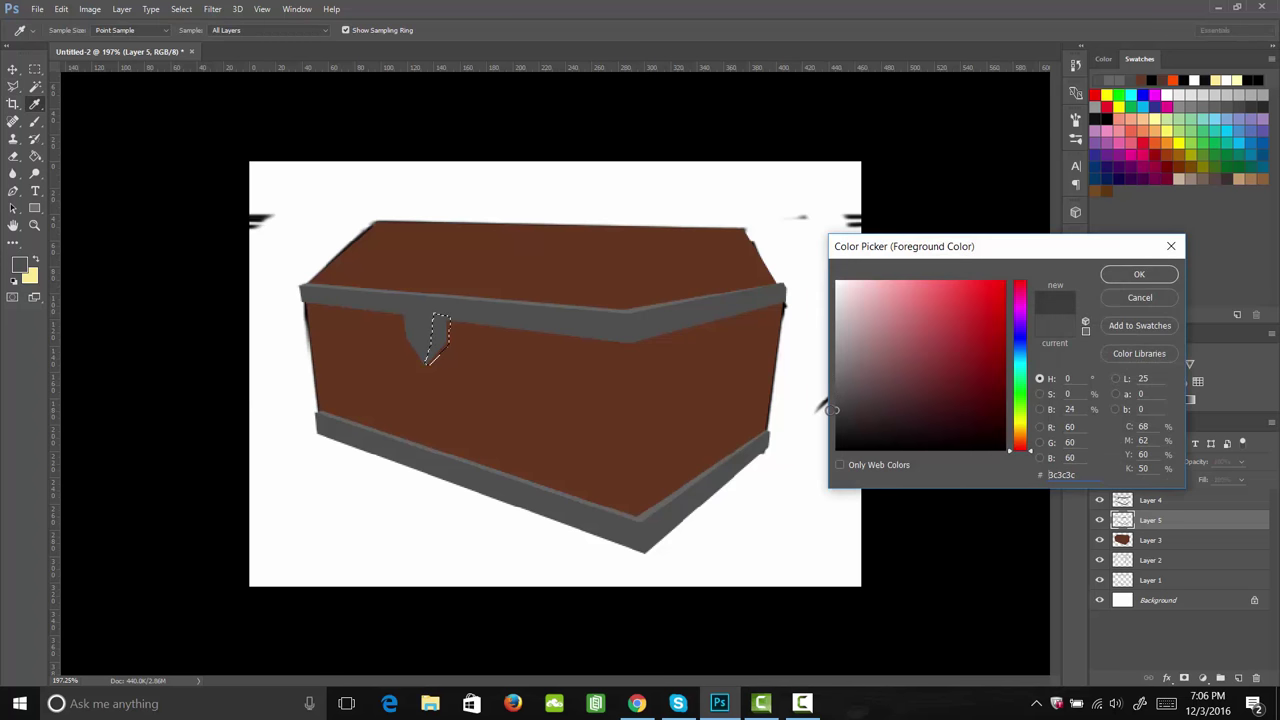
pyautogui.click(1139, 274)
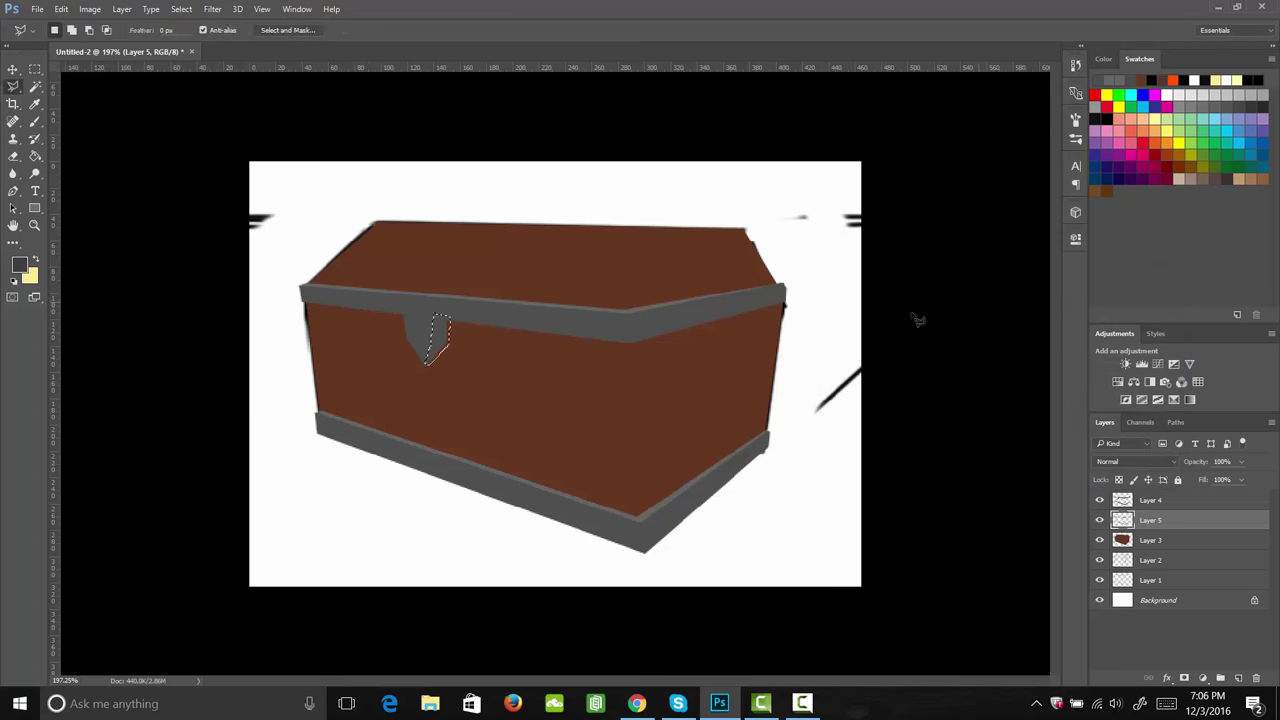
# Step: Fill the clasp edge with the dark grey, deselect, and add new Layer 6
pyautogui.press('g')
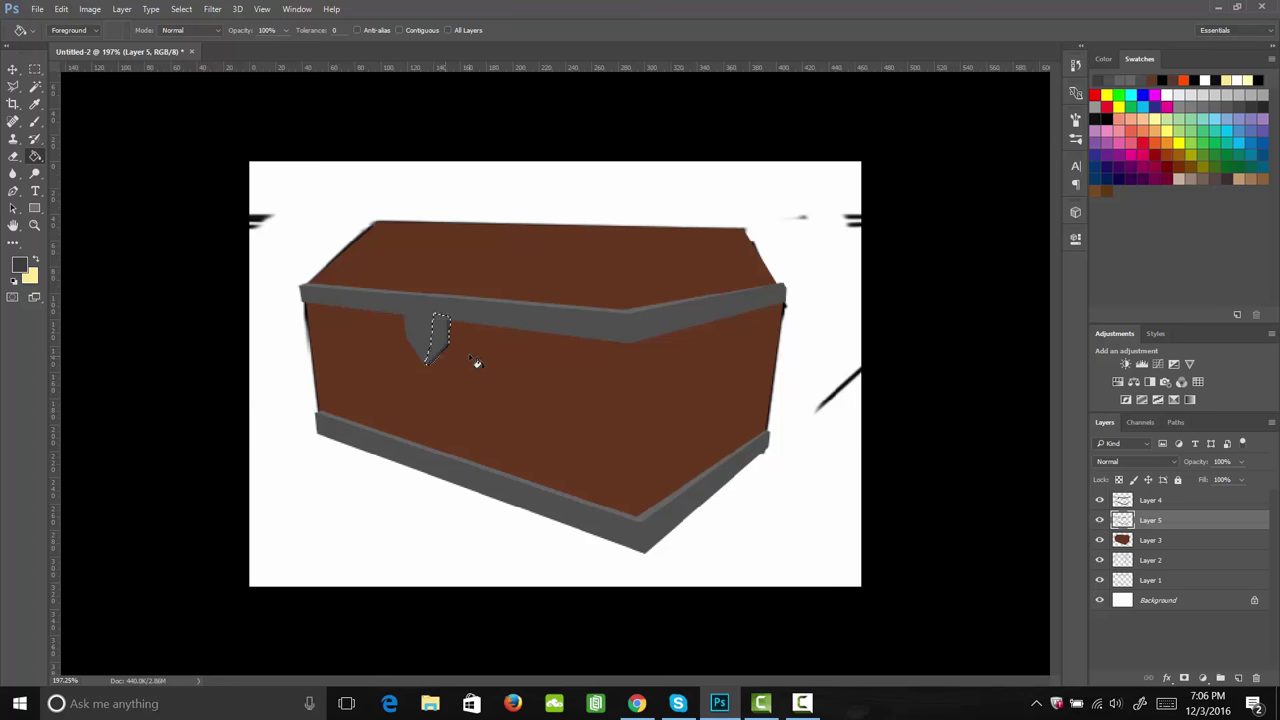
pyautogui.click(19, 265)
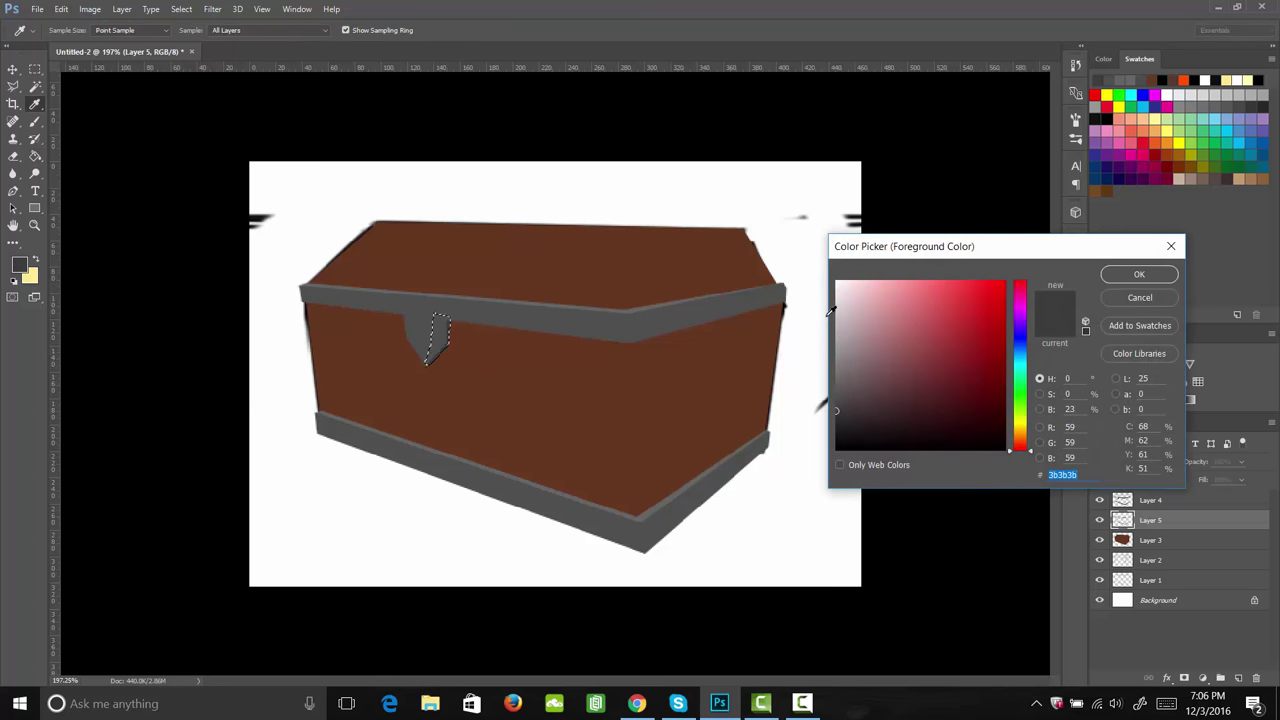
pyautogui.click(1138, 275)
pyautogui.click(445, 358)
pyautogui.hotkey('ctrl', 'd')
pyautogui.press('m')
pyautogui.hotkey('ctrl', 'shift', 'alt', 'n')
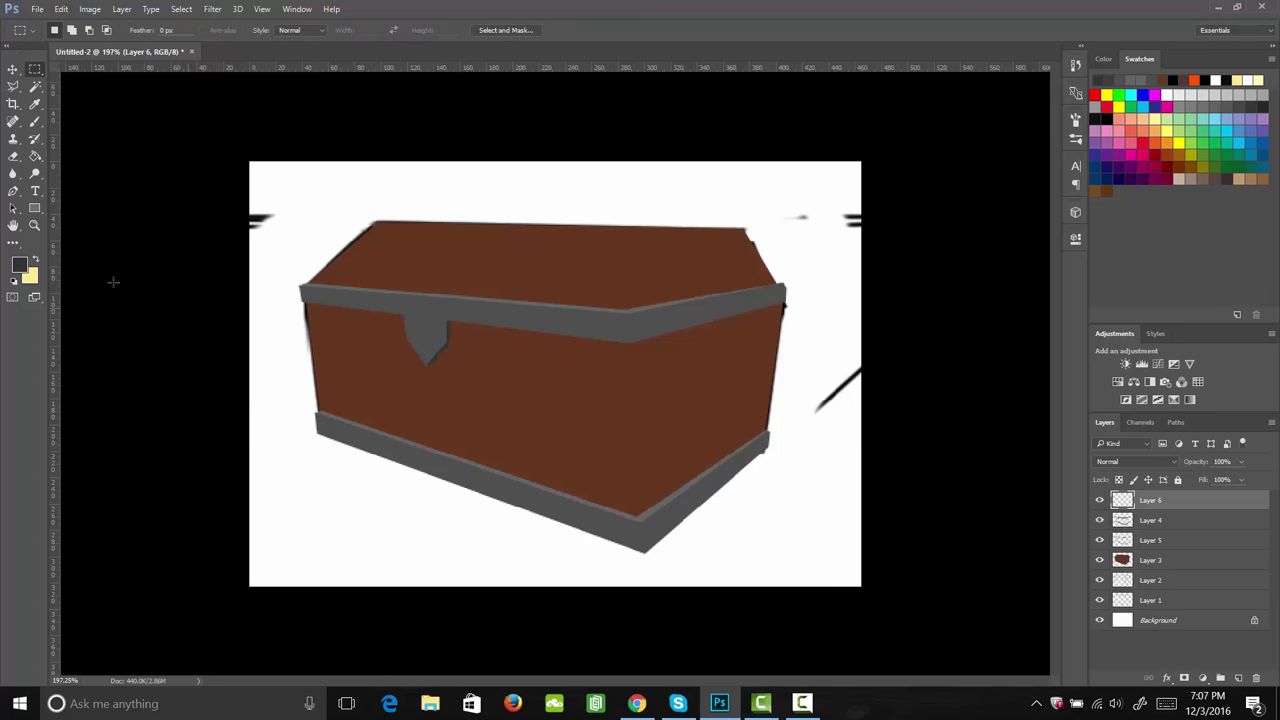
# Step: Paint a hard #121212 dot on the chest front for the keyhole
pyautogui.click(20, 266)
pyautogui.click(831, 437)
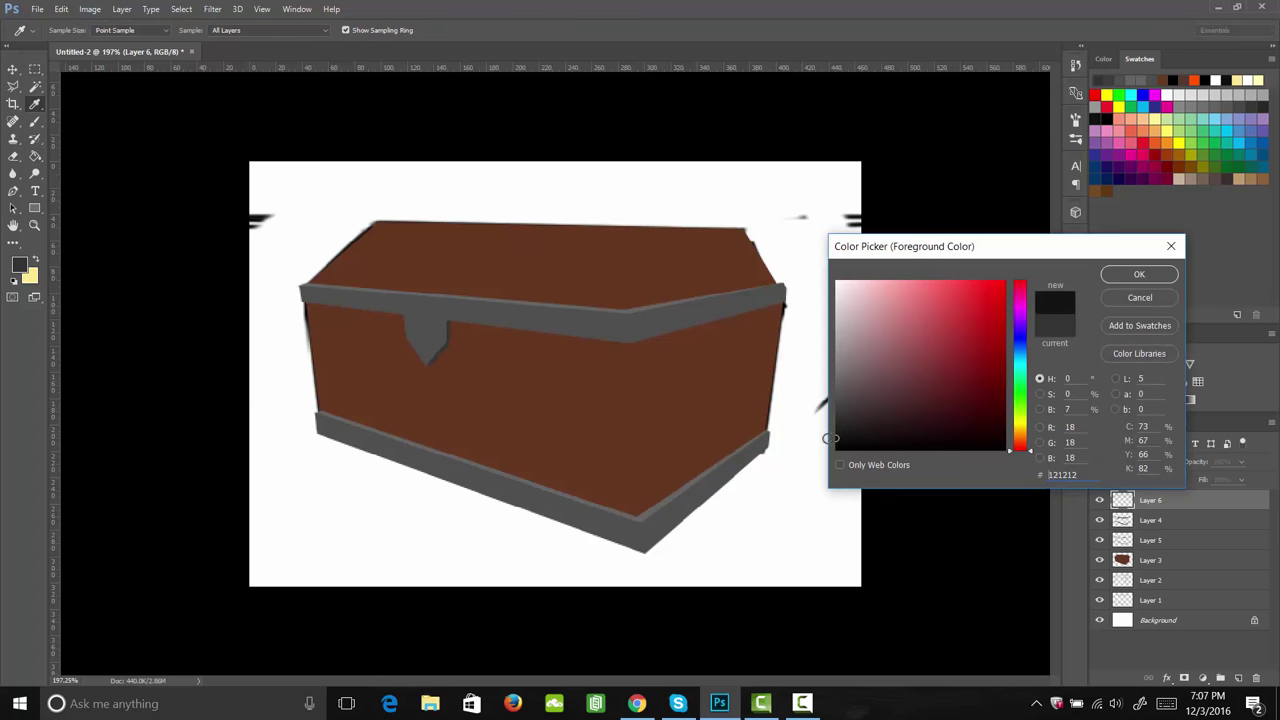
pyautogui.click(1115, 278)
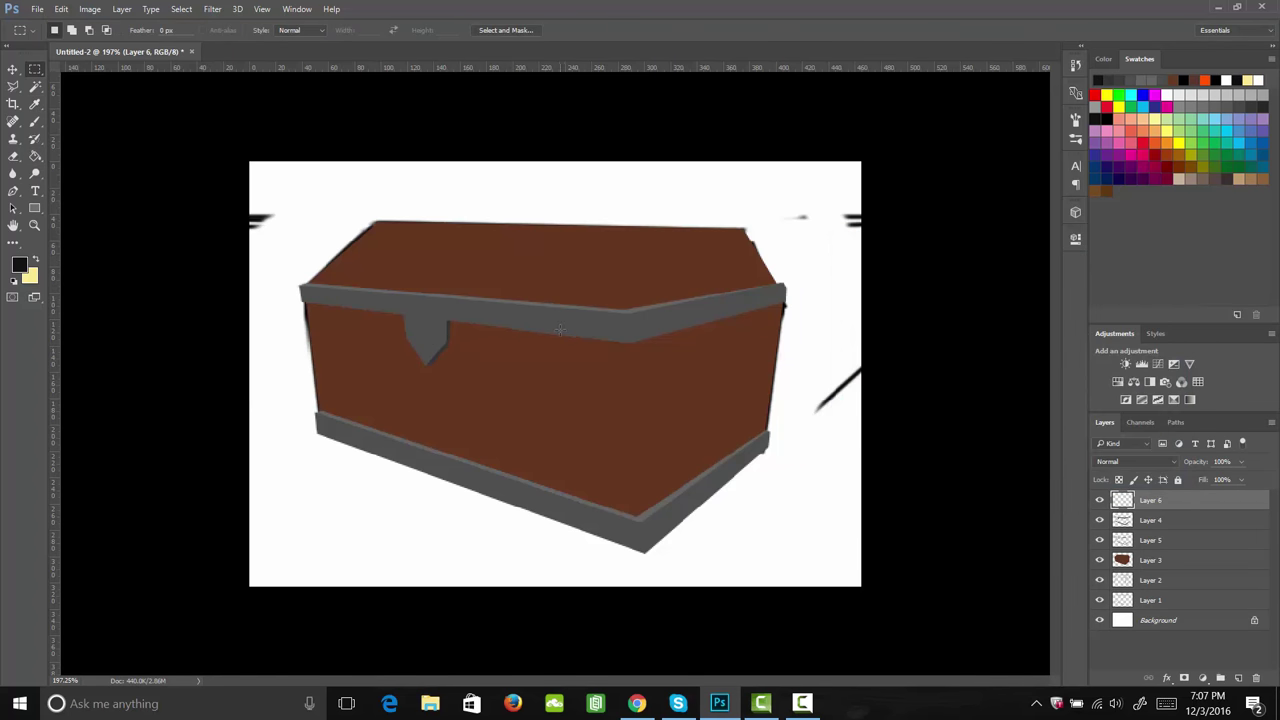
pyautogui.press('b')
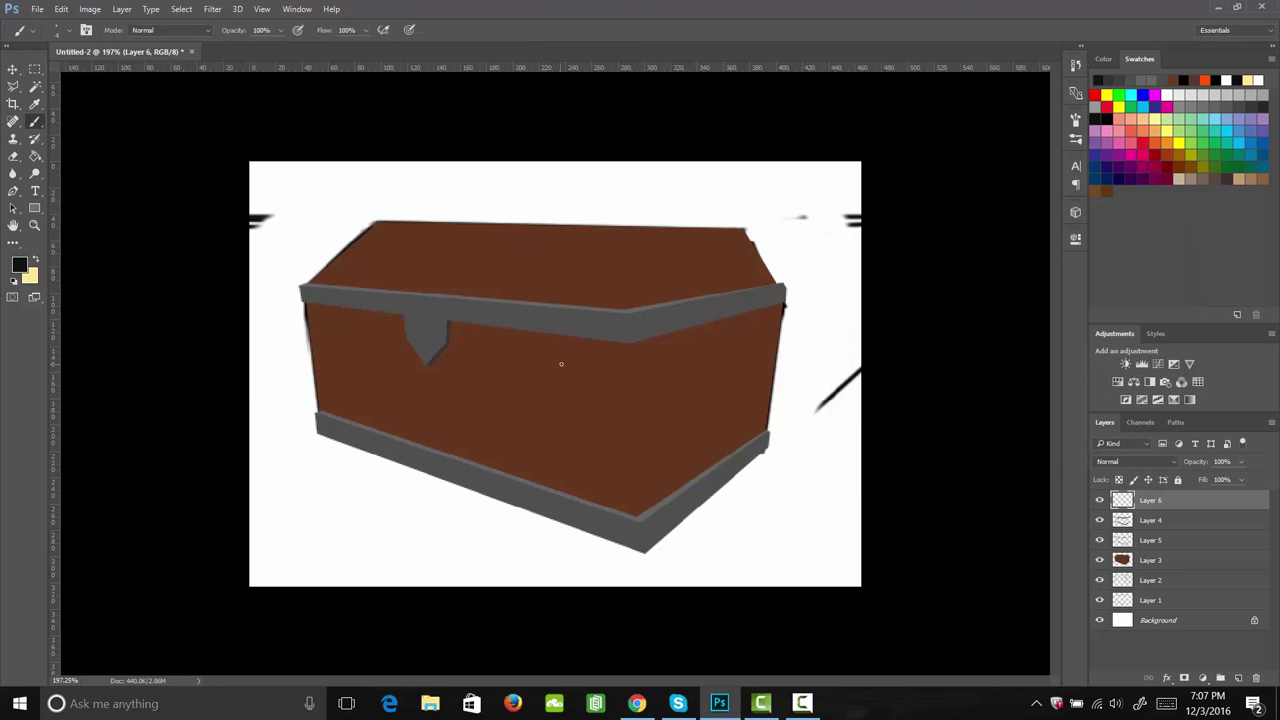
pyautogui.press(']')
pyautogui.press(']')
pyautogui.press(']')
pyautogui.click(552, 371)
pyautogui.press('ctrl')
pyautogui.hotkey('ctrl', 'z')
pyautogui.click(1076, 121)
pyautogui.click(1076, 121)
pyautogui.click(534, 374)
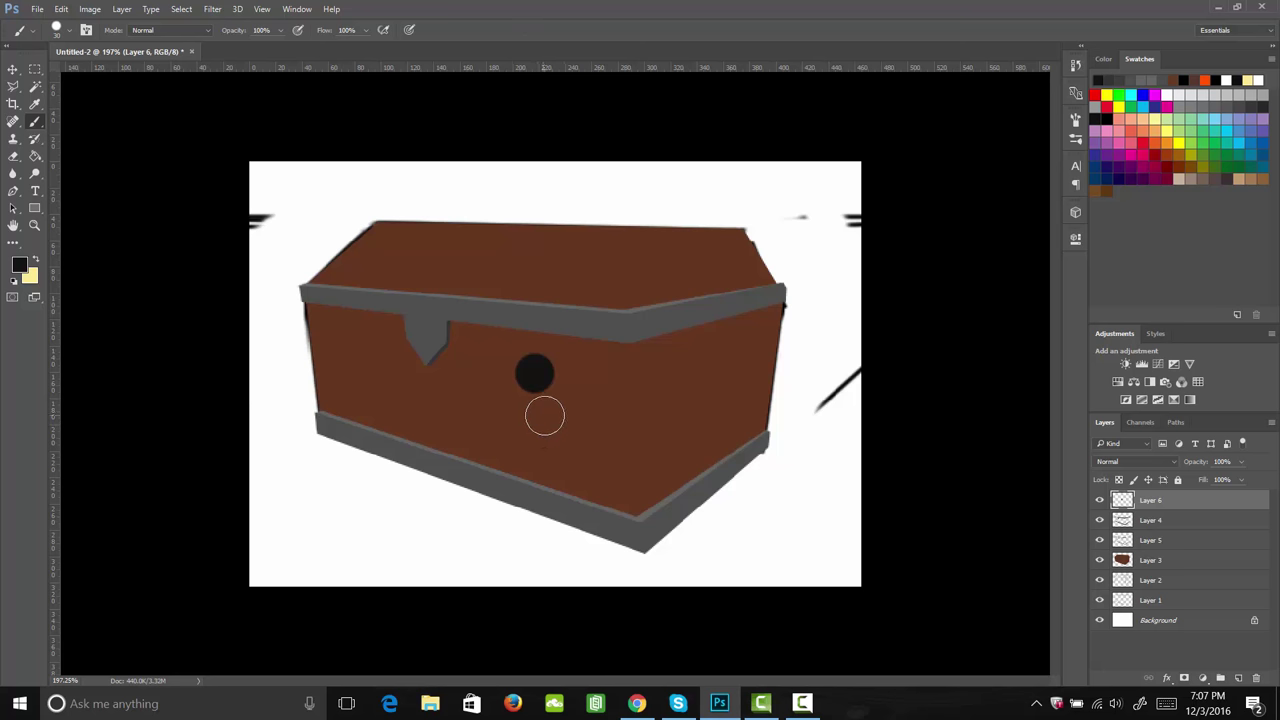
# Step: Fill a narrow strip below the dot with black to form the keyhole slot
pyautogui.press('m')
pyautogui.moveTo(529, 378); pyautogui.dragTo(539, 443)
pyautogui.press('g')
pyautogui.click(538, 435)
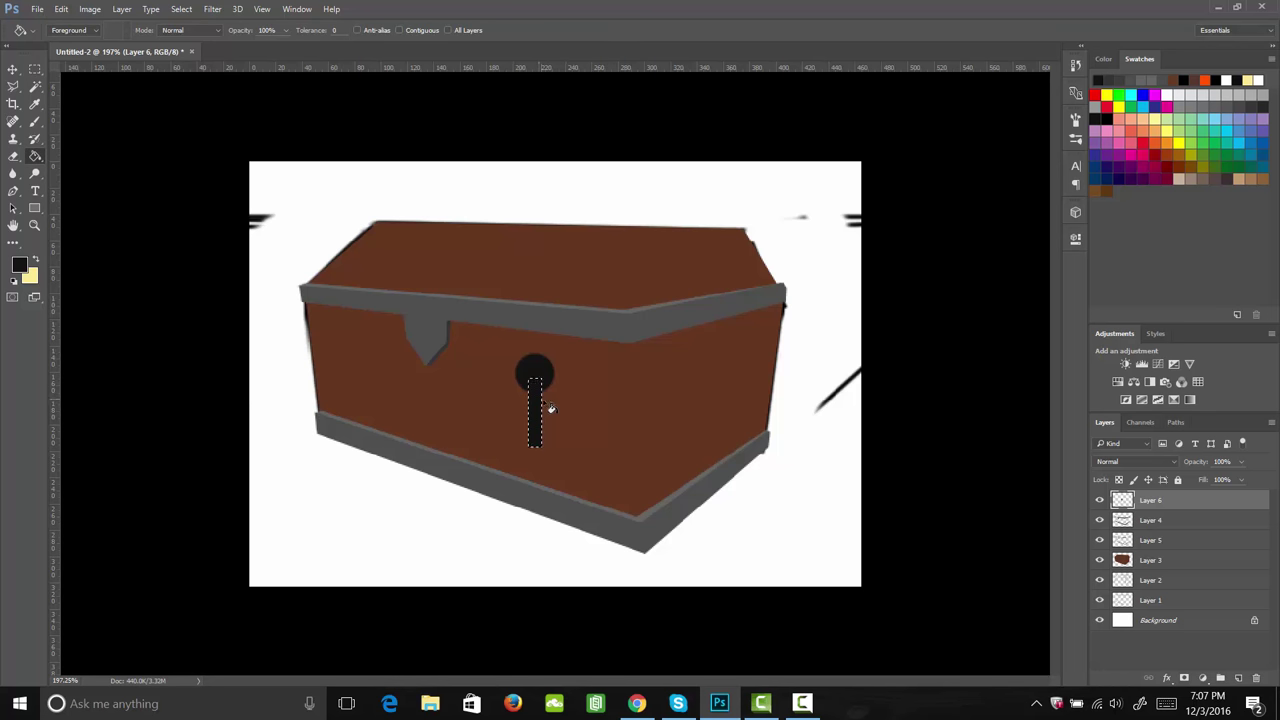
pyautogui.press('m')
pyautogui.hotkey('ctrl', 'd')
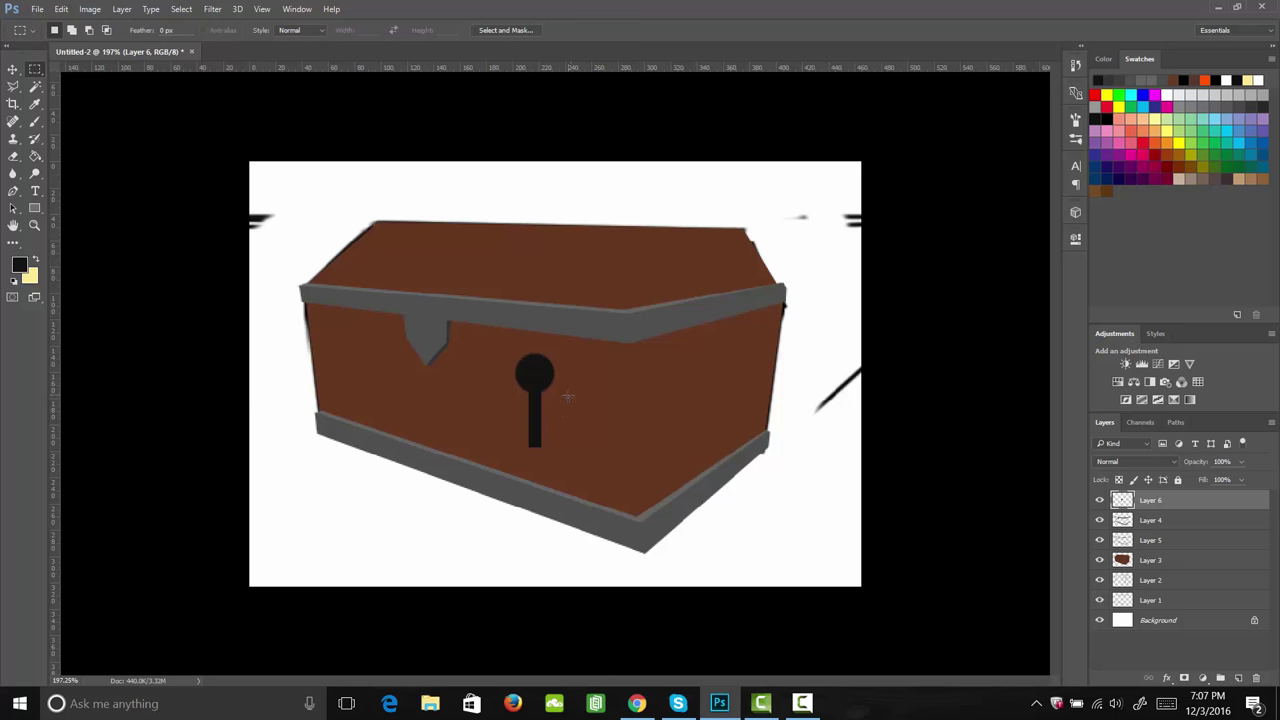
# Step: Copy the keyhole shape onto a new Layer 7
pyautogui.moveTo(574, 470); pyautogui.dragTo(509, 334)
pyautogui.hotkey('ctrl', 'j')
pyautogui.press('v')
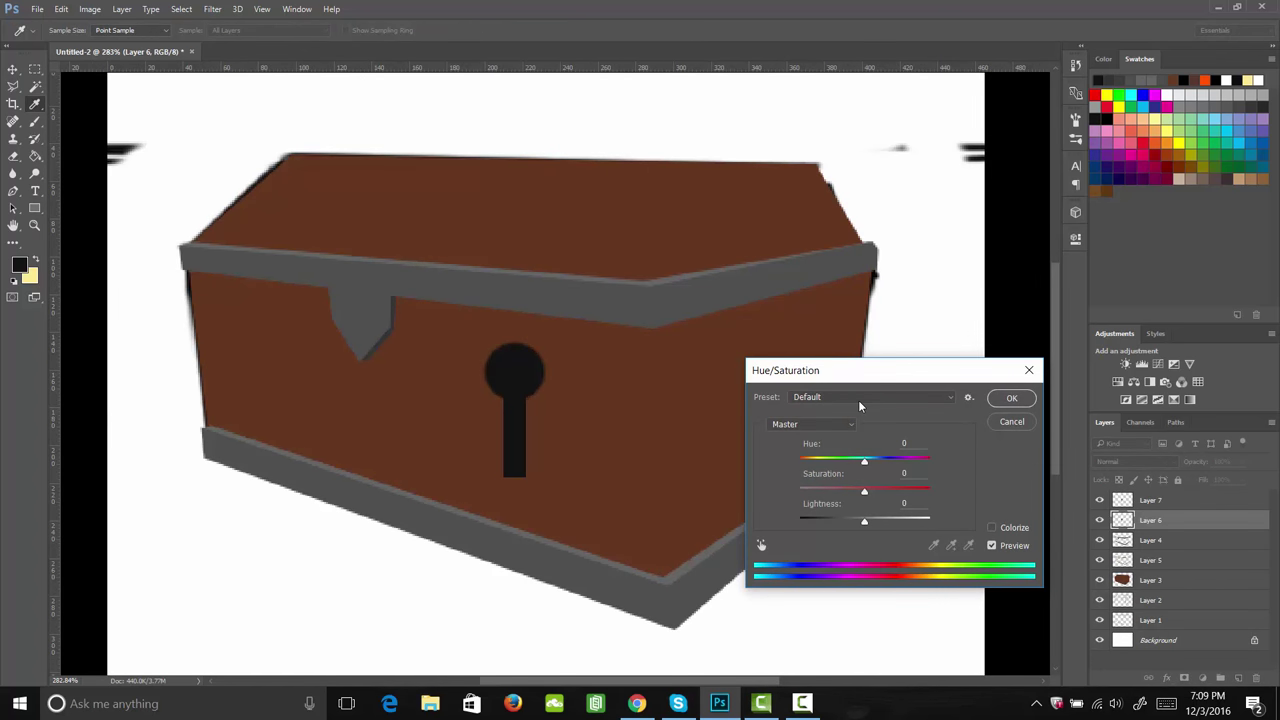
# Step: Lighten the lower keyhole copy by +70, offset it left as an edge, and merge both keyhole layers
pyautogui.moveTo(864, 521); pyautogui.dragTo(911, 523)
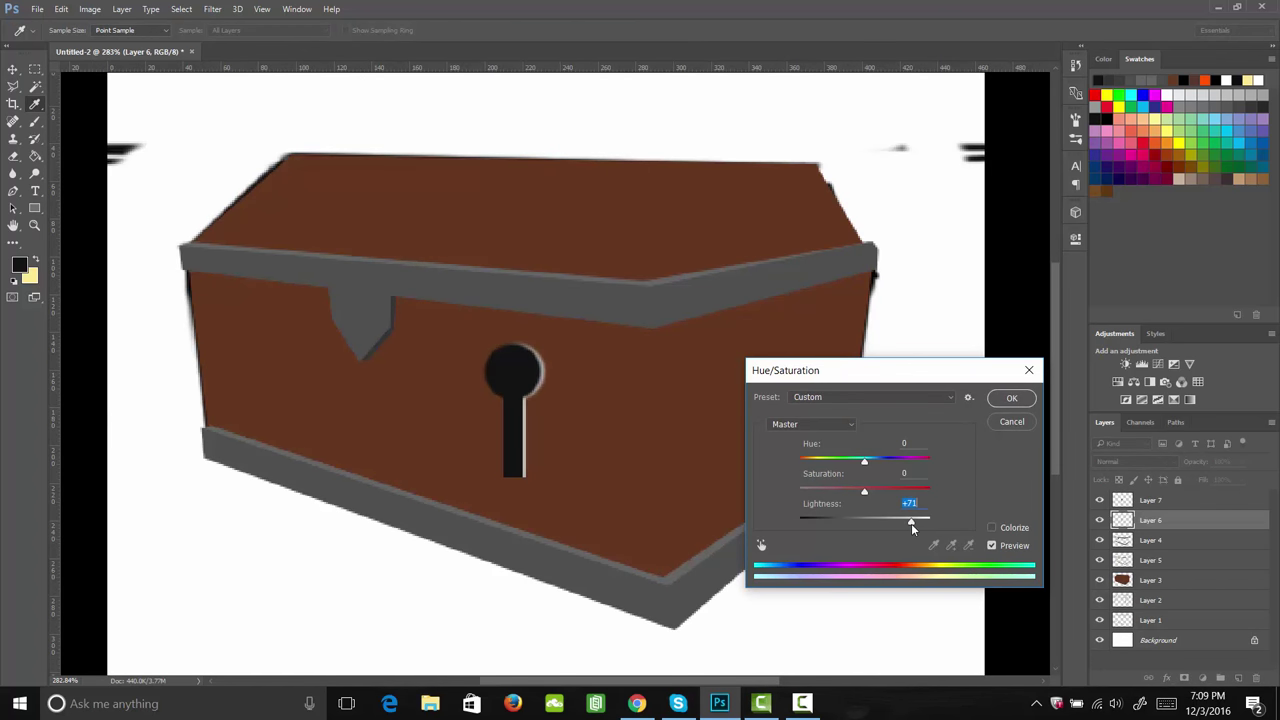
pyautogui.click(1008, 400)
pyautogui.press('Left')
pyautogui.press('Left')
pyautogui.press('Left')
pyautogui.press('Left')
pyautogui.press('Left')
pyautogui.press('Left')
pyautogui.press('Left')
pyautogui.press('Left')
pyautogui.press('Left')
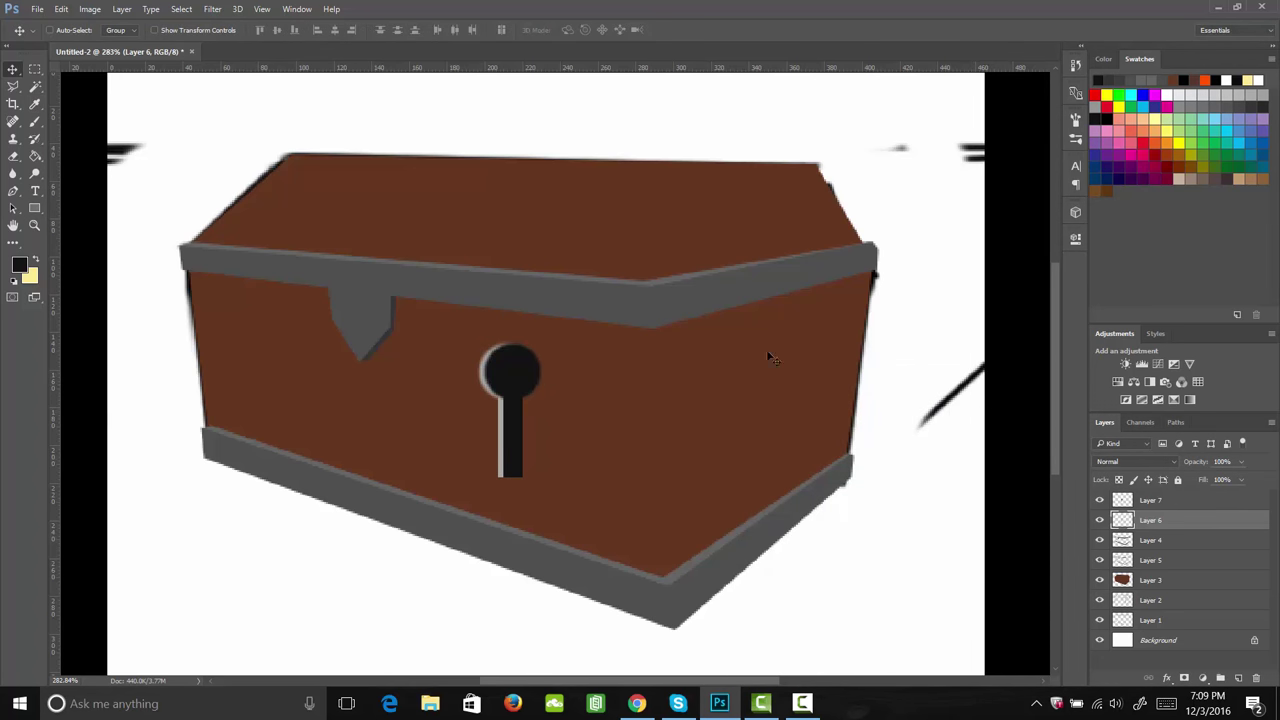
pyautogui.keyDown('shift'); pyautogui.click(1145, 500); pyautogui.keyUp('shift')
pyautogui.rightClick(1178, 505)
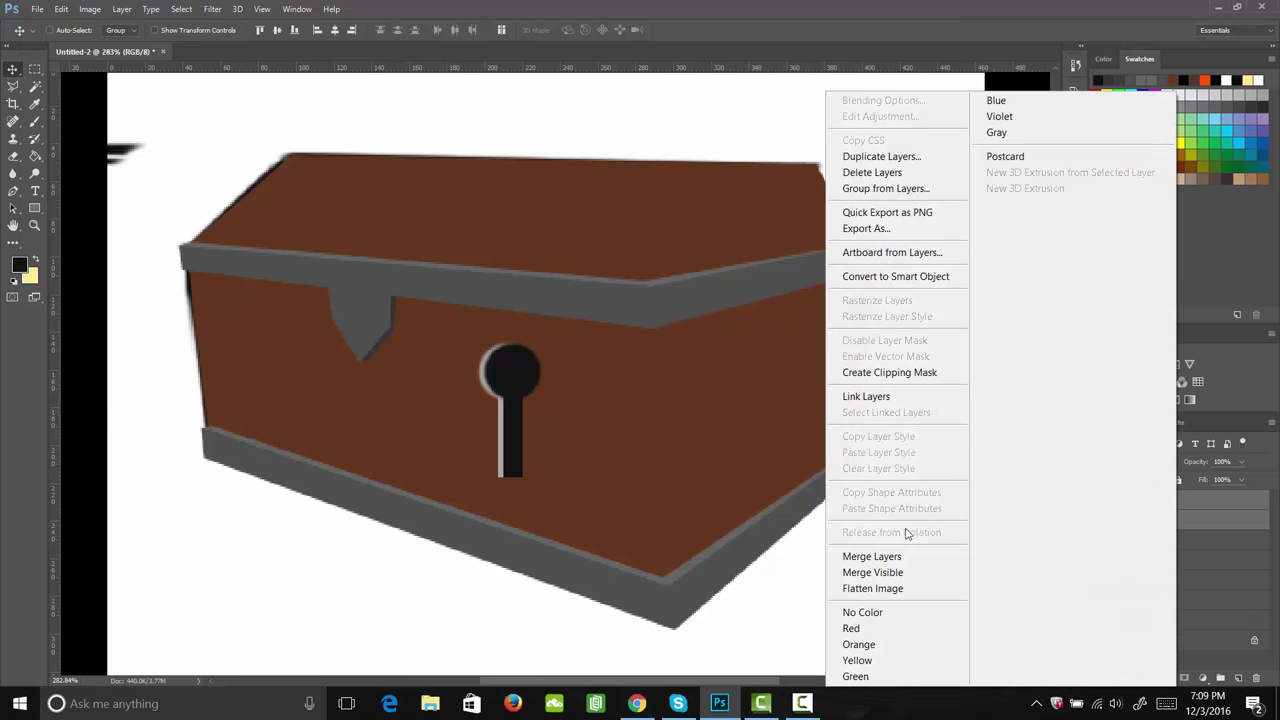
pyautogui.click(866, 557)
# Step: Shrink the keyhole and distort it onto the grey latch to match the chest's perspective
pyautogui.hotkey('ctrl', 't')
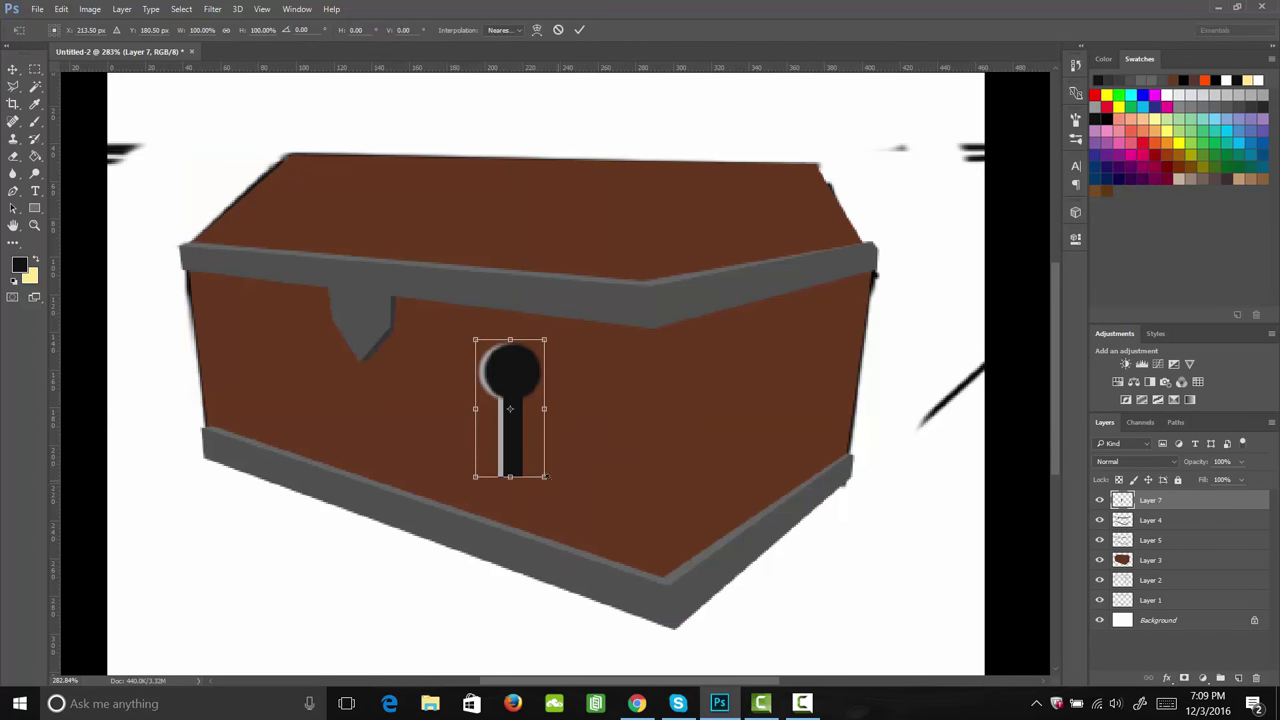
pyautogui.moveTo(533, 466); pyautogui.dragTo(359, 317)
pyautogui.rightClick(362, 314)
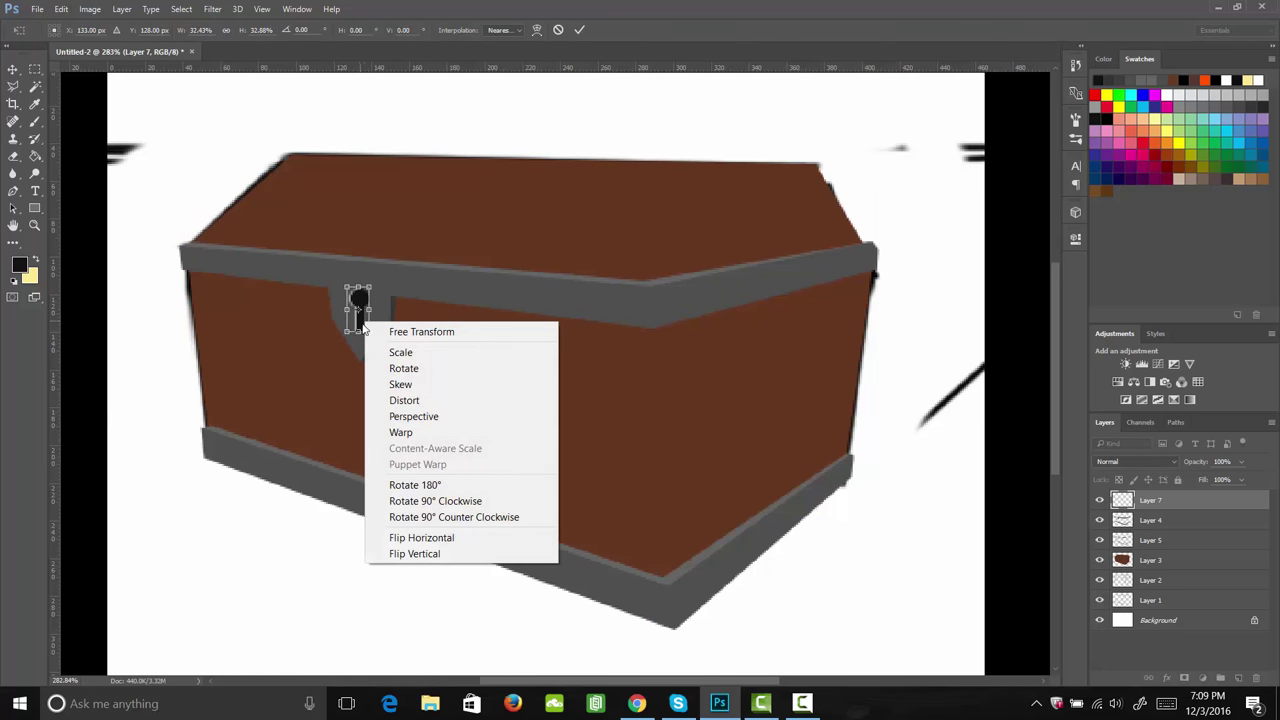
pyautogui.click(425, 400)
pyautogui.moveTo(348, 333); pyautogui.dragTo(347, 286)
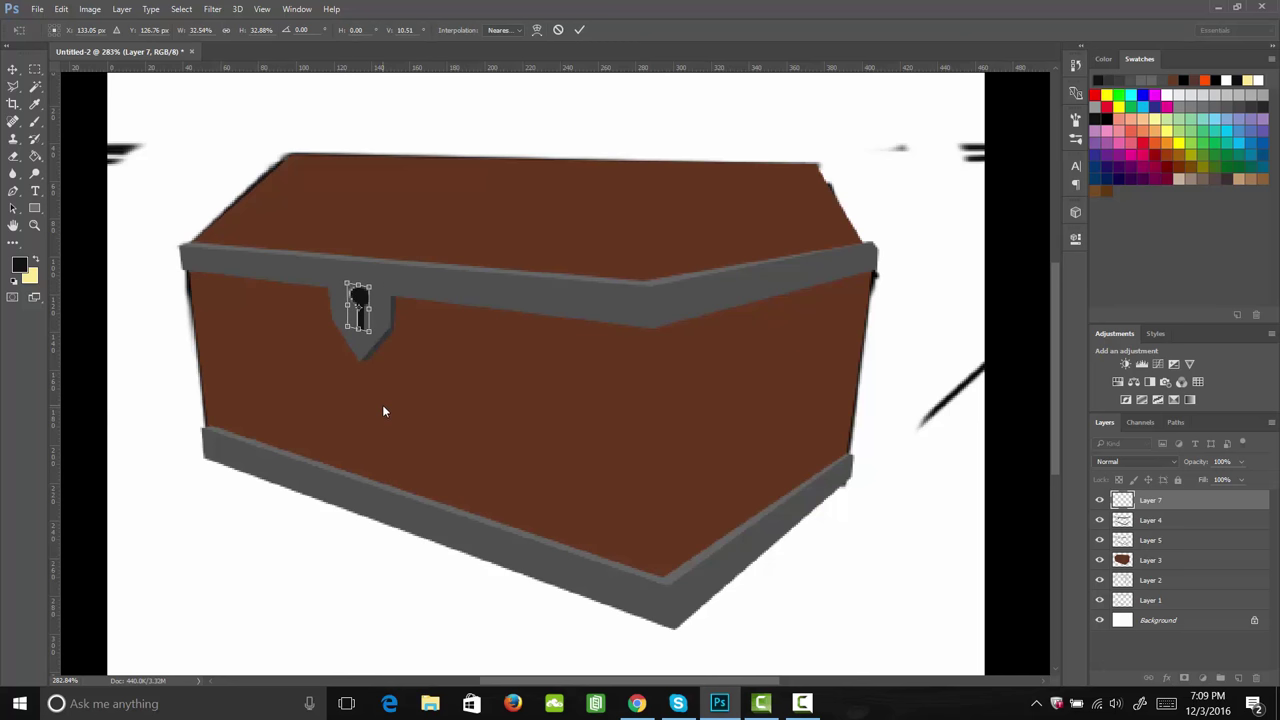
pyautogui.press('Return')
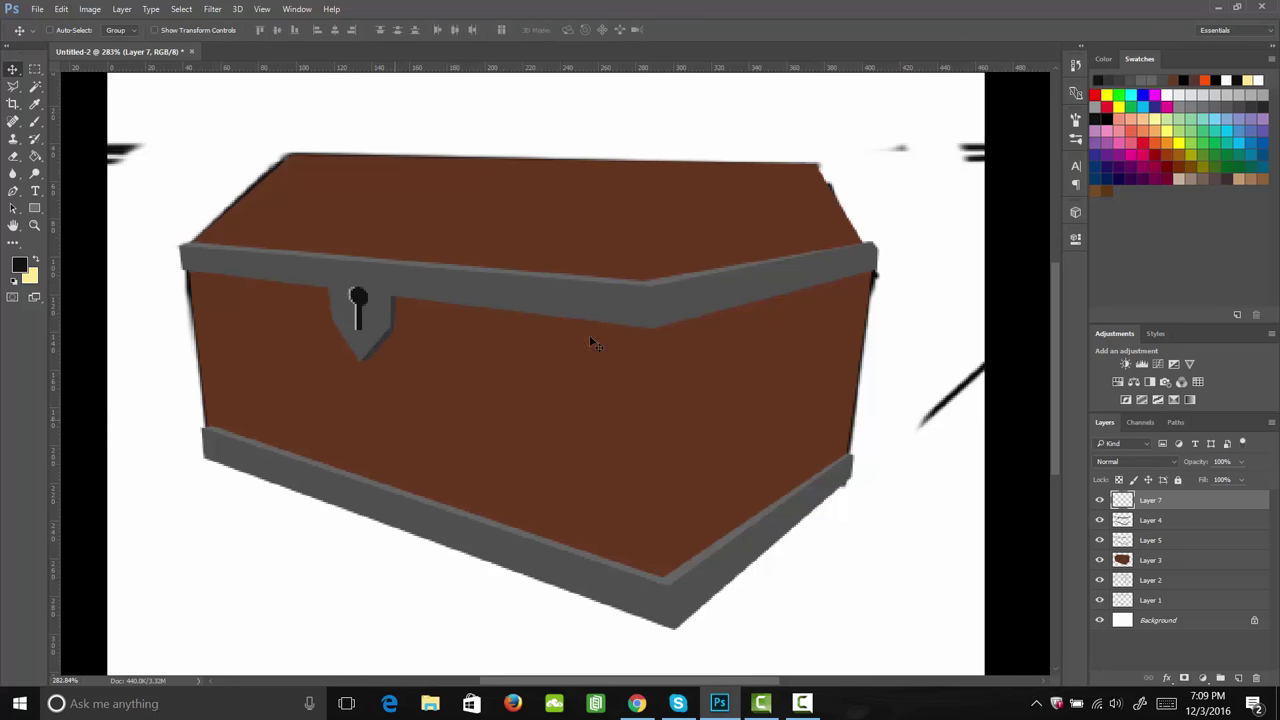
pyautogui.press('z')
pyautogui.moveTo(367, 362)
pyautogui.mouseDown()
pyautogui.moveTo(336, 335)
pyautogui.moveTo(366, 341)
pyautogui.mouseUp()
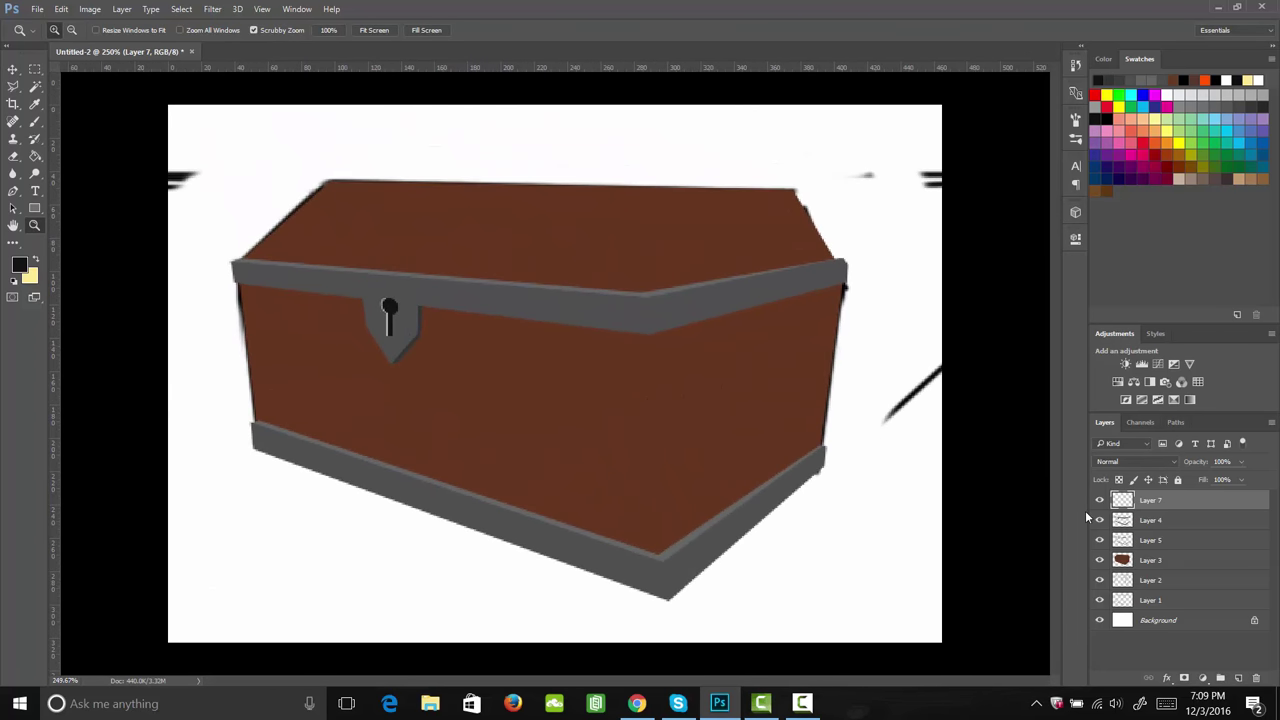
# Step: On a new layer above Layer 3, outline a thin strap from the chest bottom to the lid top
pyautogui.click(1165, 545)
pyautogui.click(1166, 565)
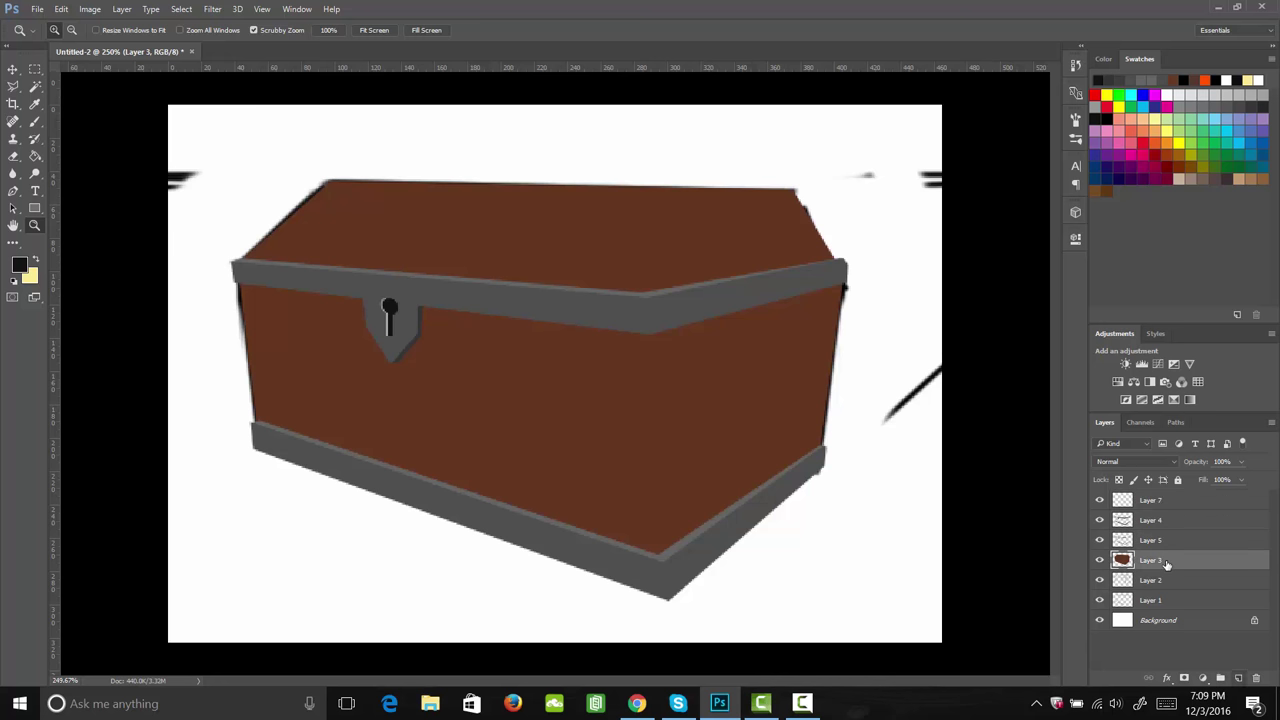
pyautogui.click(1238, 678)
pyautogui.press('l')
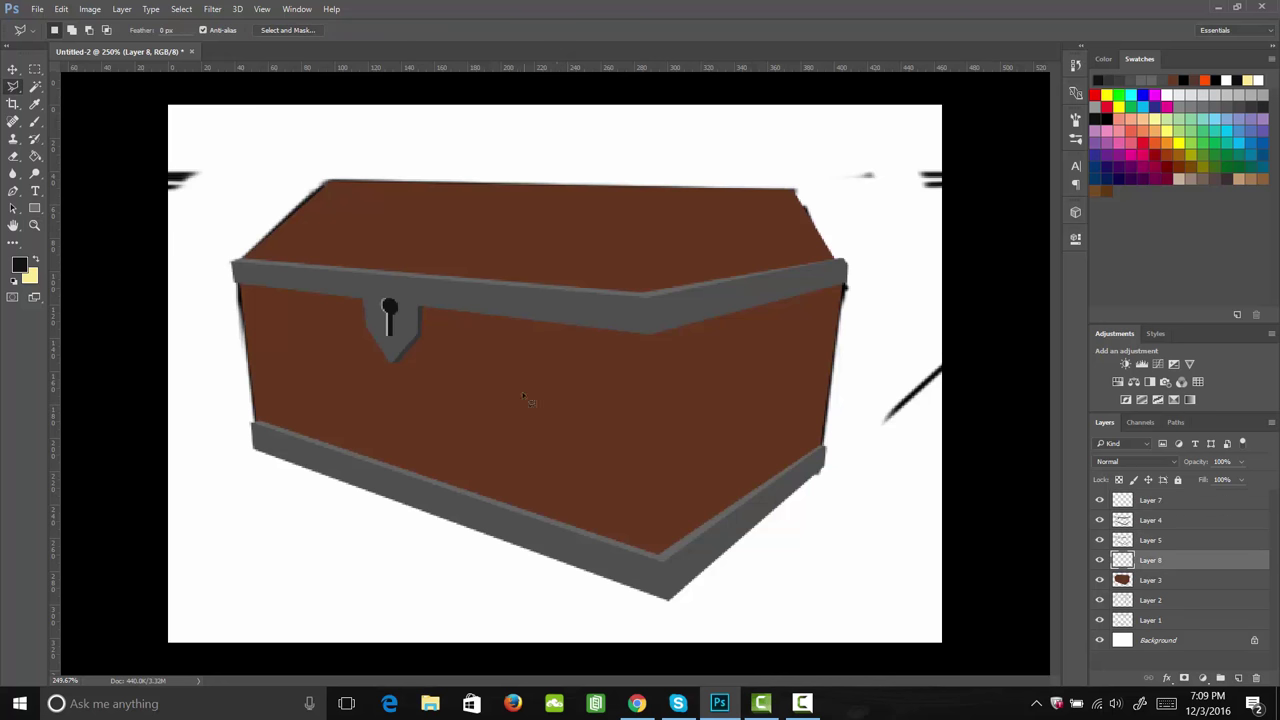
pyautogui.click(556, 523)
pyautogui.click(650, 186)
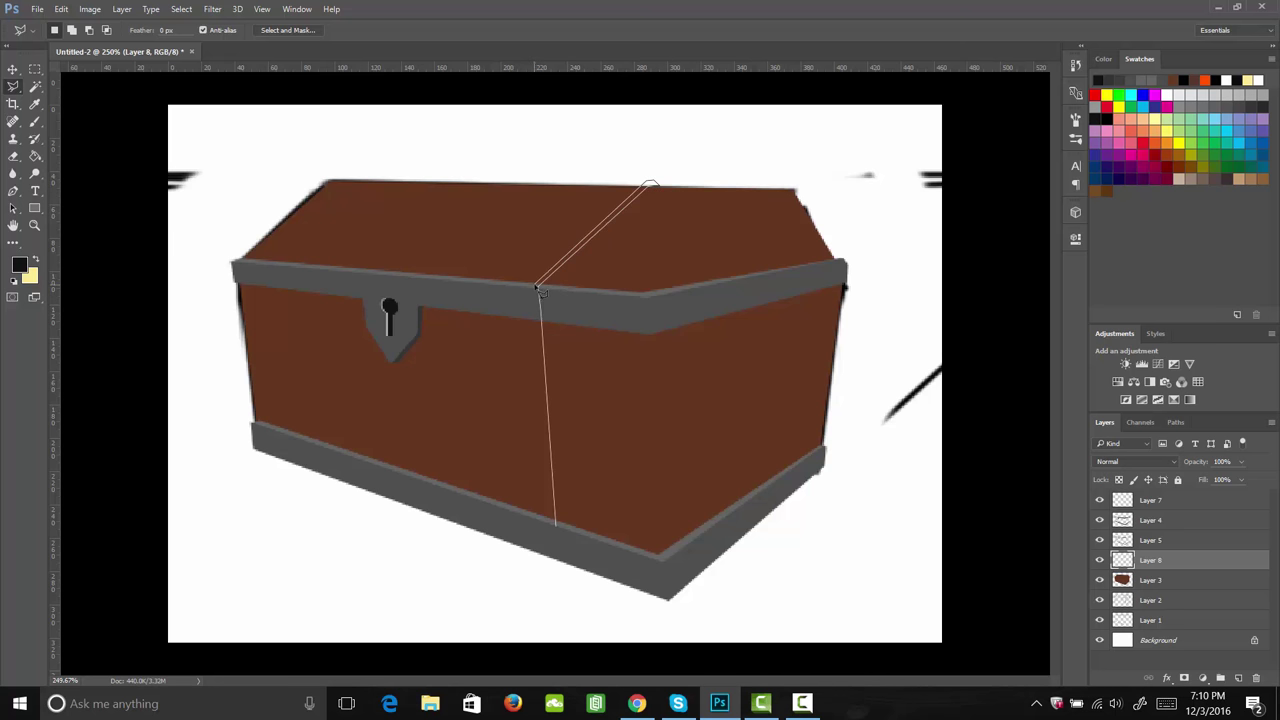
pyautogui.click(536, 288)
pyautogui.doubleClick(554, 527)
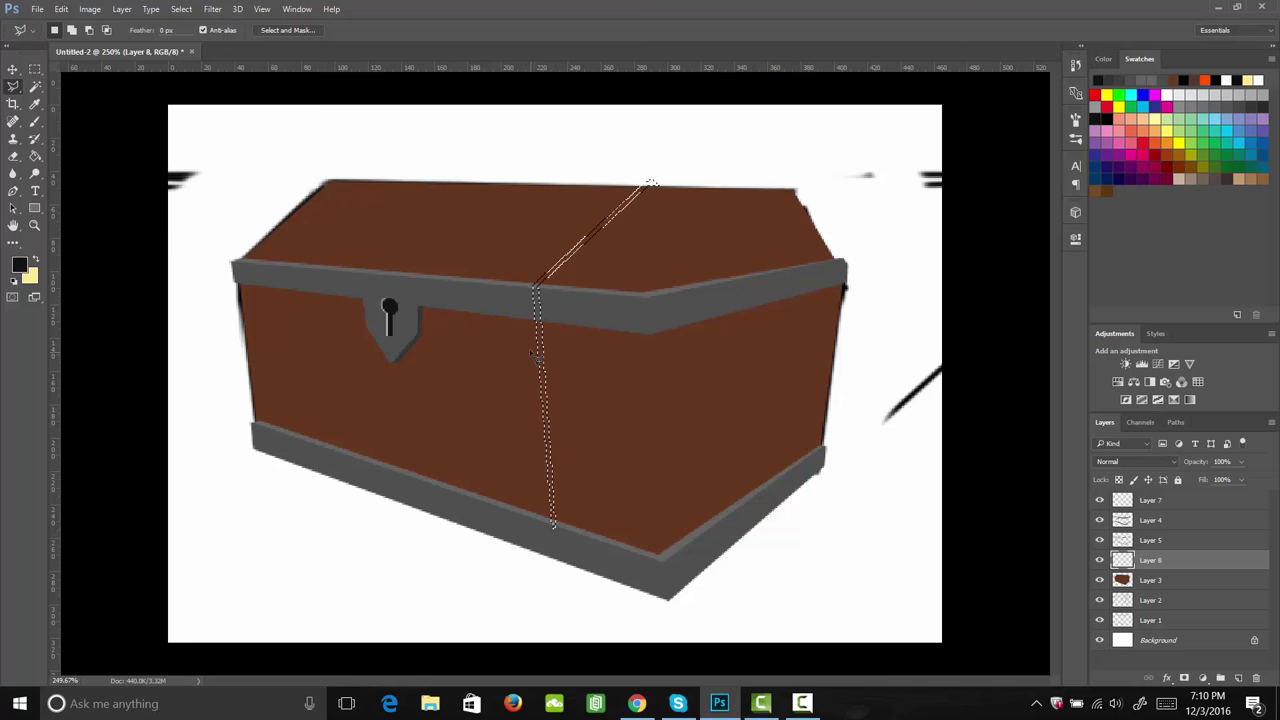
# Step: Fill the strap outline with grey sampled from the chest rim
pyautogui.press('i')
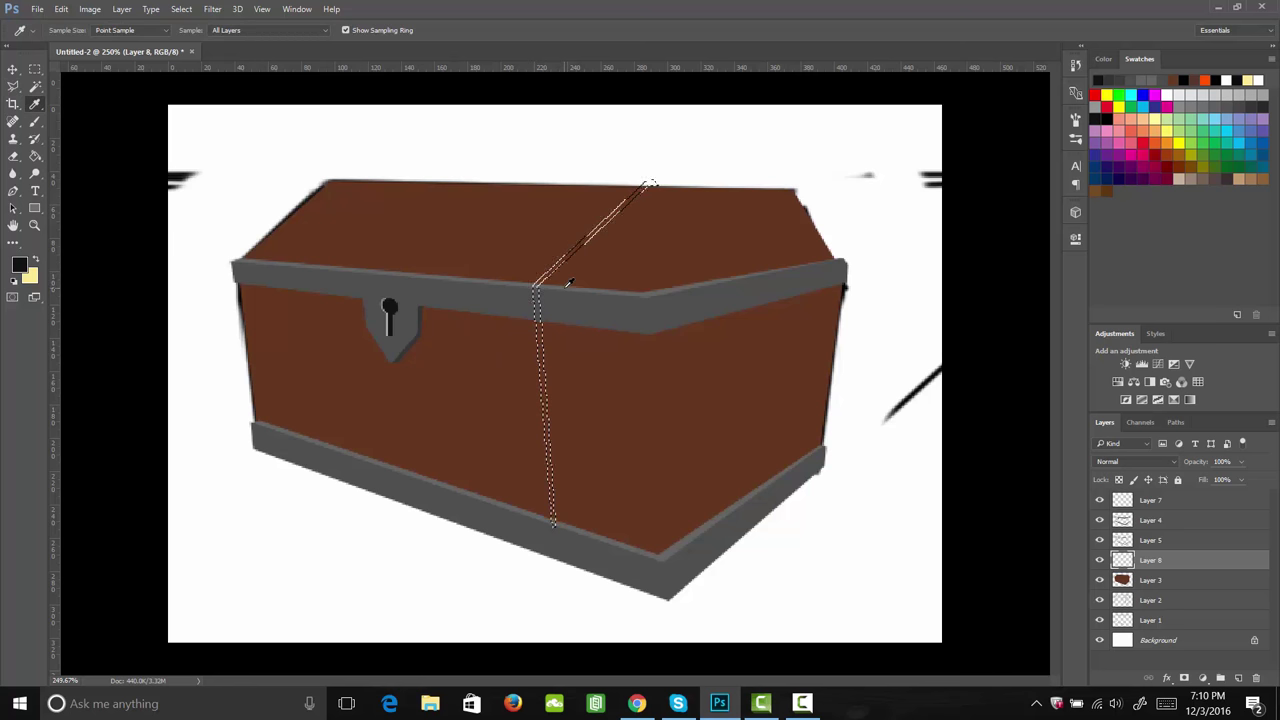
pyautogui.click(567, 285)
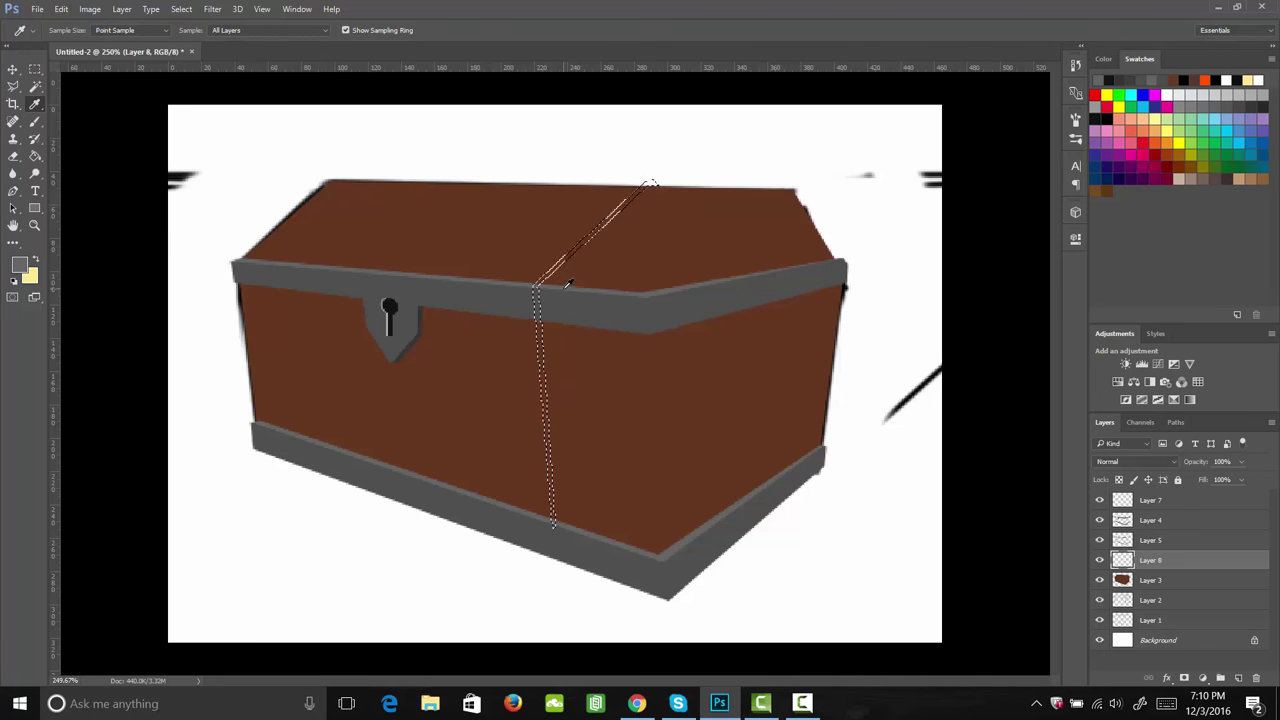
pyautogui.press('g')
pyautogui.click(547, 388)
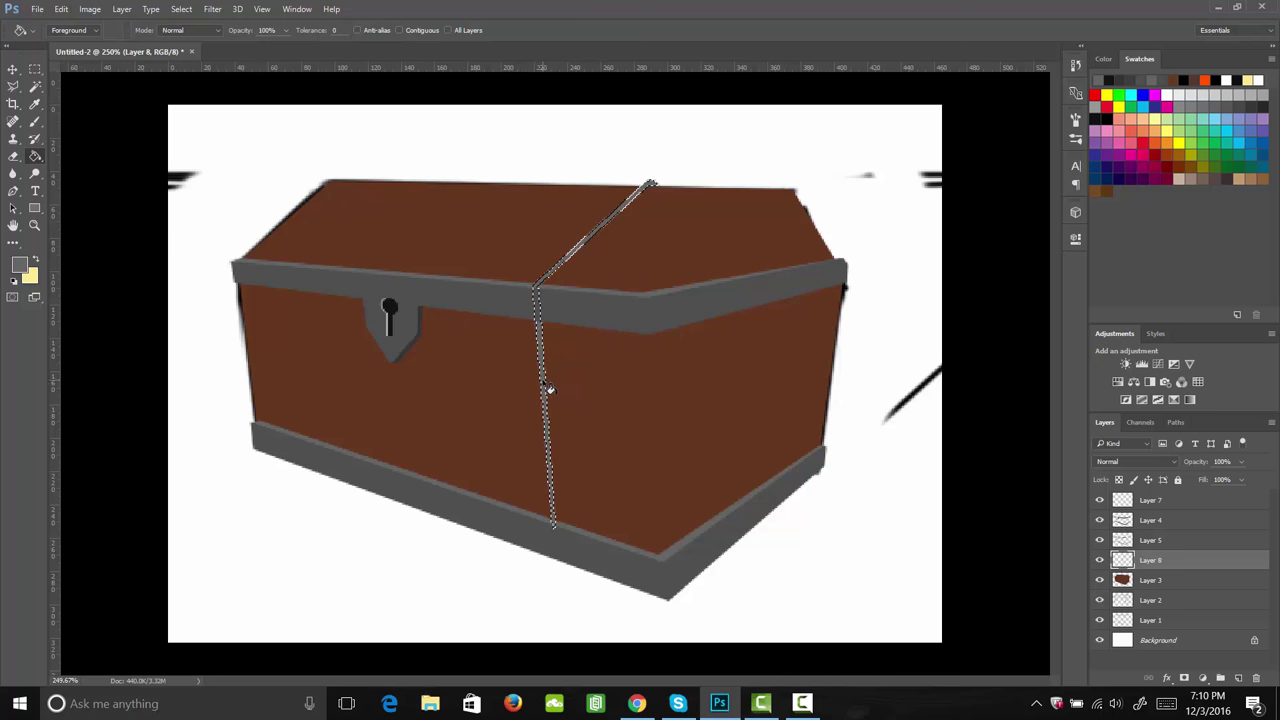
pyautogui.press('m')
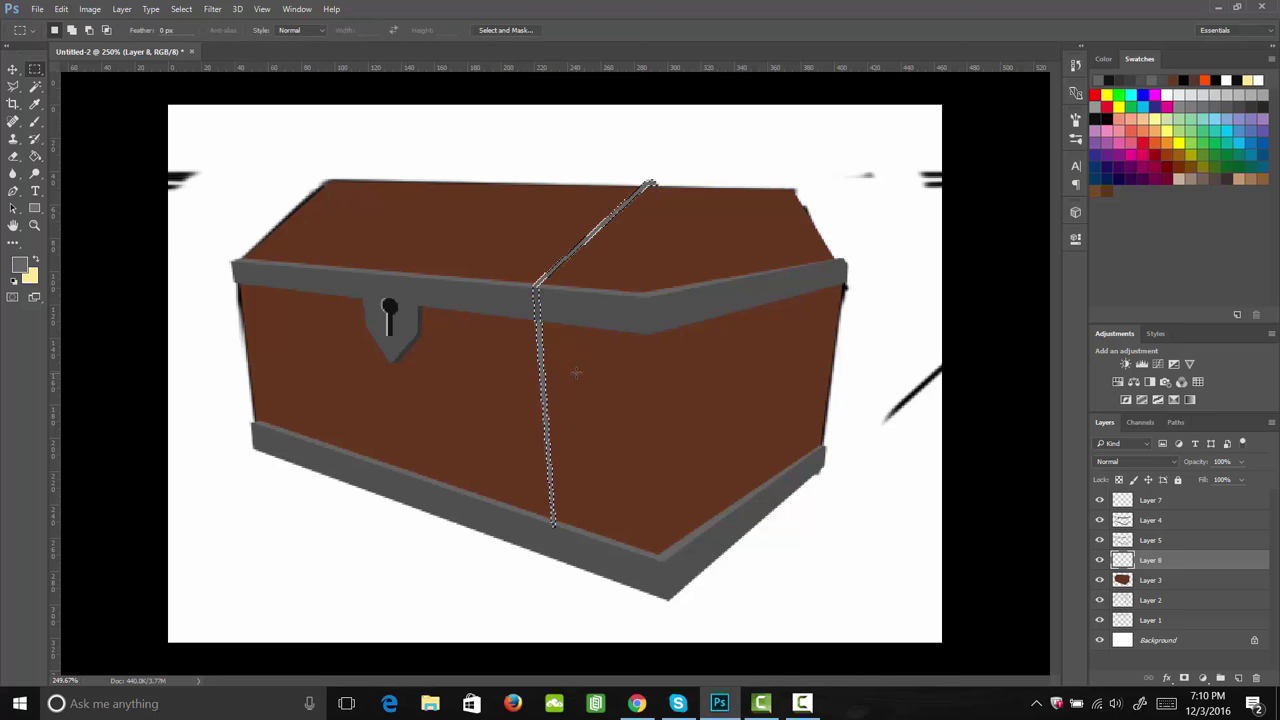
pyautogui.click(578, 375)
# Step: Duplicate the strap onto the chest's left side and resize it to fit
pyautogui.moveTo(740, 607); pyautogui.dragTo(507, 153)
pyautogui.press('ctrl')
pyautogui.moveTo(585, 402); pyautogui.dragTo(320, 375)
pyautogui.press('ctrl')
pyautogui.hotkey('ctrl', 't')
pyautogui.moveTo(300, 165); pyautogui.dragTo(348, 225)
pyautogui.moveTo(368, 377); pyautogui.dragTo(361, 341)
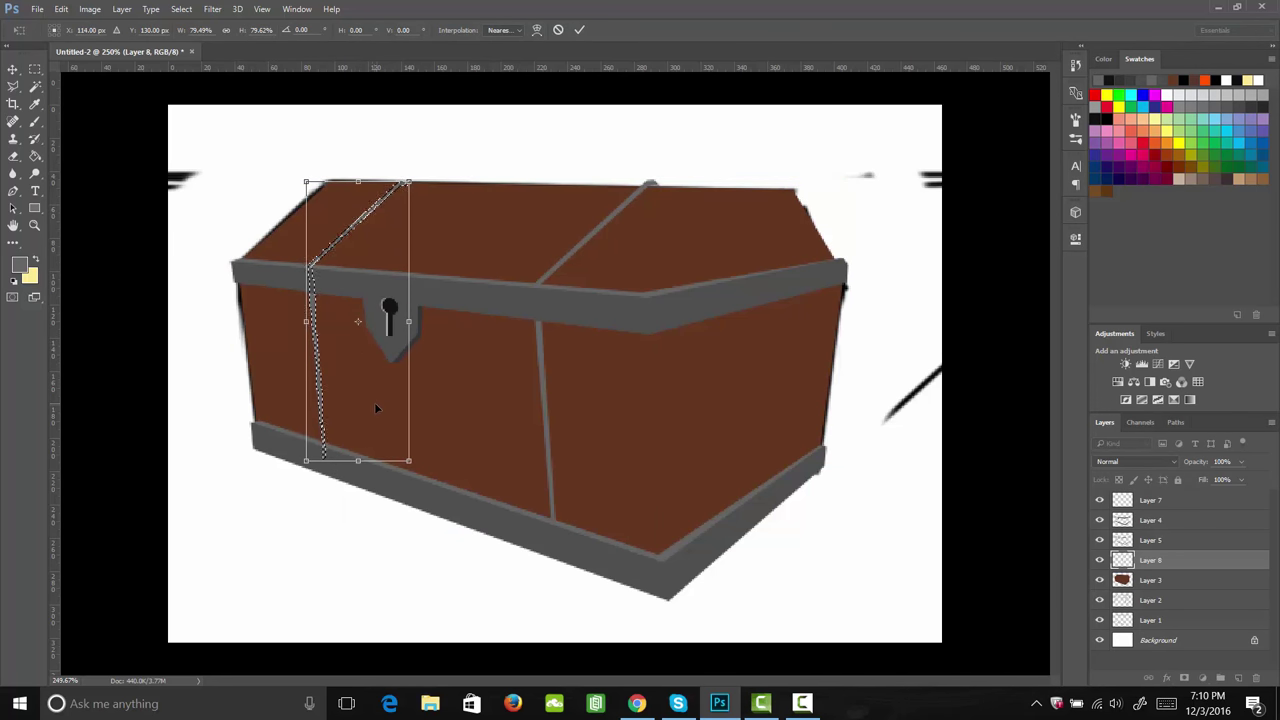
pyautogui.press('Return')
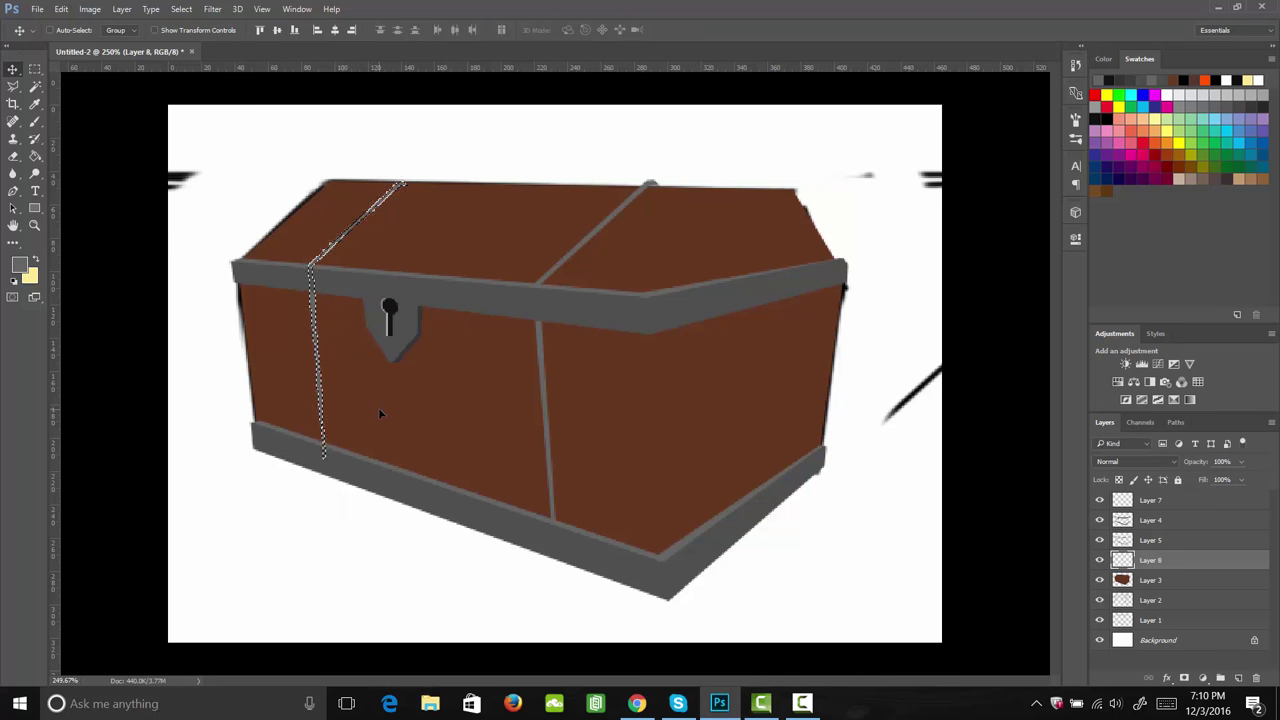
# Step: Nudge the copied strap into position, deselect, and add a new empty layer
pyautogui.press('Right')
pyautogui.press('Right')
pyautogui.press('Right')
pyautogui.press('Right')
pyautogui.press('Right')
pyautogui.press('Right')
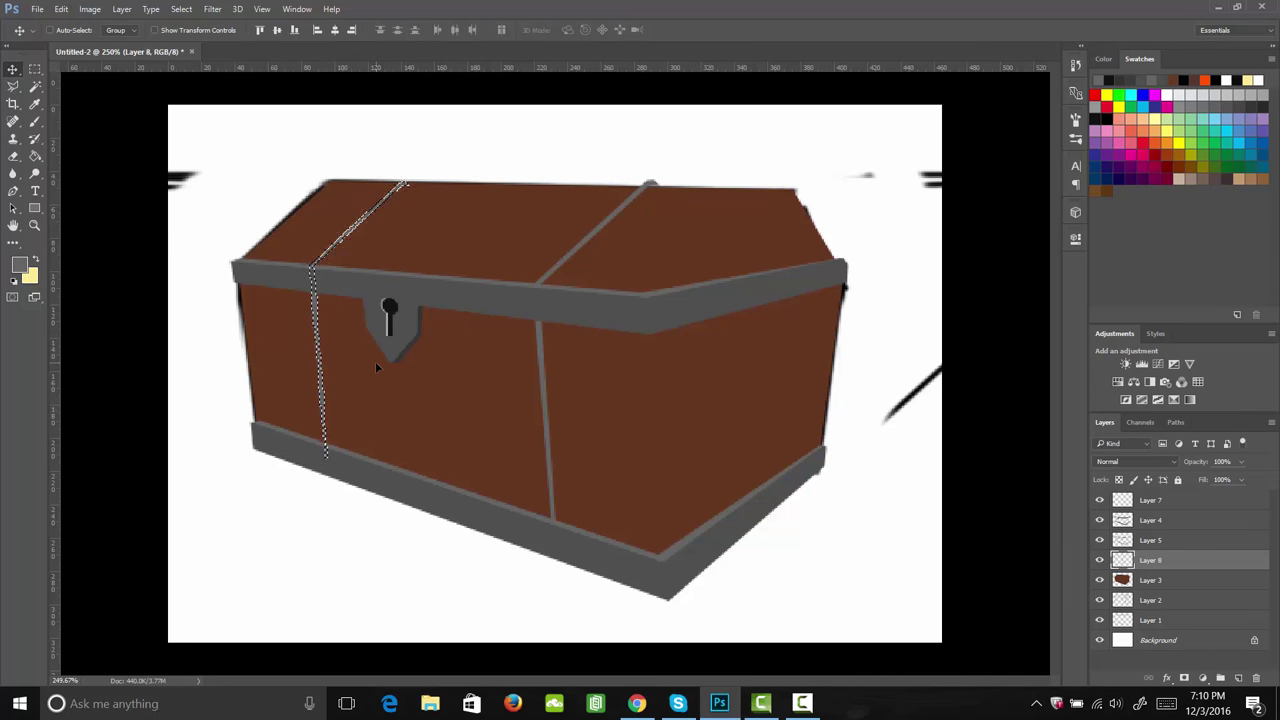
pyautogui.press('Left')
pyautogui.press('Up')
pyautogui.press('Left')
pyautogui.press('Down')
pyautogui.press('Left')
pyautogui.press('Left')
pyautogui.press('Left')
pyautogui.press('Left')
pyautogui.press('Up')
pyautogui.press('m')
pyautogui.hotkey('ctrl', 'd')
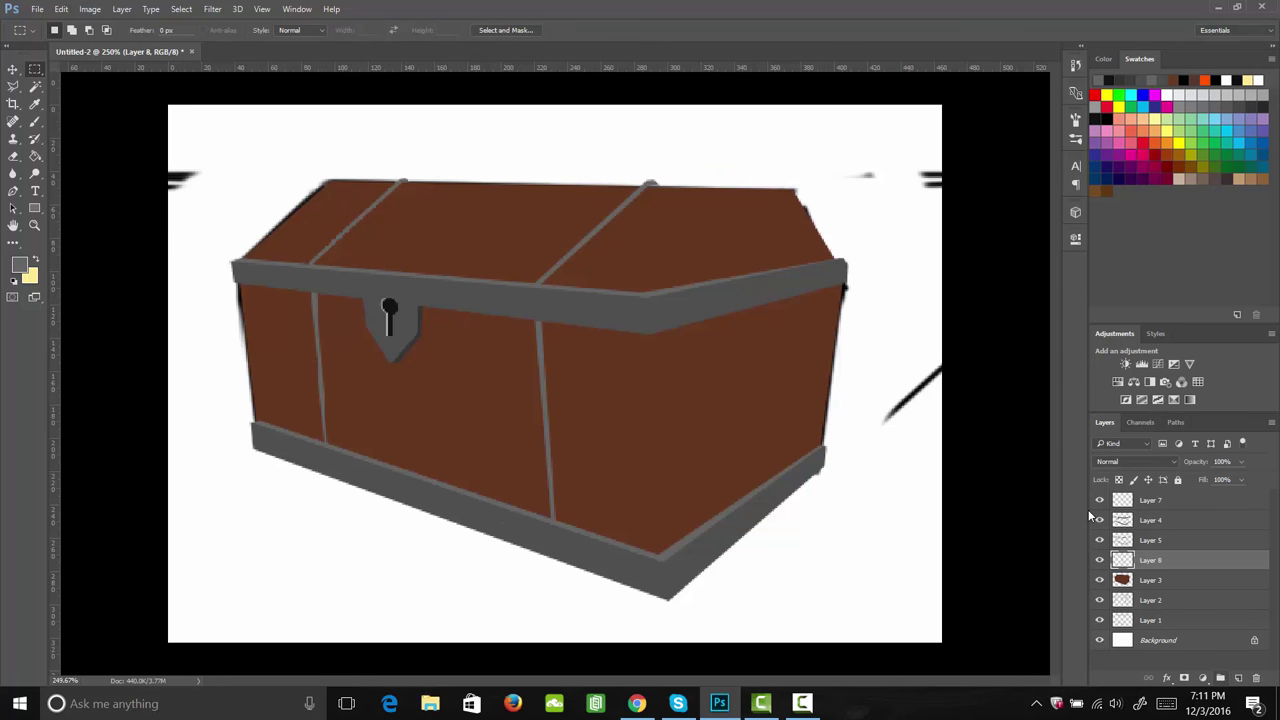
pyautogui.click(1238, 678)
# Step: Move the new layer below the thin straps and outline a wide left strap up over the lid
pyautogui.moveTo(1150, 560); pyautogui.dragTo(1150, 592)
pyautogui.press('l')
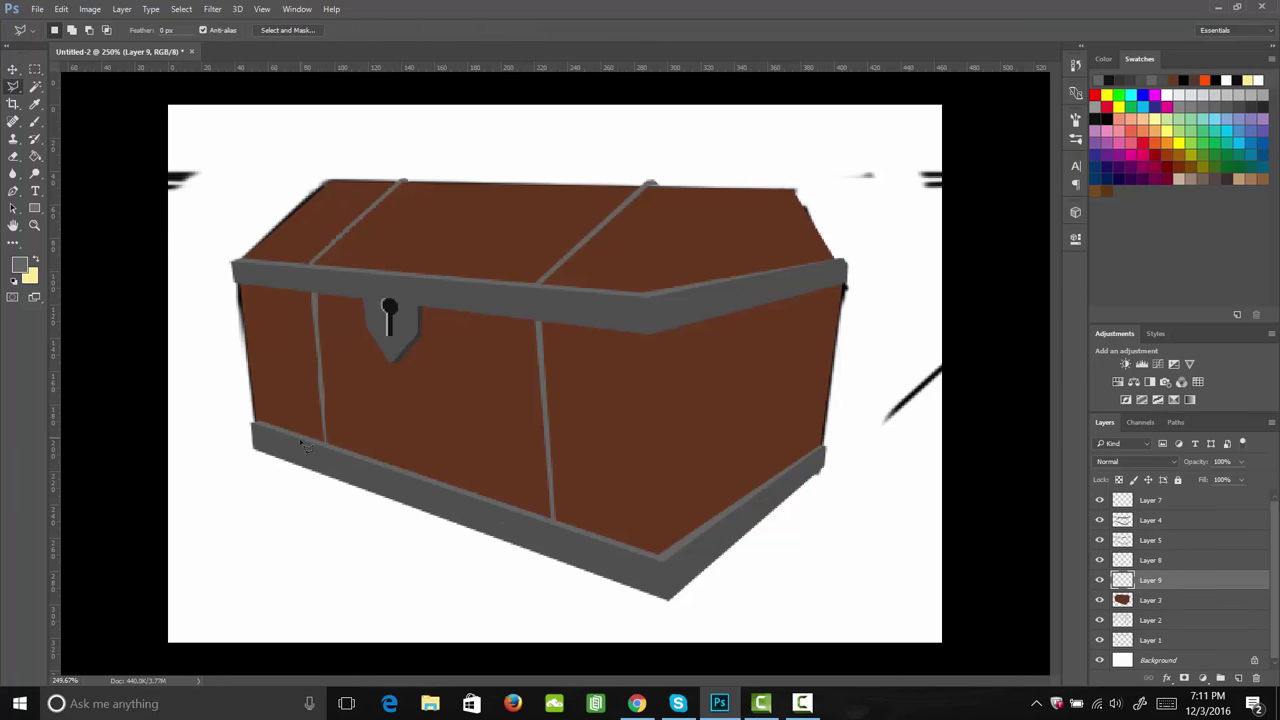
pyautogui.click(300, 434)
pyautogui.click(285, 266)
pyautogui.click(378, 180)
pyautogui.click(402, 181)
pyautogui.click(311, 268)
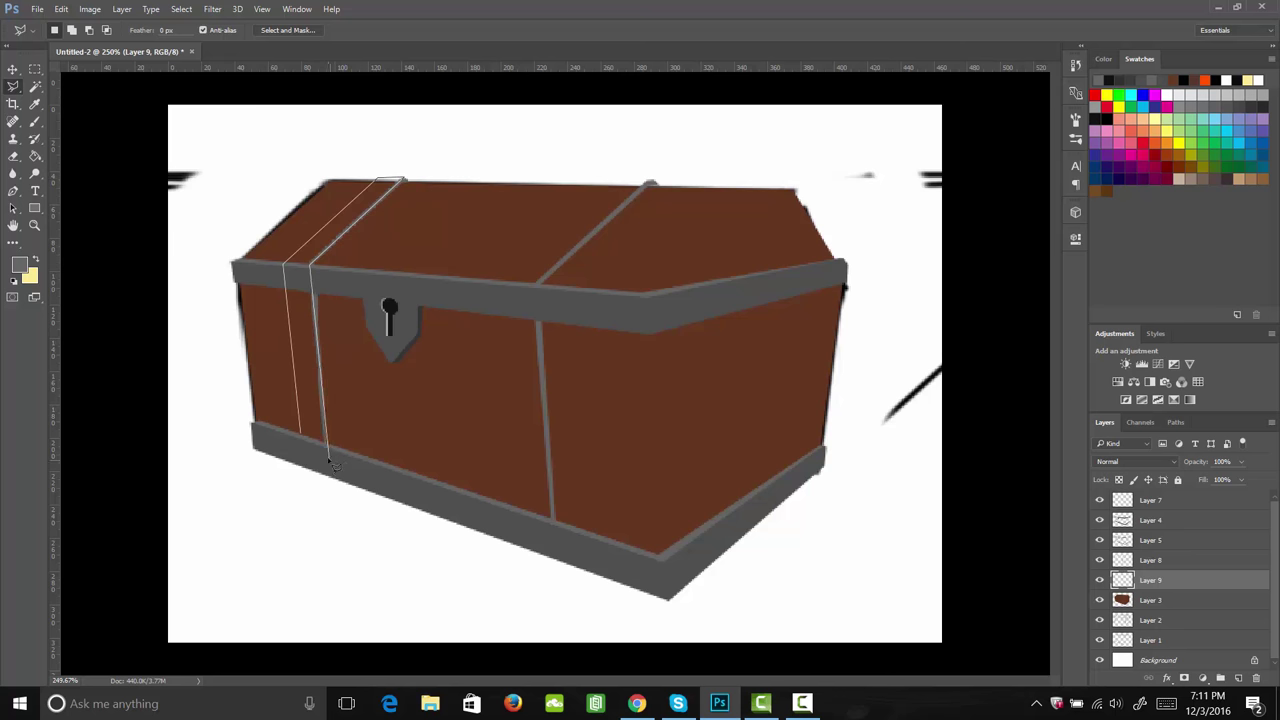
pyautogui.click(303, 438)
# Step: Fill the wide left strap with grey sampled from the keyhole plate
pyautogui.press('g')
pyautogui.press('alt')
pyautogui.keyDown('alt'); pyautogui.click(388, 312); pyautogui.keyUp('alt')
pyautogui.click(303, 349)
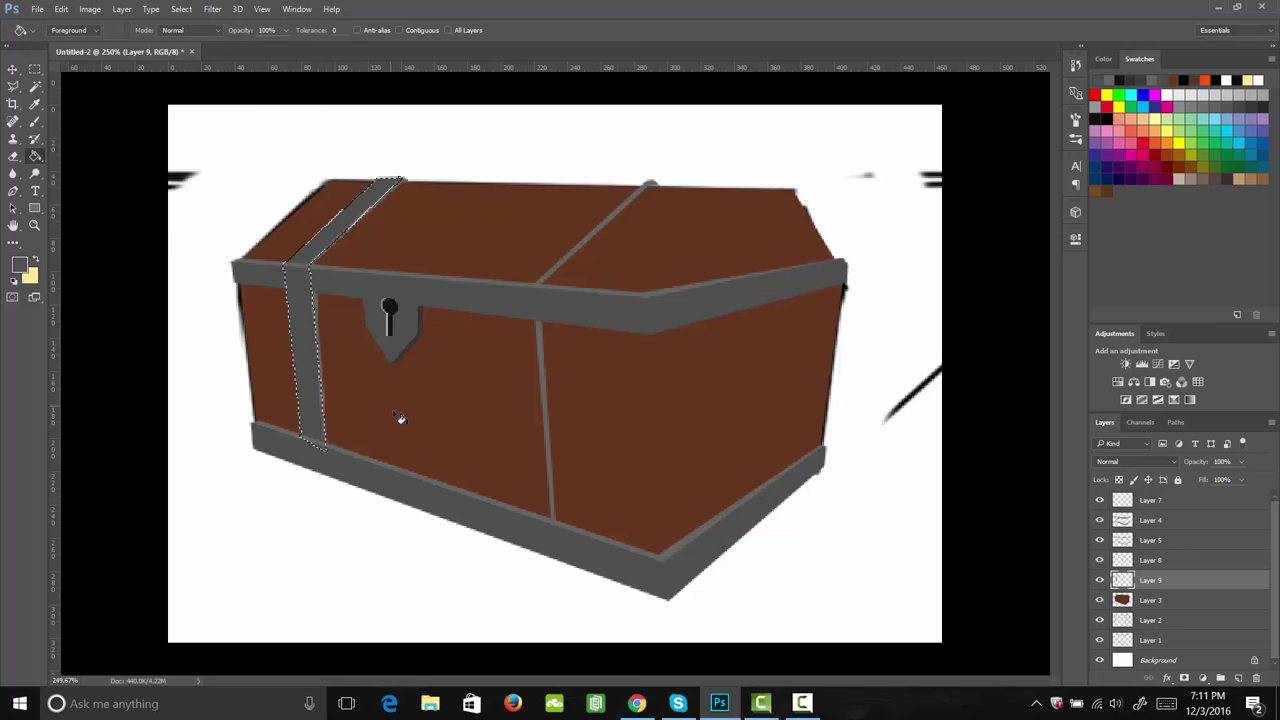
pyautogui.press('m')
pyautogui.hotkey('ctrl', 'd')
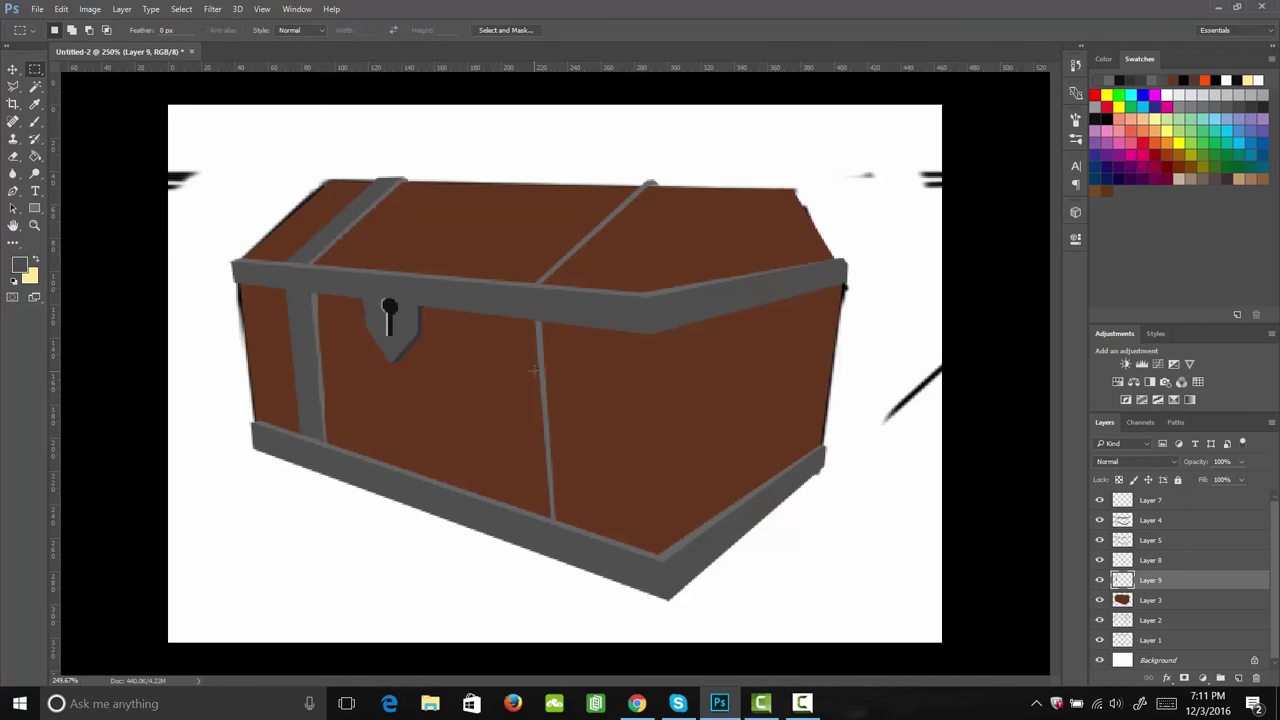
# Step: Outline a wide middle strap from the chest bottom up across the lid
pyautogui.press('l')
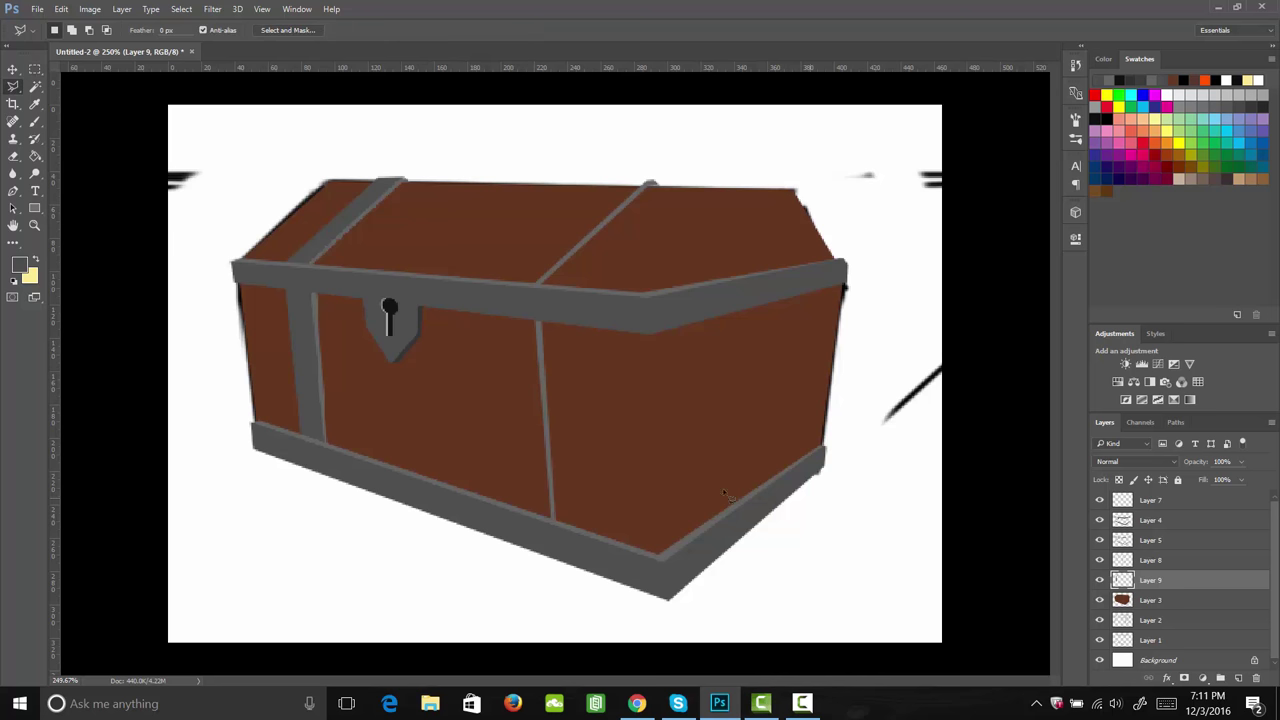
pyautogui.click(528, 520)
pyautogui.click(502, 287)
pyautogui.click(620, 181)
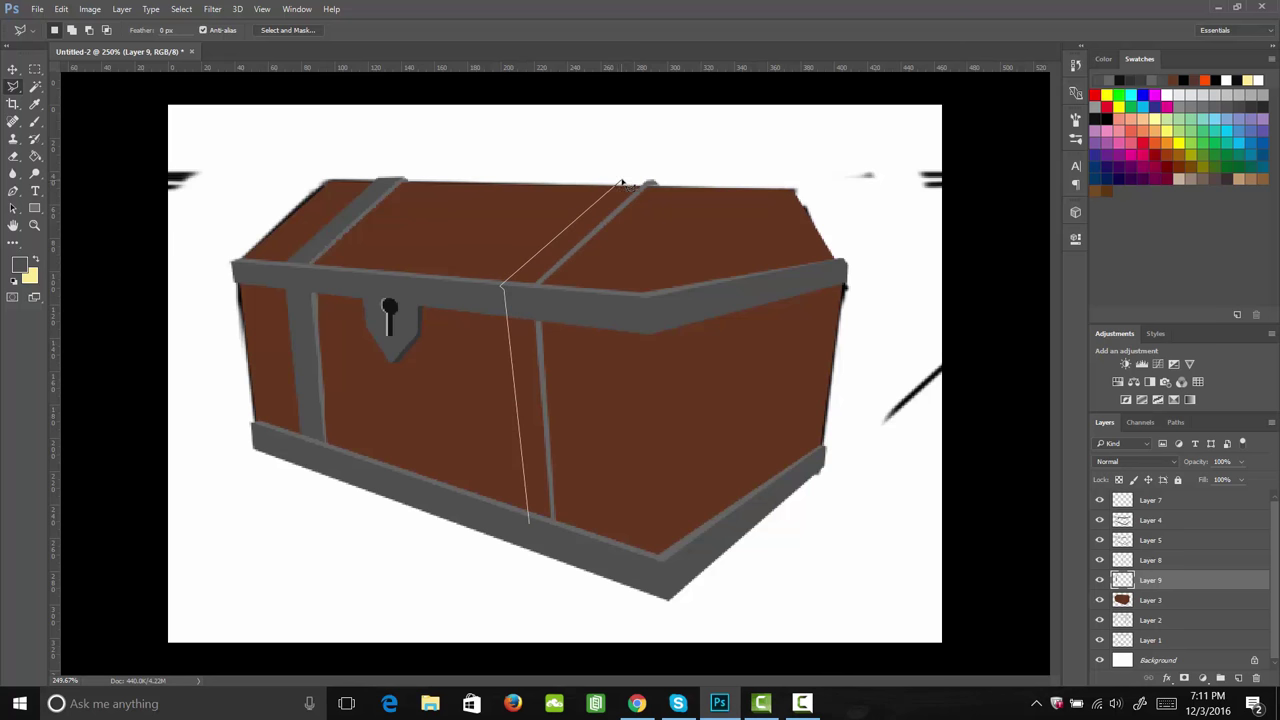
pyautogui.click(652, 183)
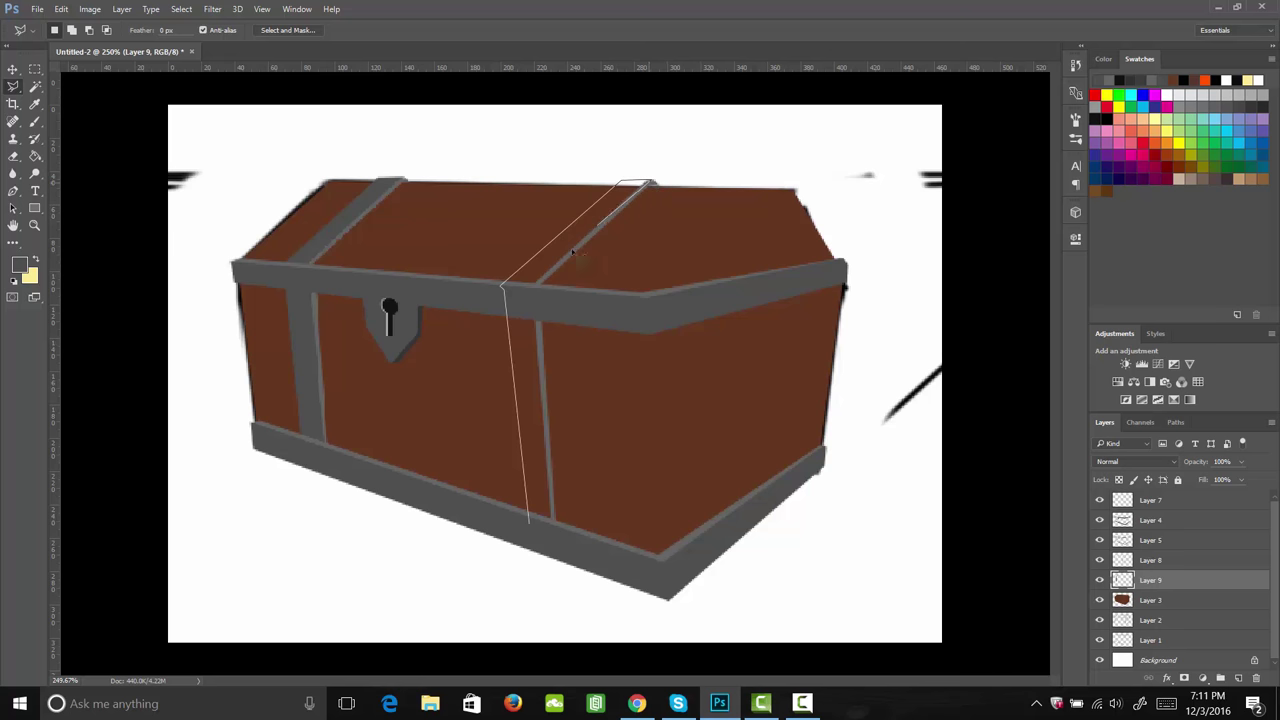
pyautogui.click(538, 287)
pyautogui.click(553, 521)
pyautogui.click(537, 529)
# Step: Fill the middle strap with grey and check the wide straps' visibility
pyautogui.press('g')
pyautogui.click(543, 508)
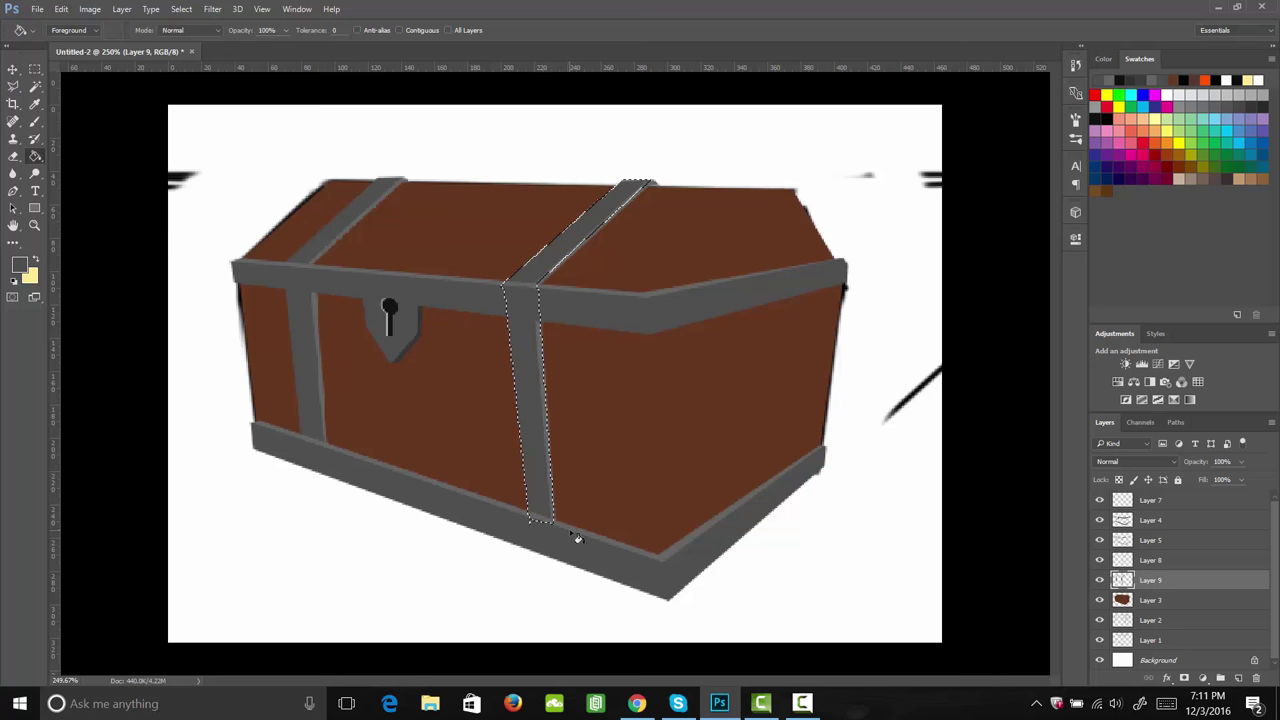
pyautogui.press('m')
pyautogui.hotkey('ctrl', 'd')
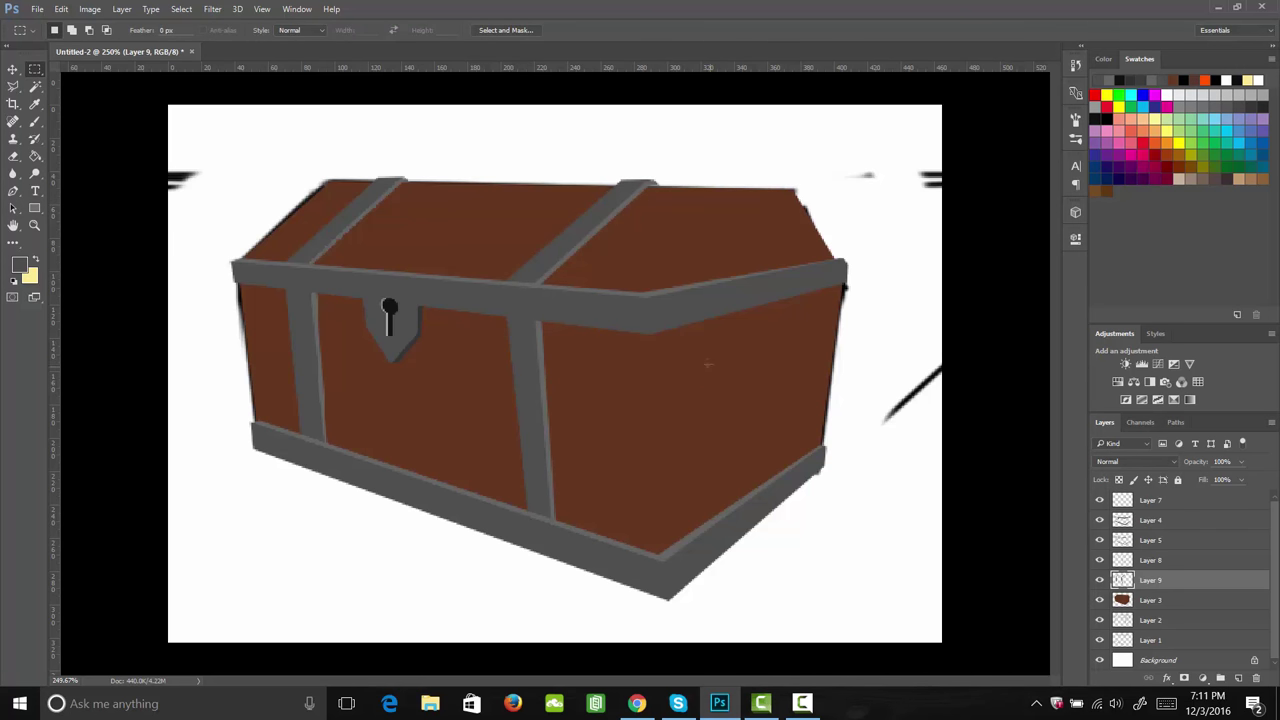
pyautogui.click(1100, 580)
pyautogui.click(1100, 580)
# Step: Merge Layers 8 and 9 into a single strap layer
pyautogui.keyDown('ctrl'); pyautogui.click(1149, 562); pyautogui.keyUp('ctrl')
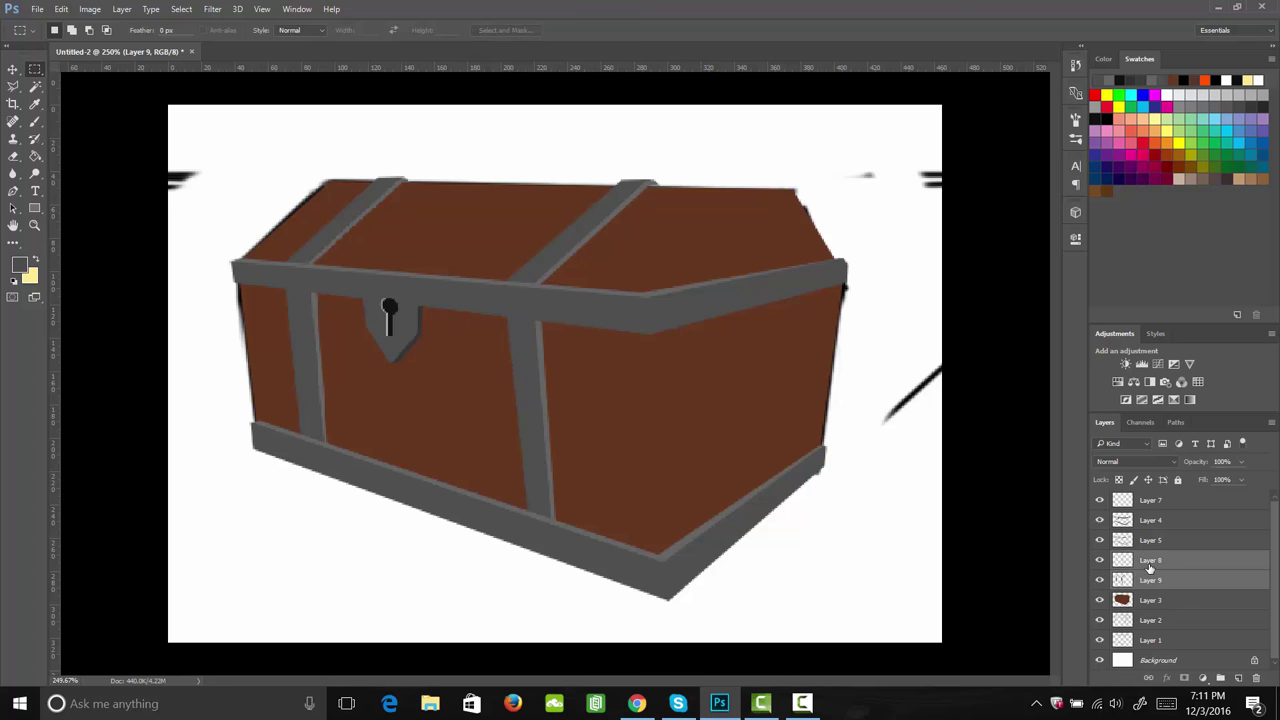
pyautogui.click(1100, 560)
pyautogui.click(1100, 560)
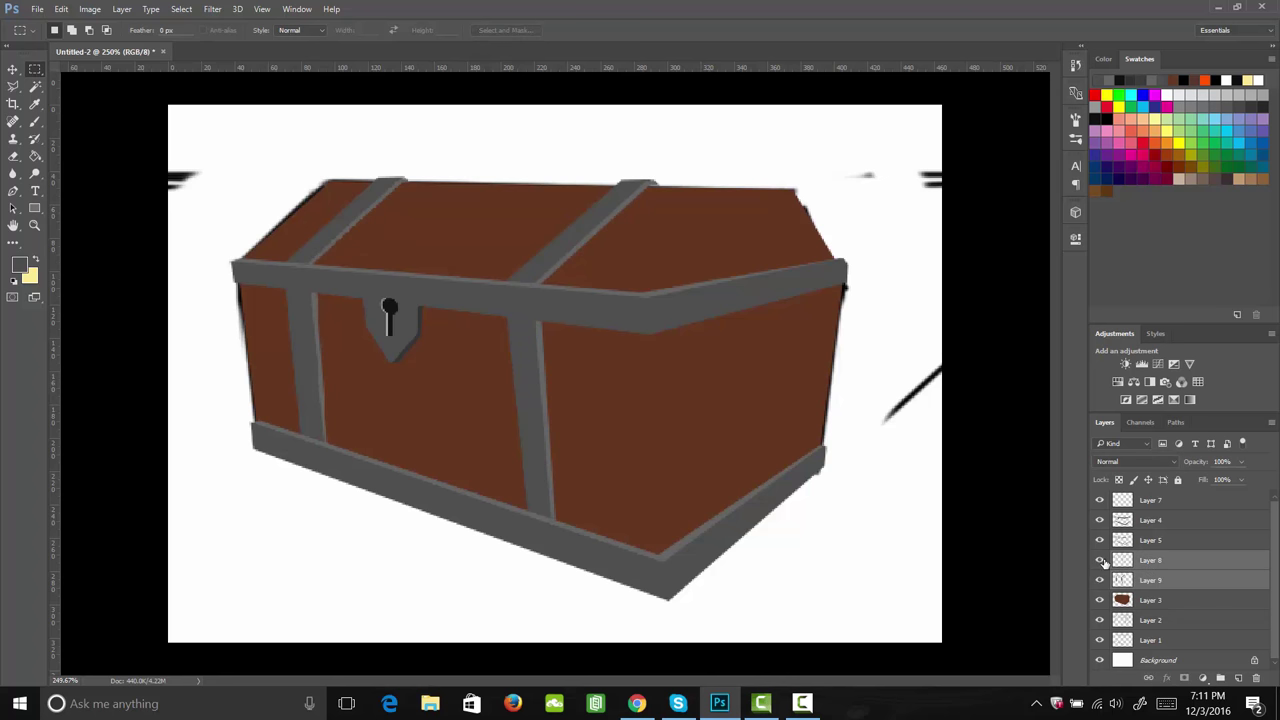
pyautogui.rightClick(1175, 562)
pyautogui.click(888, 557)
pyautogui.click(1100, 560)
pyautogui.click(1100, 560)
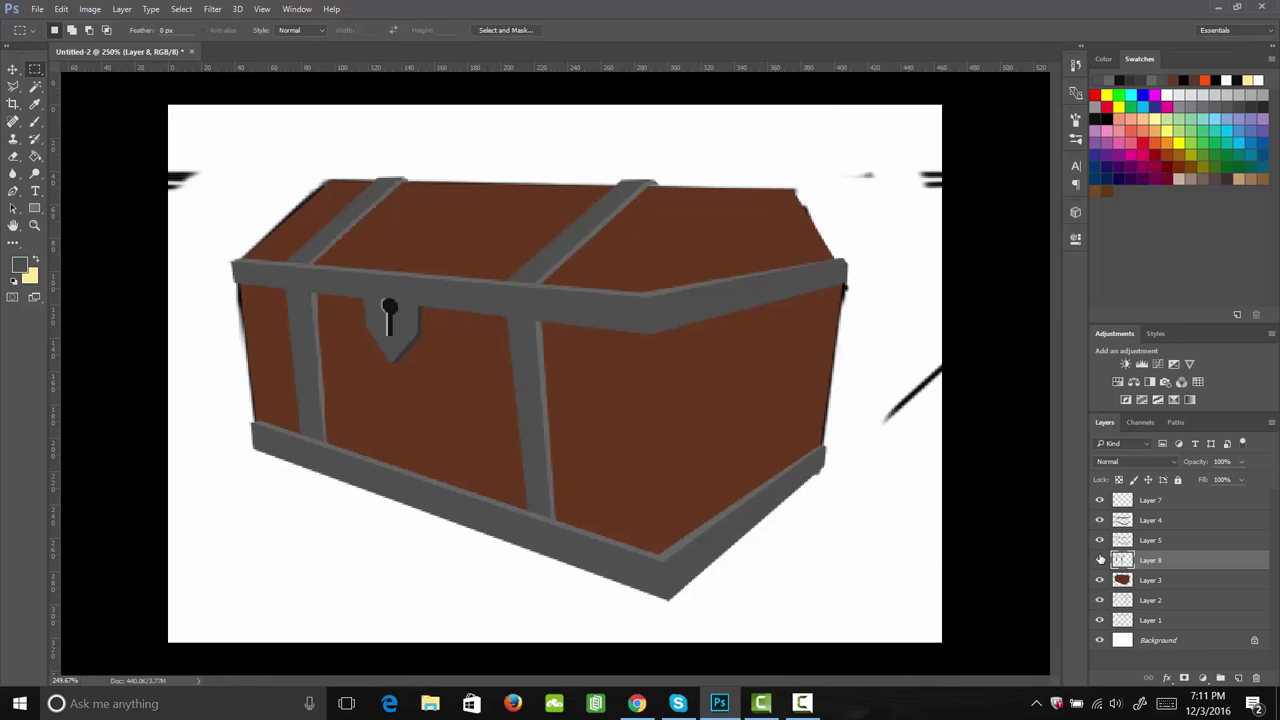
# Step: Merge Layer 4's rim bands into Layer 7
pyautogui.click(1100, 520)
pyautogui.click(1100, 520)
pyautogui.click(1100, 520)
pyautogui.click(1100, 520)
pyautogui.click(1145, 522)
pyautogui.click(1100, 520)
pyautogui.click(1100, 520)
pyautogui.rightClick(1106, 516)
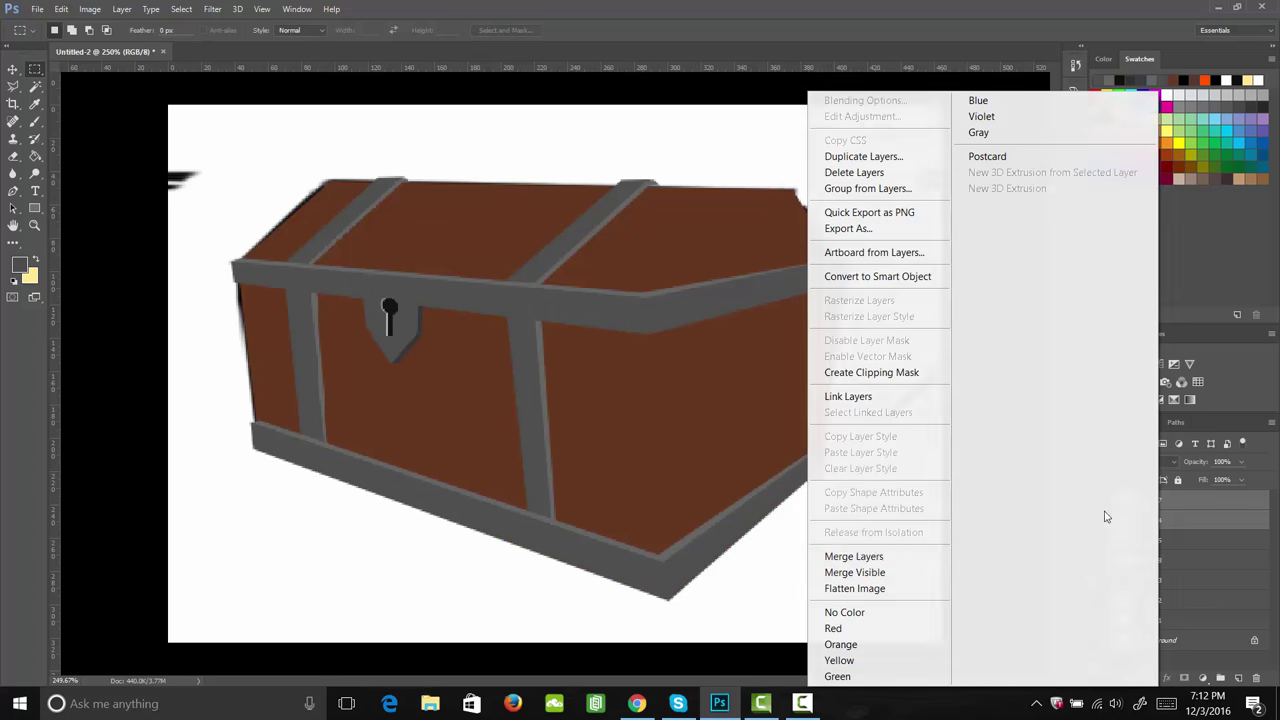
pyautogui.click(854, 556)
# Step: Merge Layer 5 into Layer 7 and load Layer 7's outline as a selection
pyautogui.click(1100, 500)
pyautogui.click(1100, 500)
pyautogui.click(1100, 540)
pyautogui.click(1100, 540)
pyautogui.keyDown('ctrl'); pyautogui.click(1147, 522); pyautogui.keyUp('ctrl')
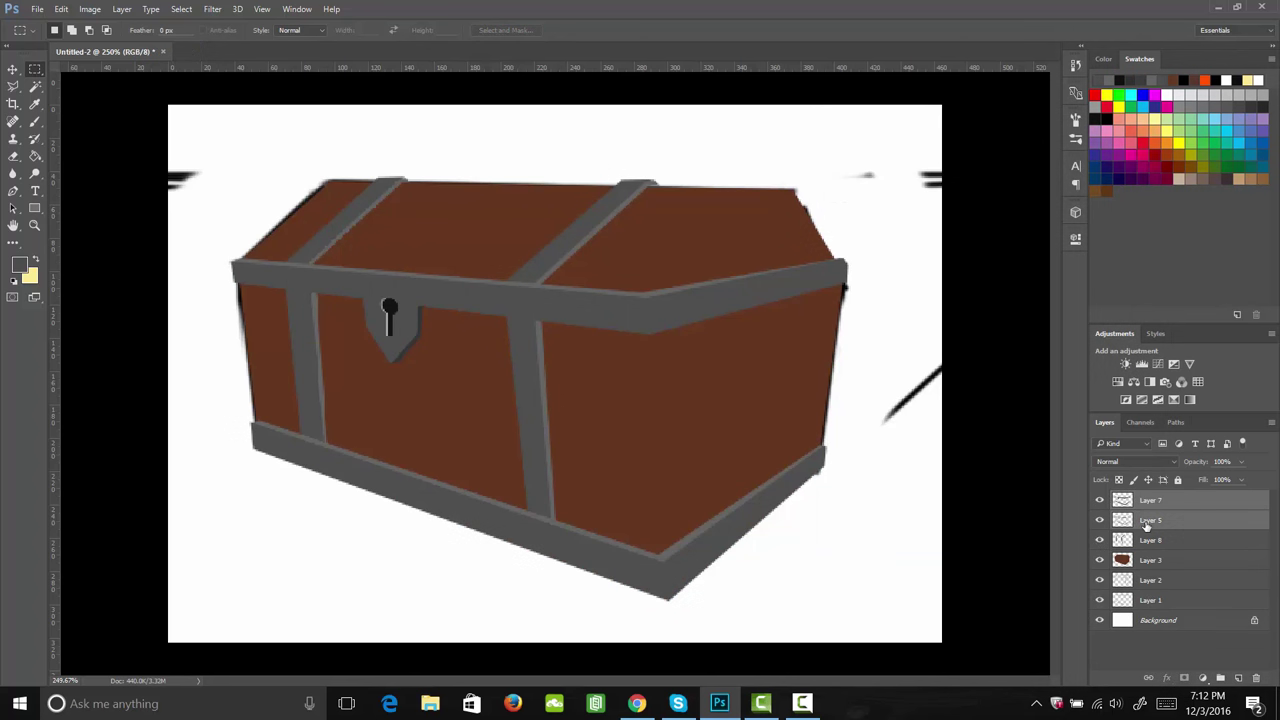
pyautogui.rightClick(1147, 522)
pyautogui.click(950, 556)
pyautogui.click(1099, 500)
pyautogui.click(1099, 501)
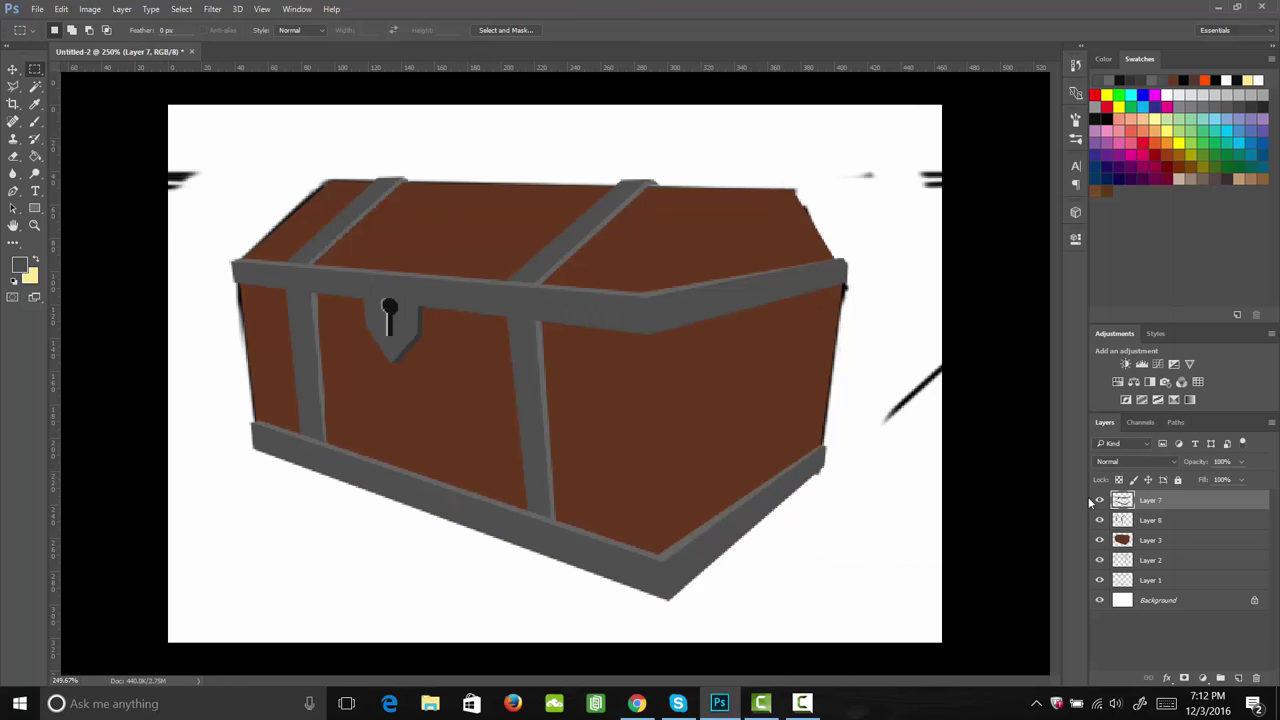
pyautogui.keyDown('ctrl'); pyautogui.click(1122, 502); pyautogui.keyUp('ctrl')
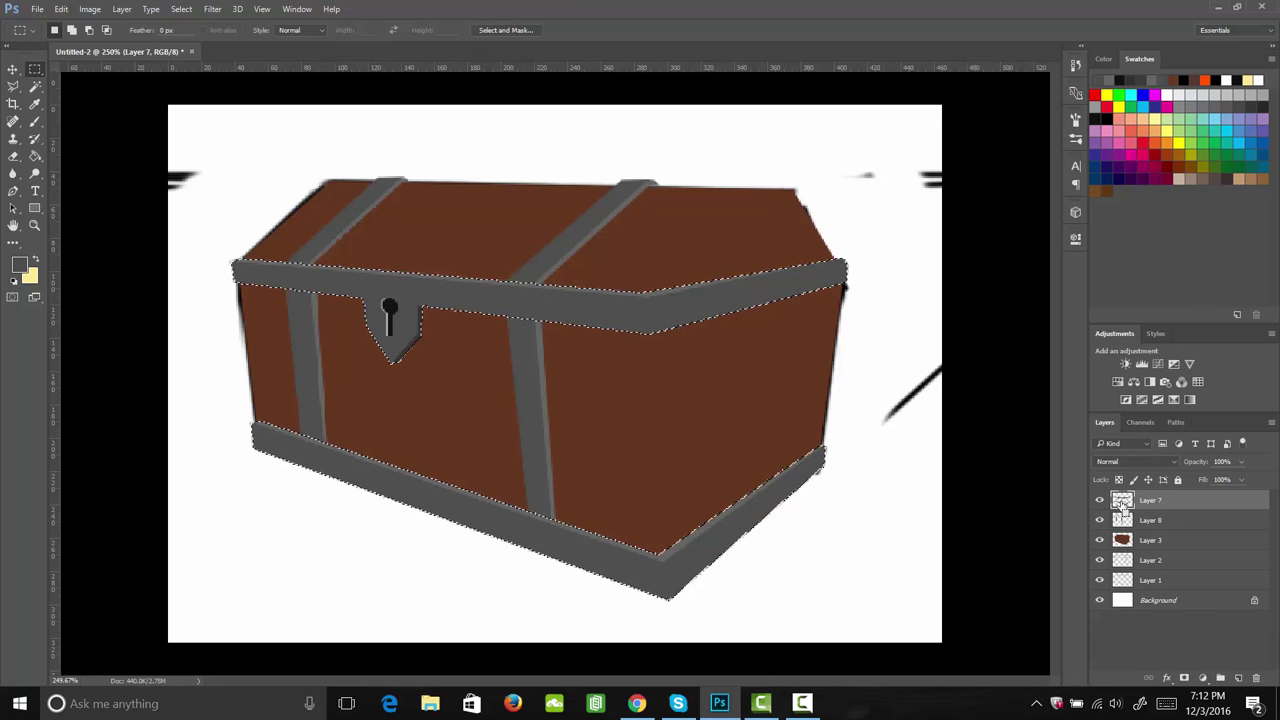
# Step: On a new layer, fill the rim and keyhole plate selection with black
pyautogui.keyDown('ctrl'); pyautogui.click(1238, 678); pyautogui.keyUp('ctrl')
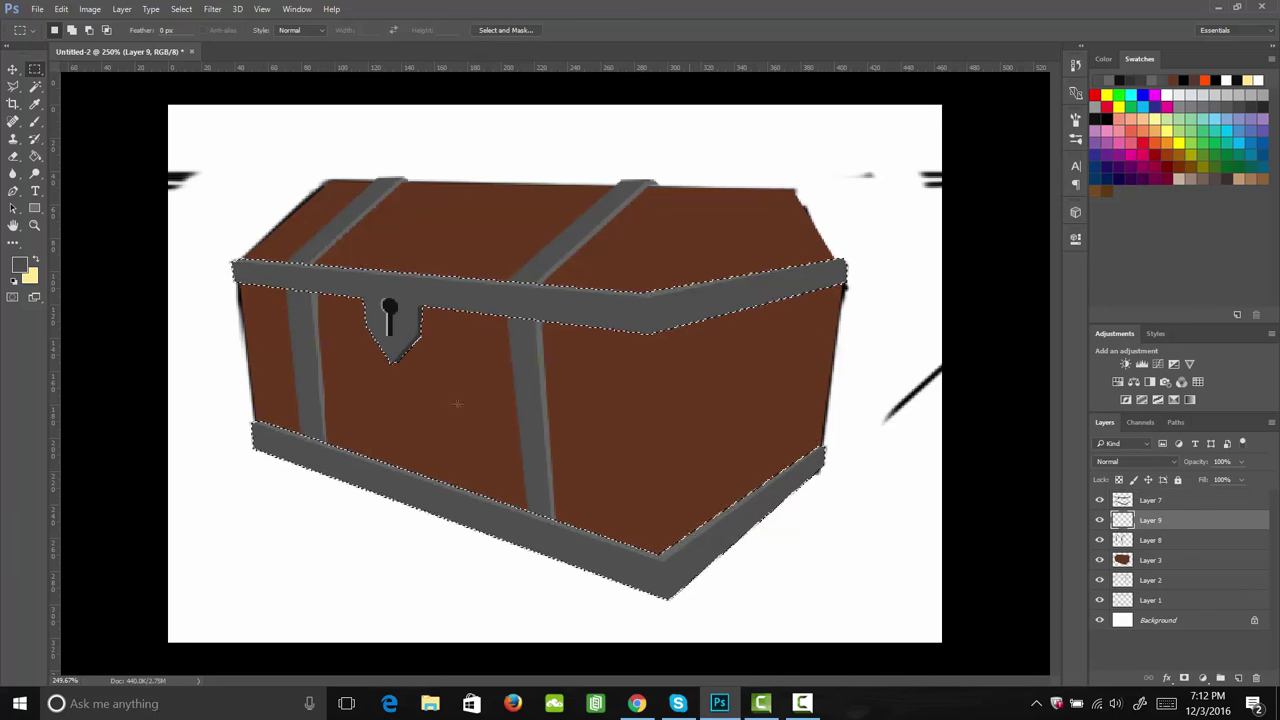
pyautogui.click(19, 263)
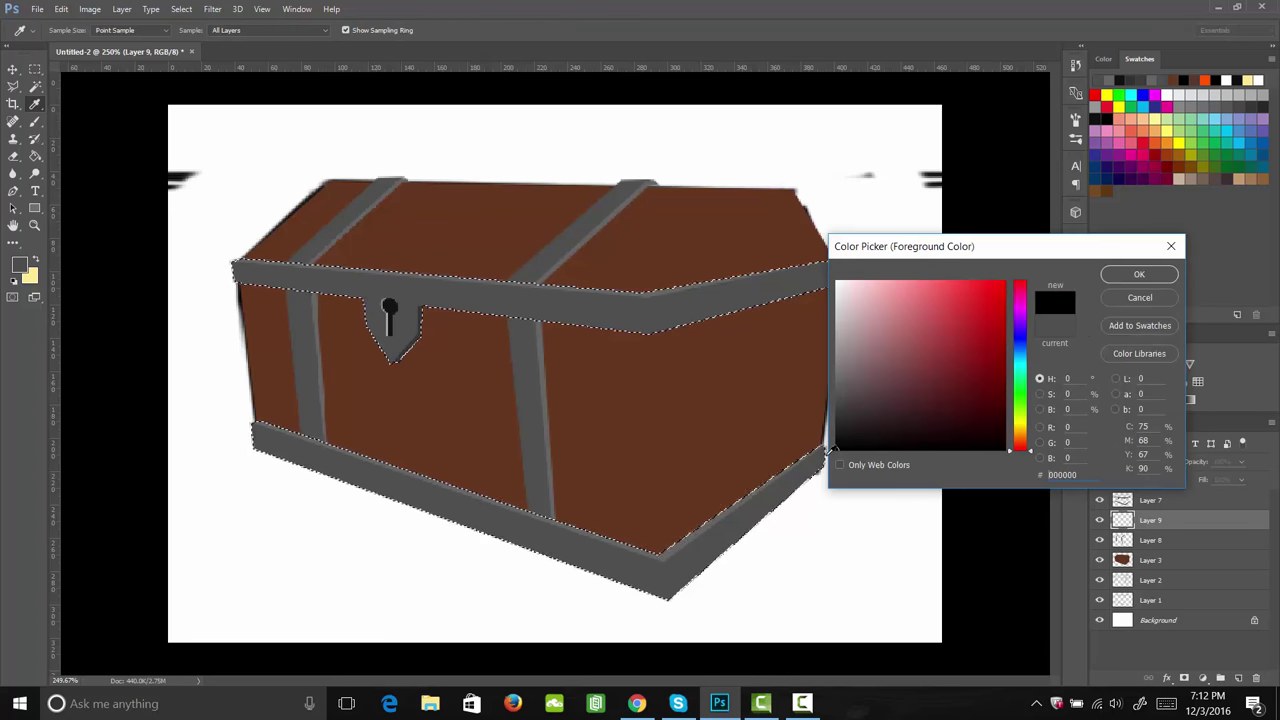
pyautogui.click(1130, 276)
pyautogui.press('g')
pyautogui.click(586, 363)
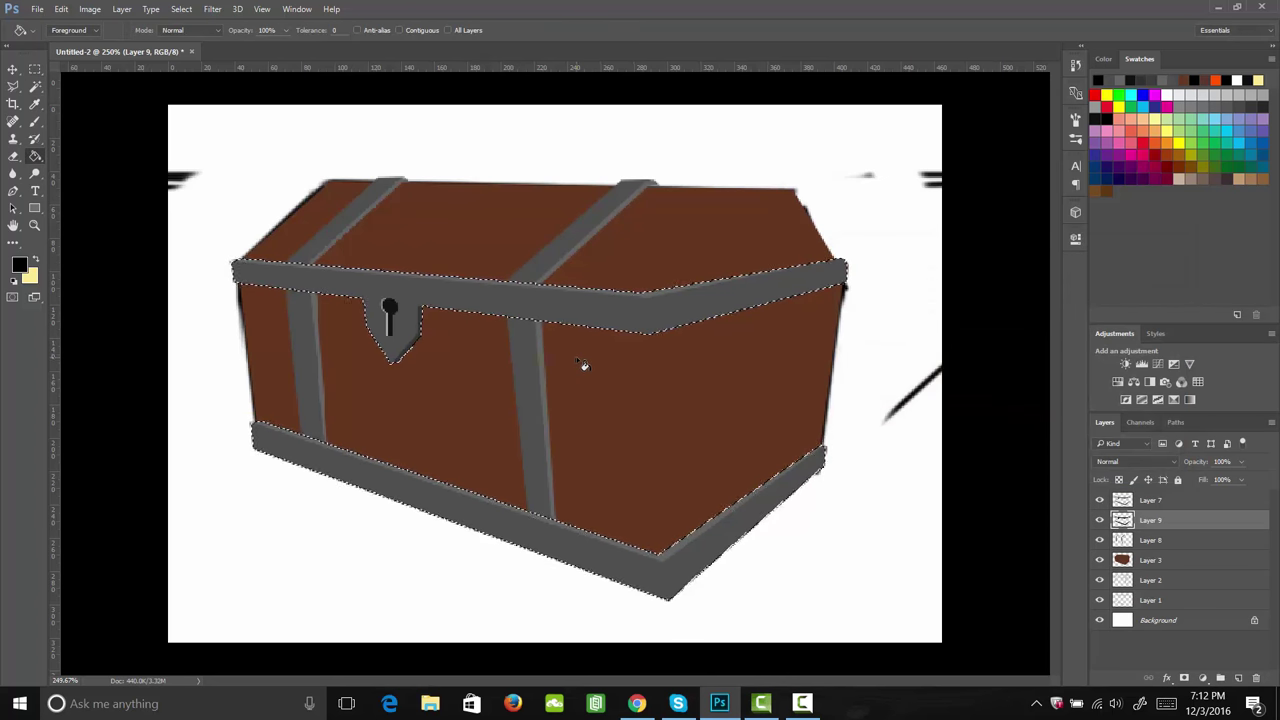
pyautogui.hotkey('ctrl', 'd')
# Step: Offset the black shadow downward and set its layer opacity to 43%
pyautogui.press('m')
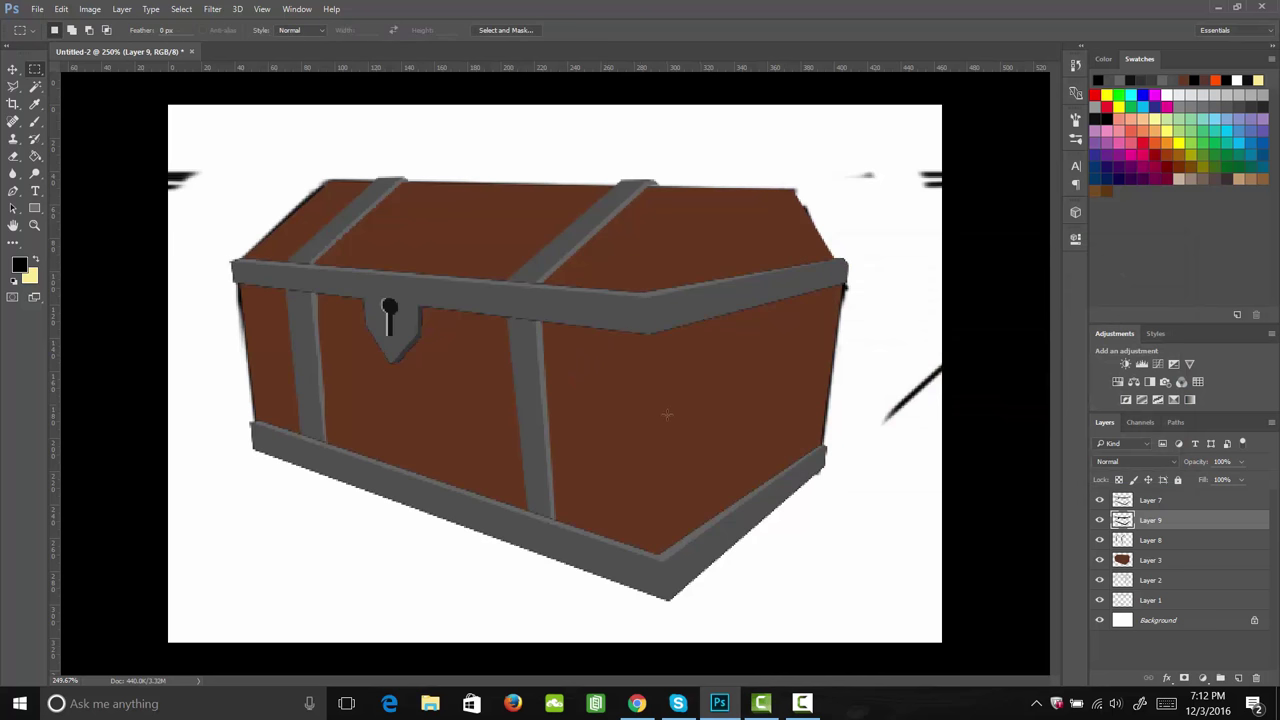
pyautogui.press('v')
pyautogui.press('Down')
pyautogui.press('Down')
pyautogui.press('Down')
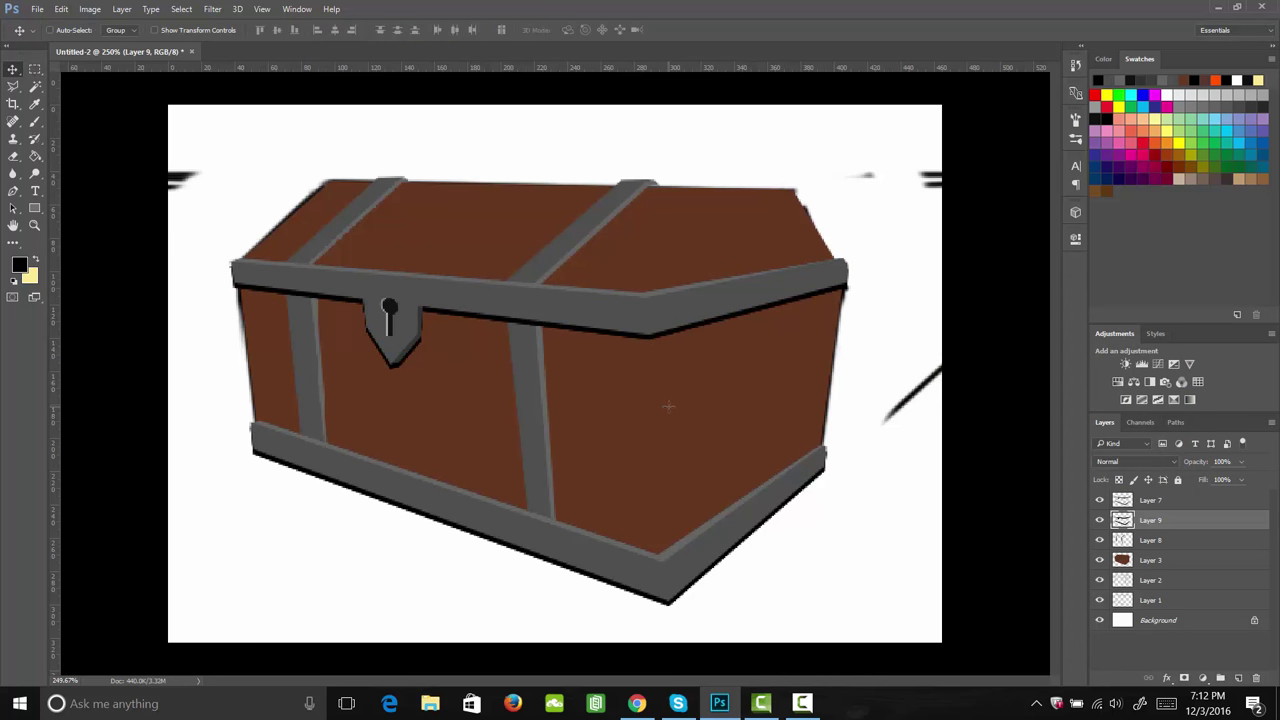
pyautogui.press('Down')
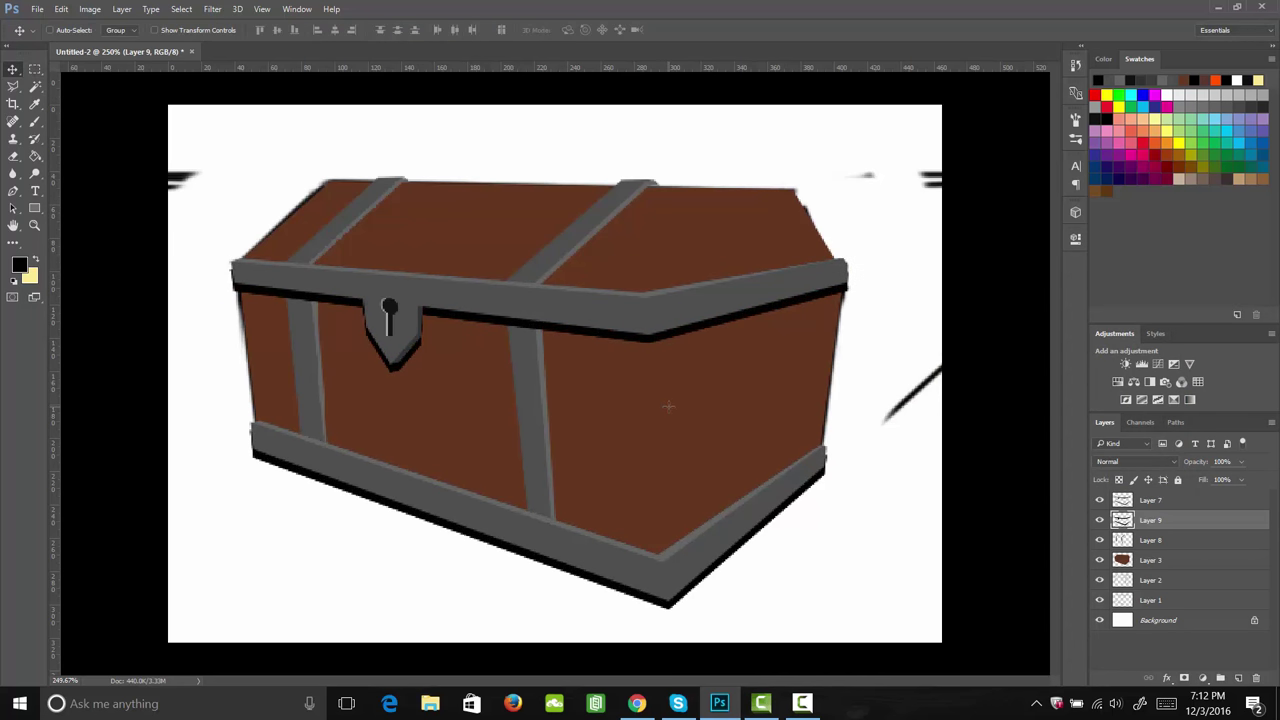
pyautogui.click(1241, 462)
pyautogui.moveTo(1247, 478); pyautogui.dragTo(1204, 480)
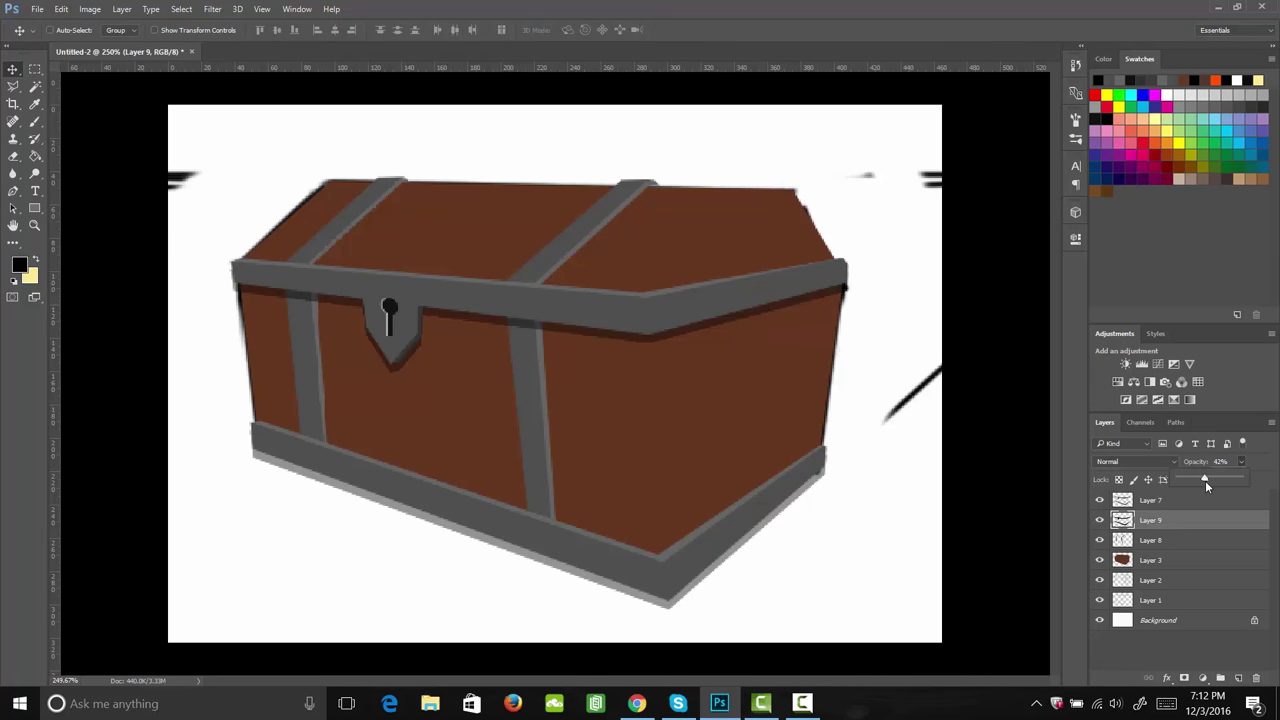
pyautogui.click(1234, 473)
pyautogui.press('e')
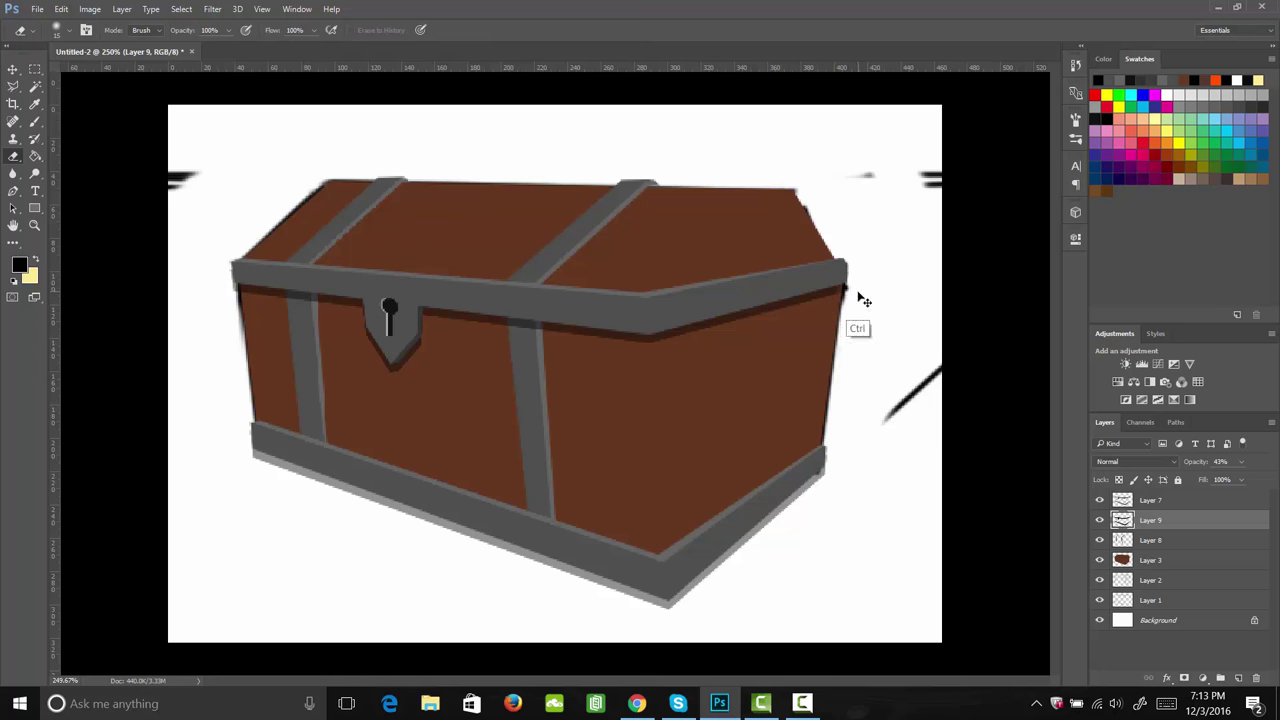
# Step: Erase the pale shadow under the chest's base with a smaller soft eraser, then zoom out
pyautogui.click(1075, 119)
pyautogui.click(962, 139)
pyautogui.click(1075, 119)
pyautogui.press('[')
pyautogui.moveTo(250, 450); pyautogui.dragTo(260, 452)
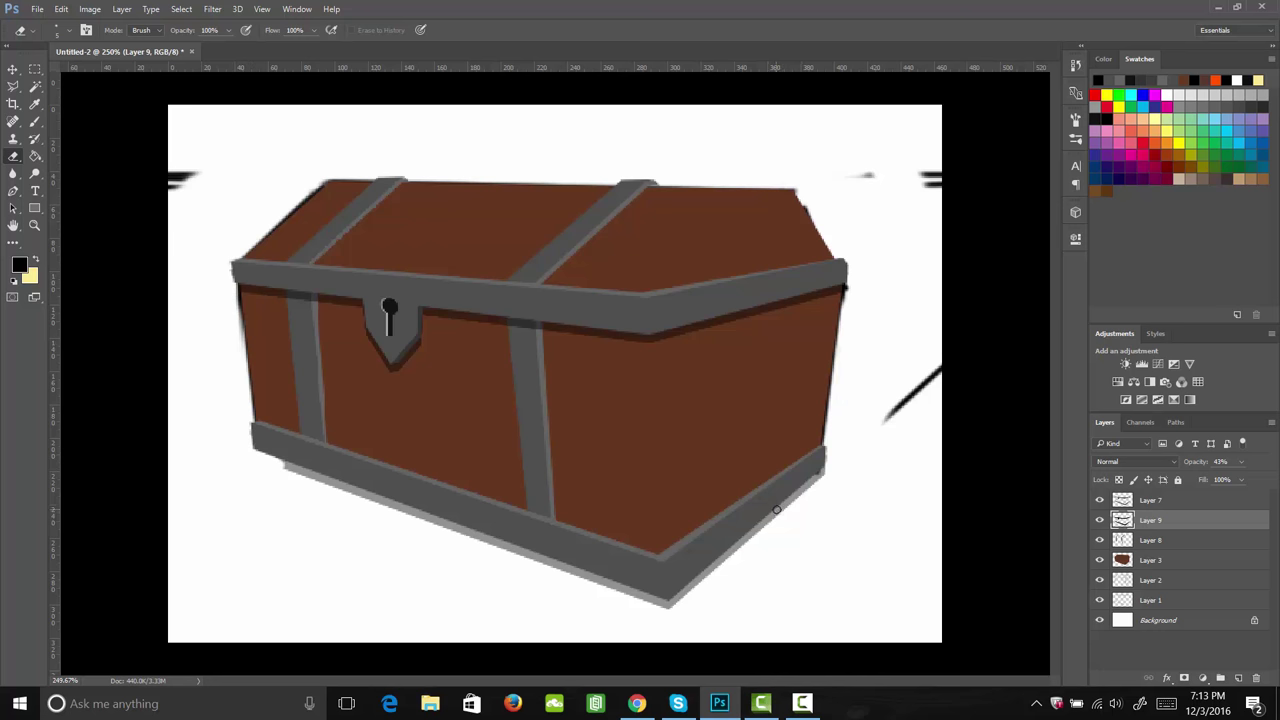
pyautogui.moveTo(837, 463)
pyautogui.mouseDown()
pyautogui.moveTo(644, 615)
pyautogui.moveTo(671, 598)
pyautogui.moveTo(209, 451)
pyautogui.mouseUp()
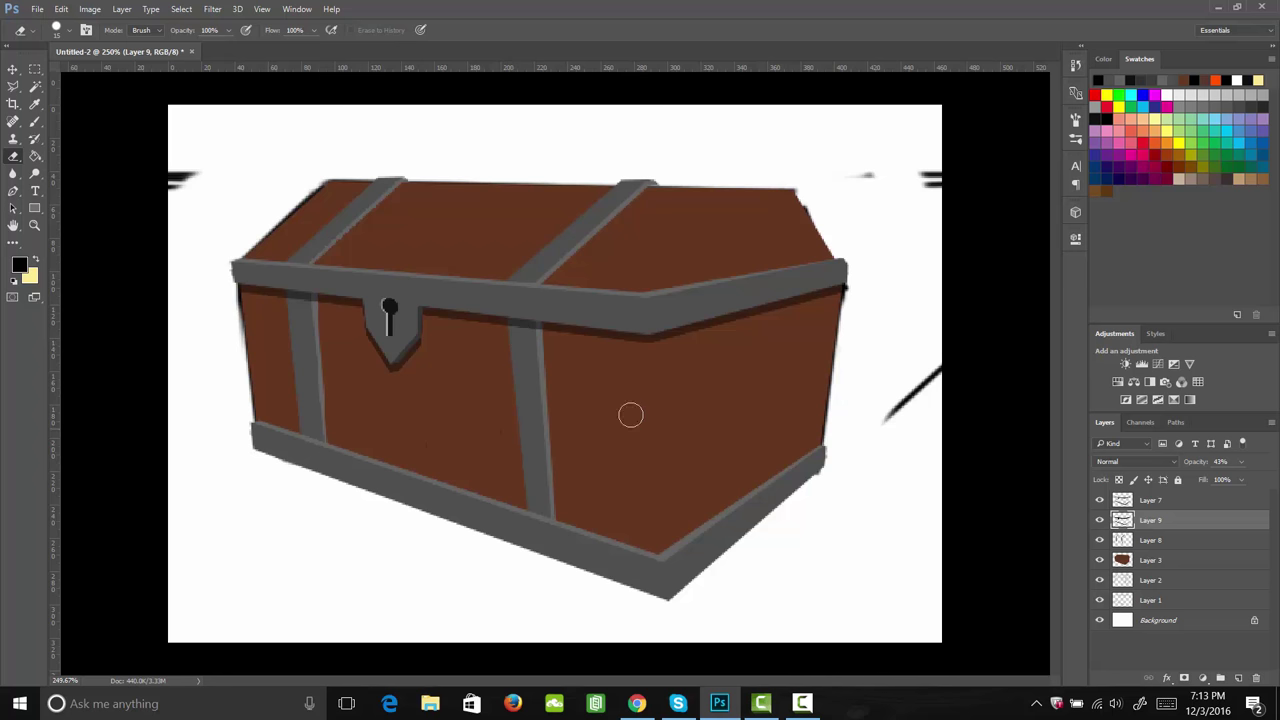
pyautogui.press('z')
pyautogui.moveTo(648, 405)
pyautogui.mouseDown()
pyautogui.moveTo(609, 391)
pyautogui.moveTo(630, 402)
pyautogui.moveTo(720, 360)
pyautogui.moveTo(605, 458)
pyautogui.mouseUp()
pyautogui.hotkey('alt', '[')
pyautogui.hotkey('alt', '[')
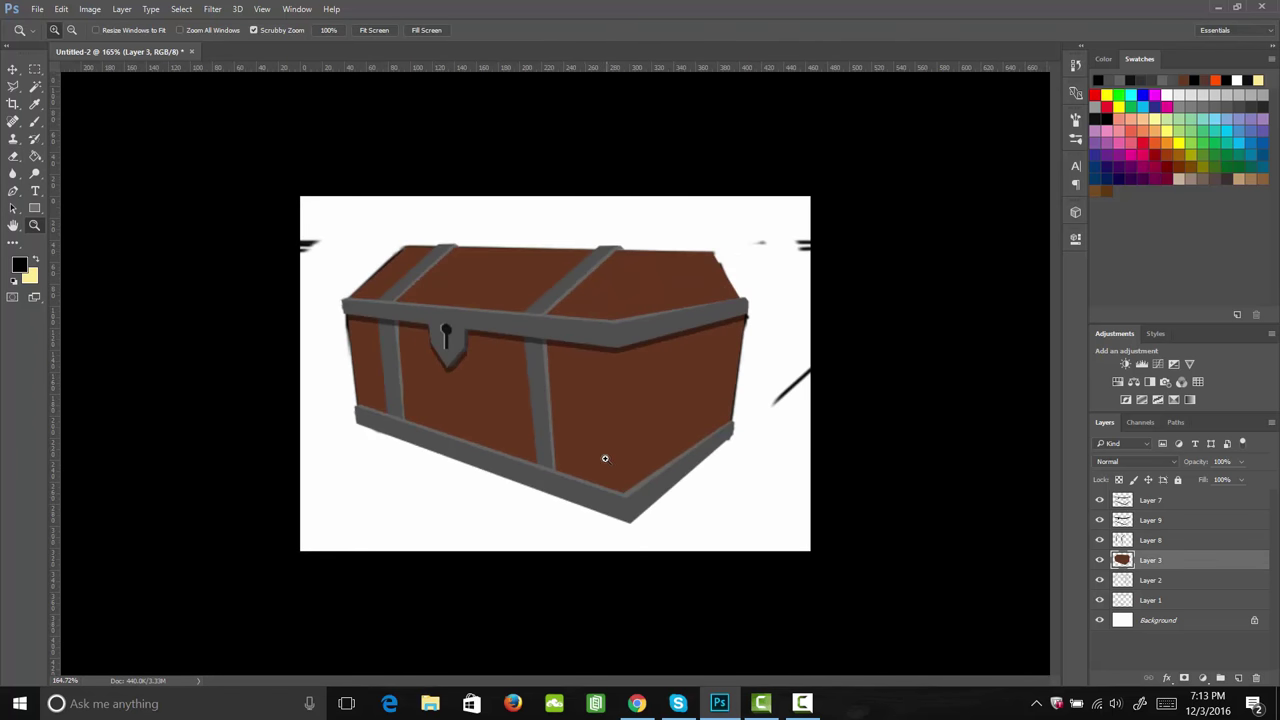
# Step: Create a new blank document 500 pixels wide with a new height value
pyautogui.click(37, 9)
pyautogui.click(60, 27)
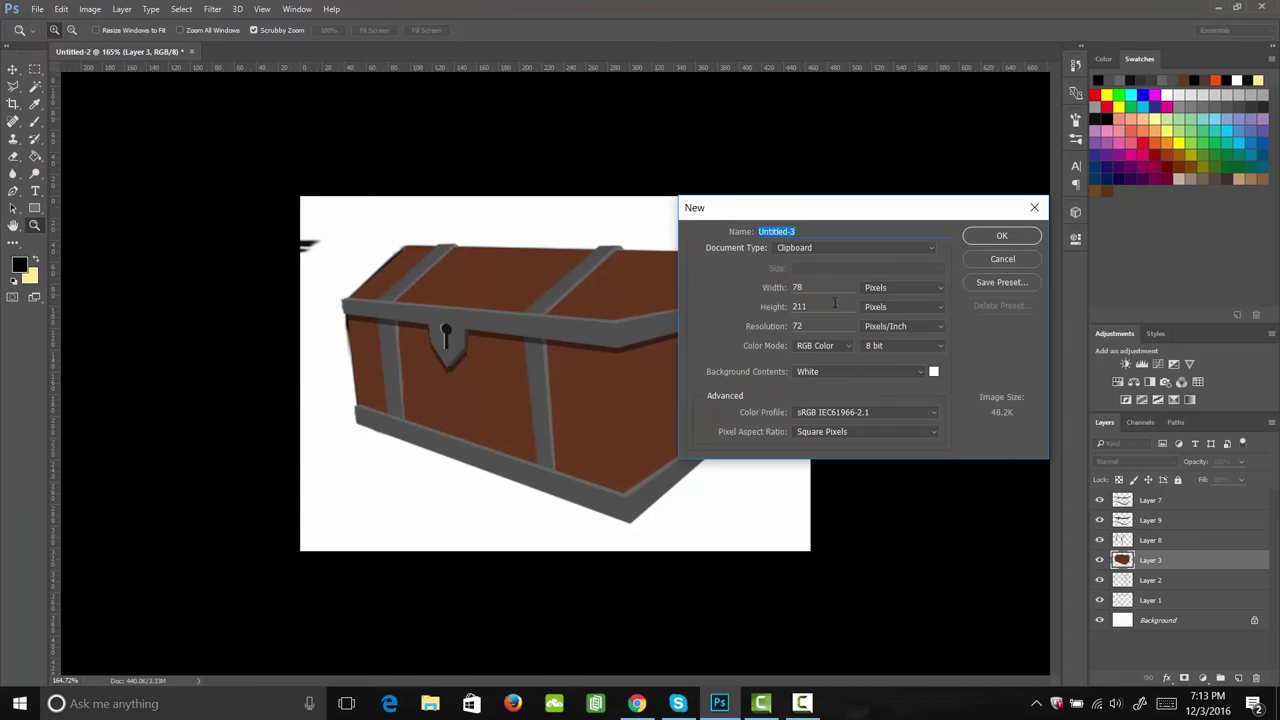
pyautogui.click(775, 288)
pyautogui.write('500')
pyautogui.click(773, 310)
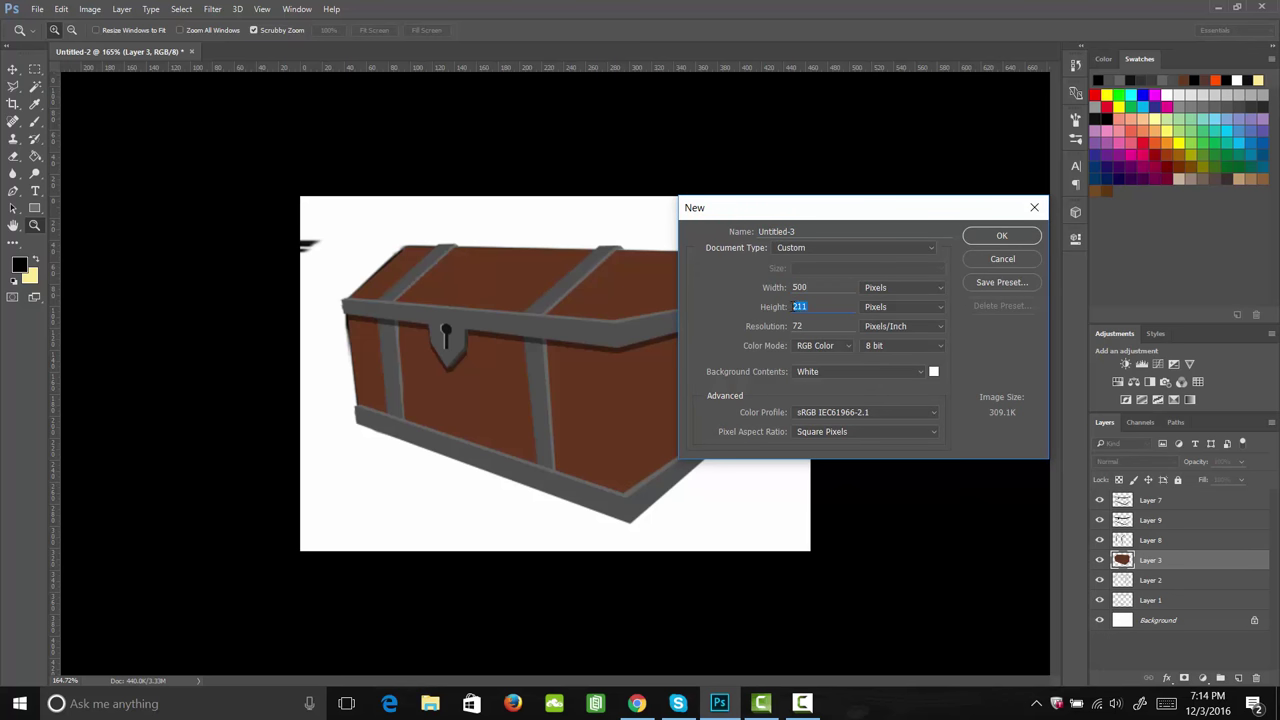
pyautogui.write('4')
pyautogui.click(1008, 236)
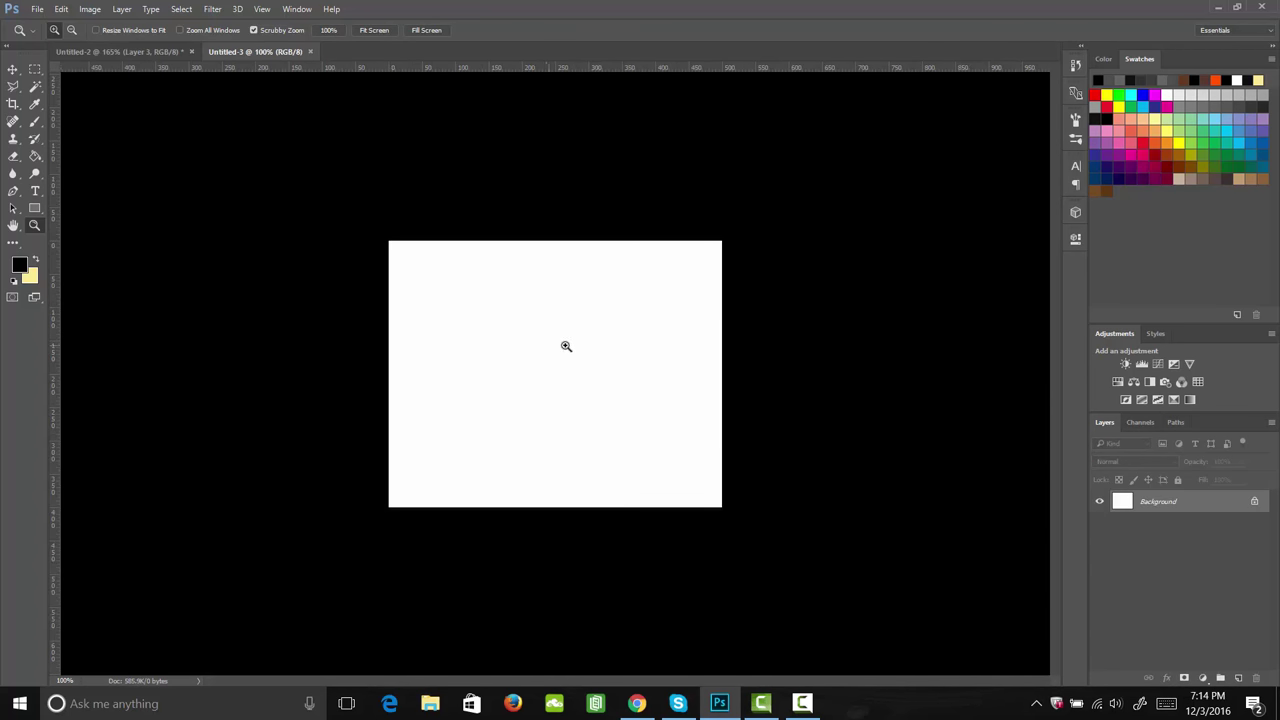
# Step: Set the foreground colour to a pale yellow
pyautogui.moveTo(566, 346); pyautogui.dragTo(578, 350)
pyautogui.click(17, 266)
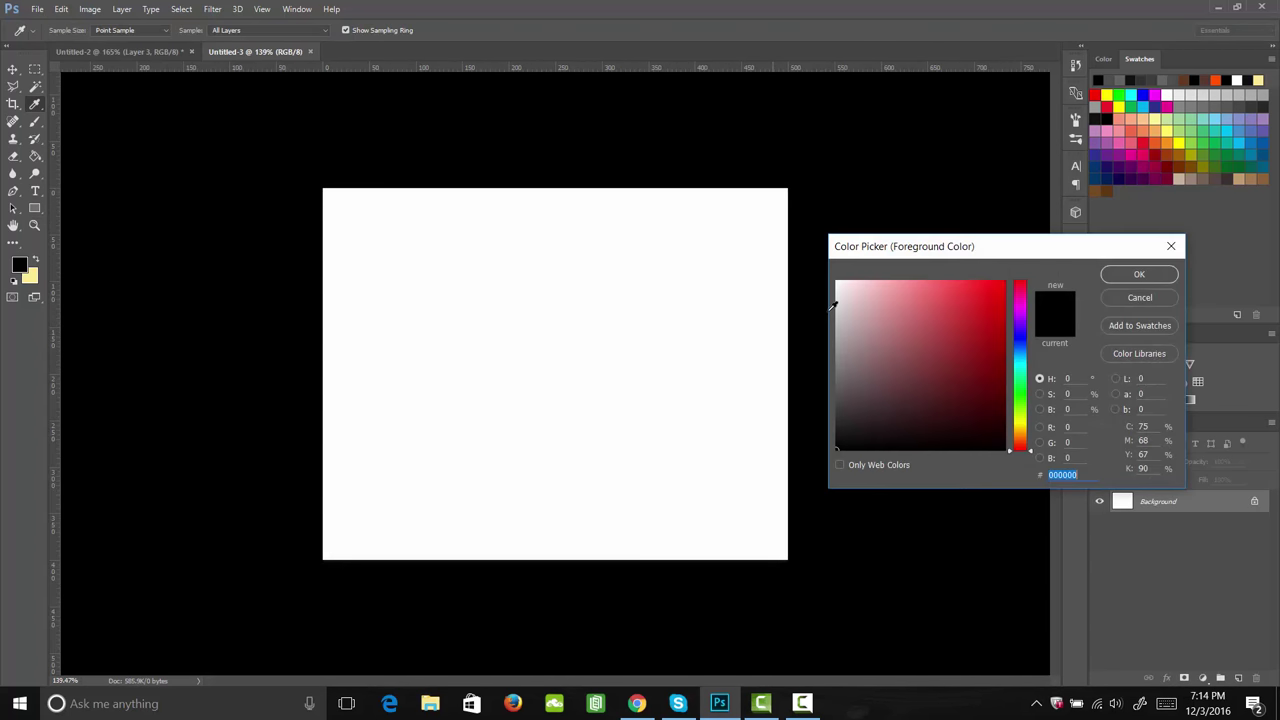
pyautogui.click(1020, 427)
pyautogui.moveTo(935, 320); pyautogui.dragTo(896, 279)
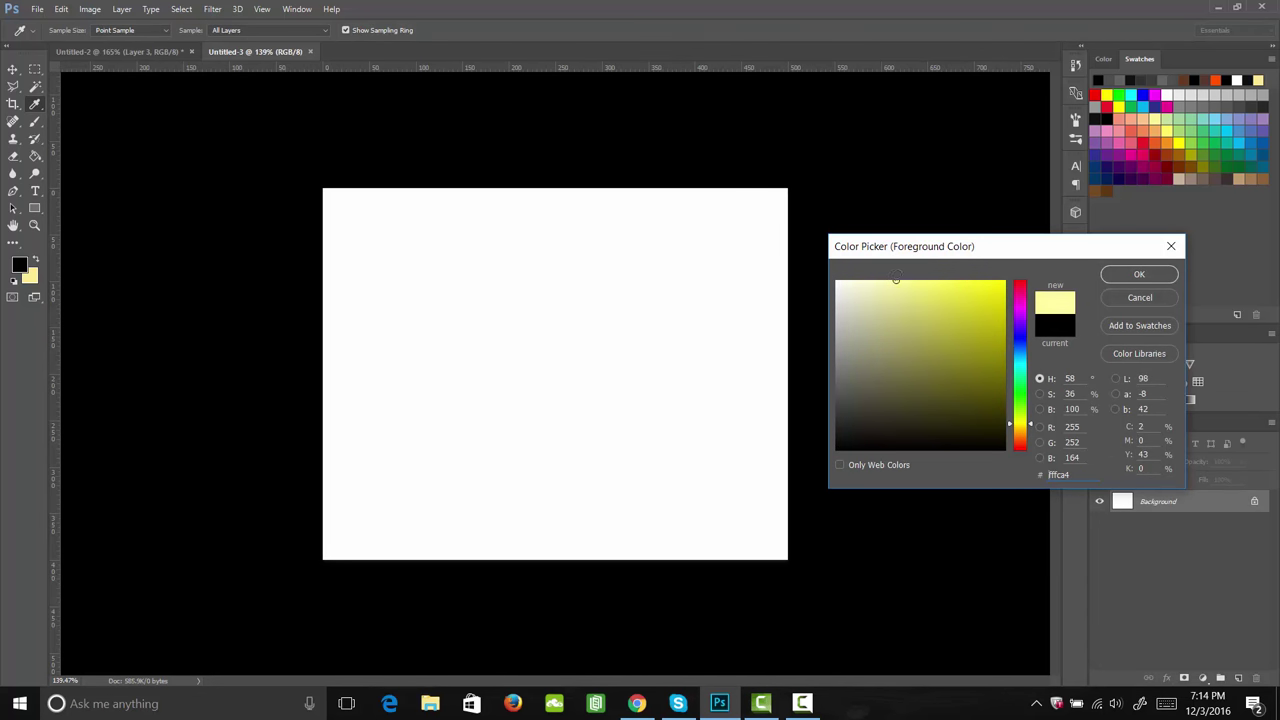
pyautogui.click(1136, 275)
# Step: Choose a smaller Brush and add a new empty layer above the background
pyautogui.press('b')
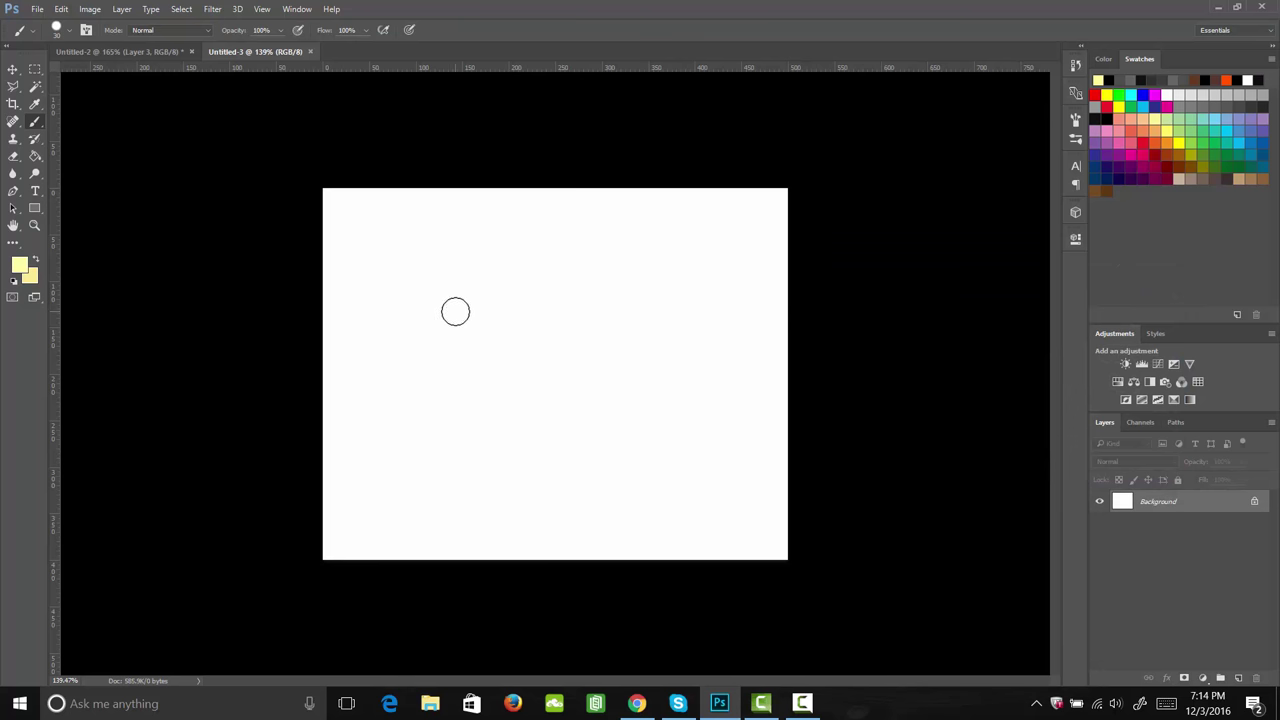
pyautogui.press('[')
pyautogui.press('[')
pyautogui.press('[')
pyautogui.press('[')
pyautogui.press('[')
pyautogui.press('[')
pyautogui.hotkey('ctrl', 'shift', 'alt', 'n')
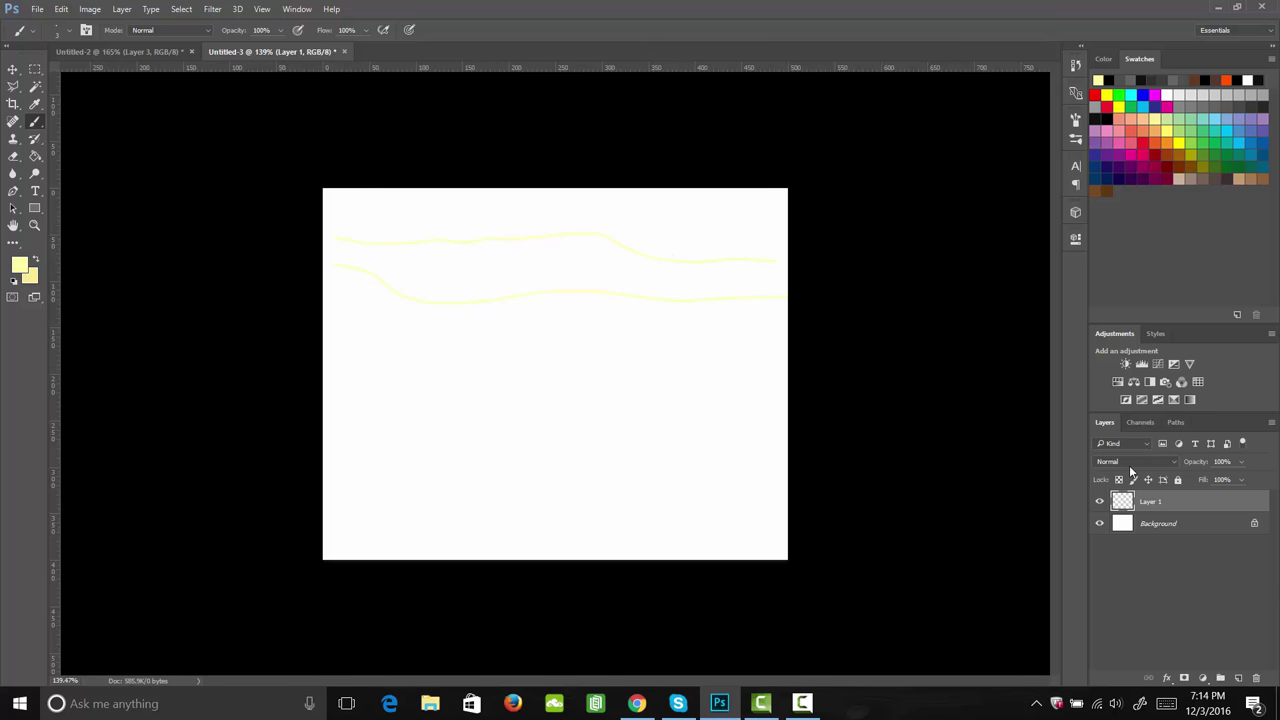
# Step: Fill the Background layer dark grey with the Paint Bucket, then reselect Layer 1
pyautogui.click(1160, 523)
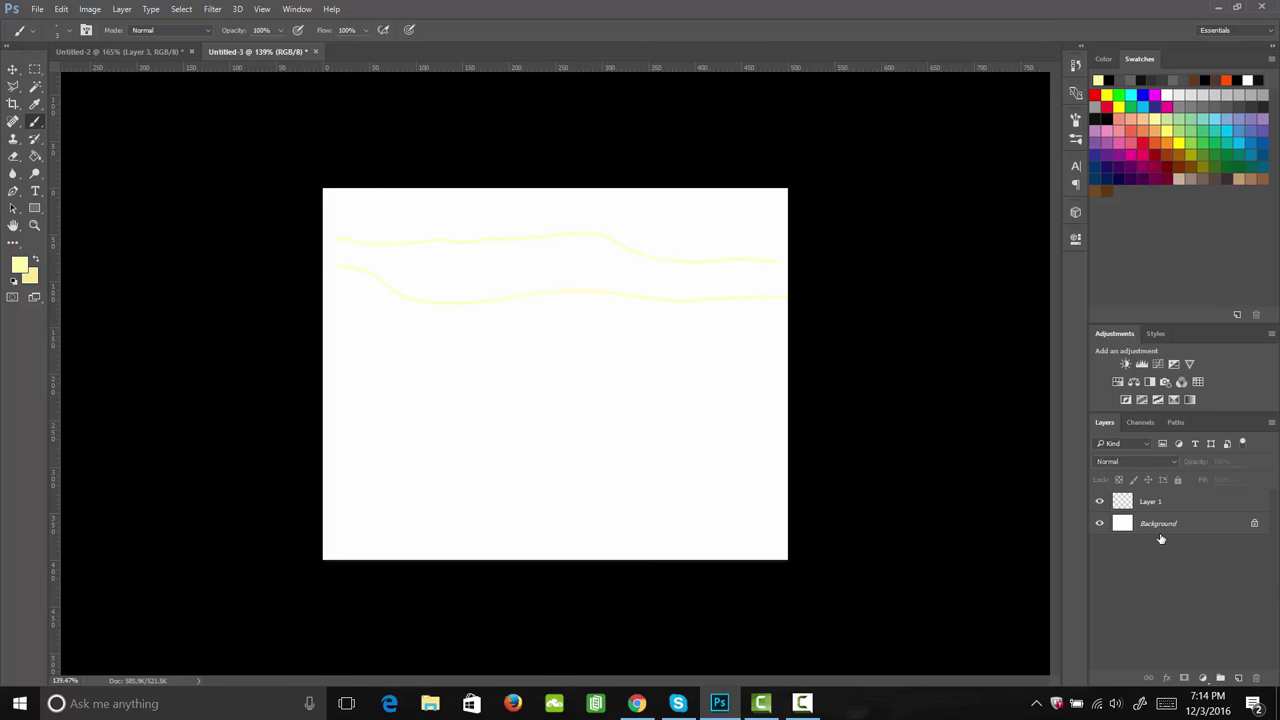
pyautogui.click(19, 264)
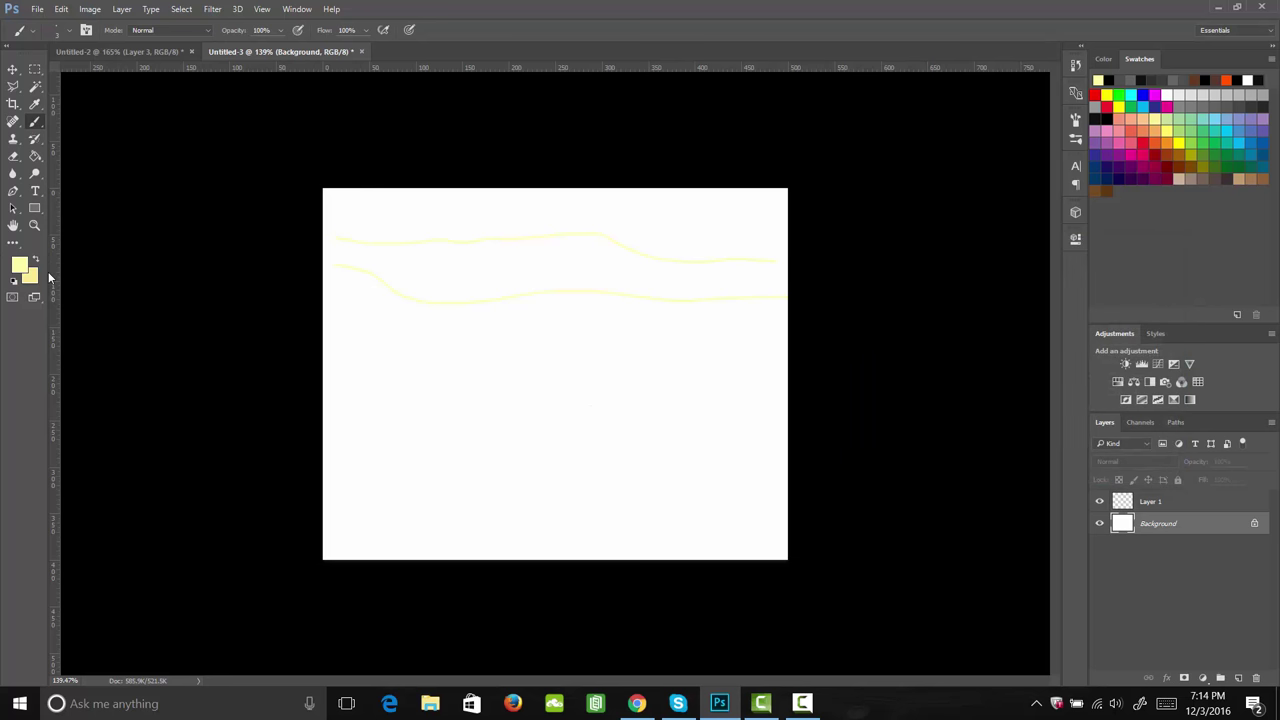
pyautogui.click(22, 263)
pyautogui.click(786, 414)
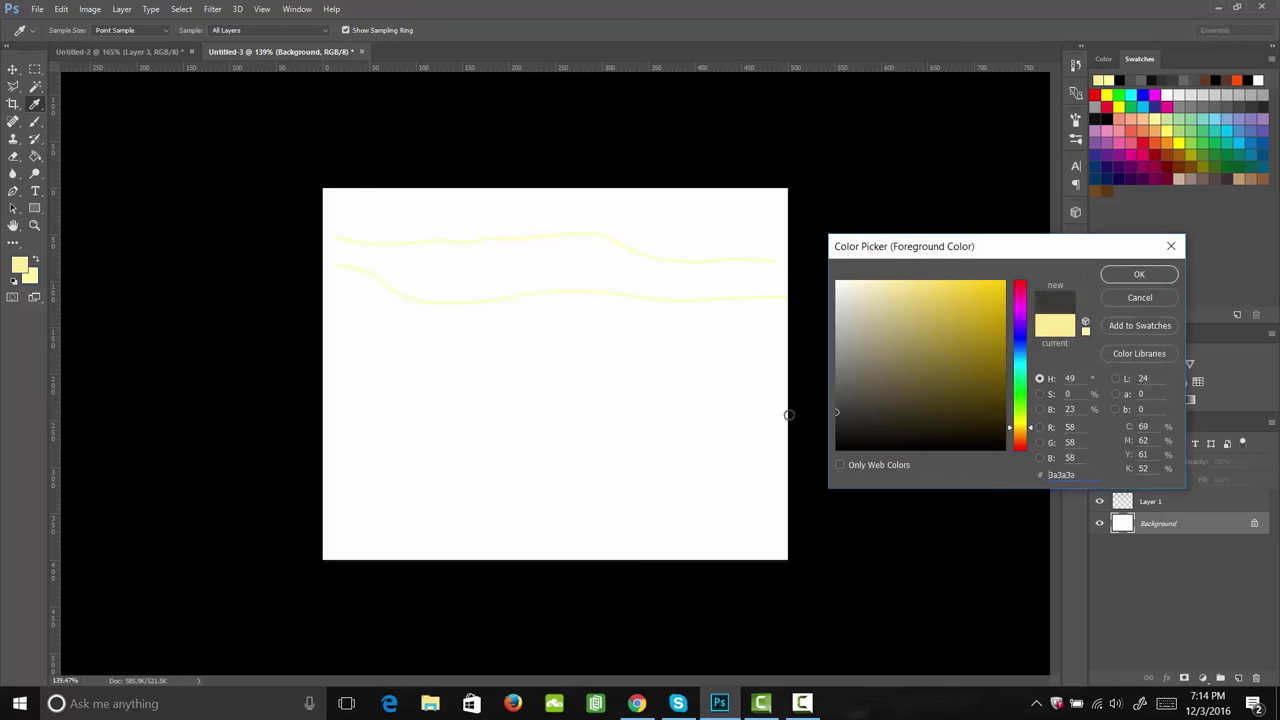
pyautogui.click(1132, 278)
pyautogui.press('g')
pyautogui.click(566, 389)
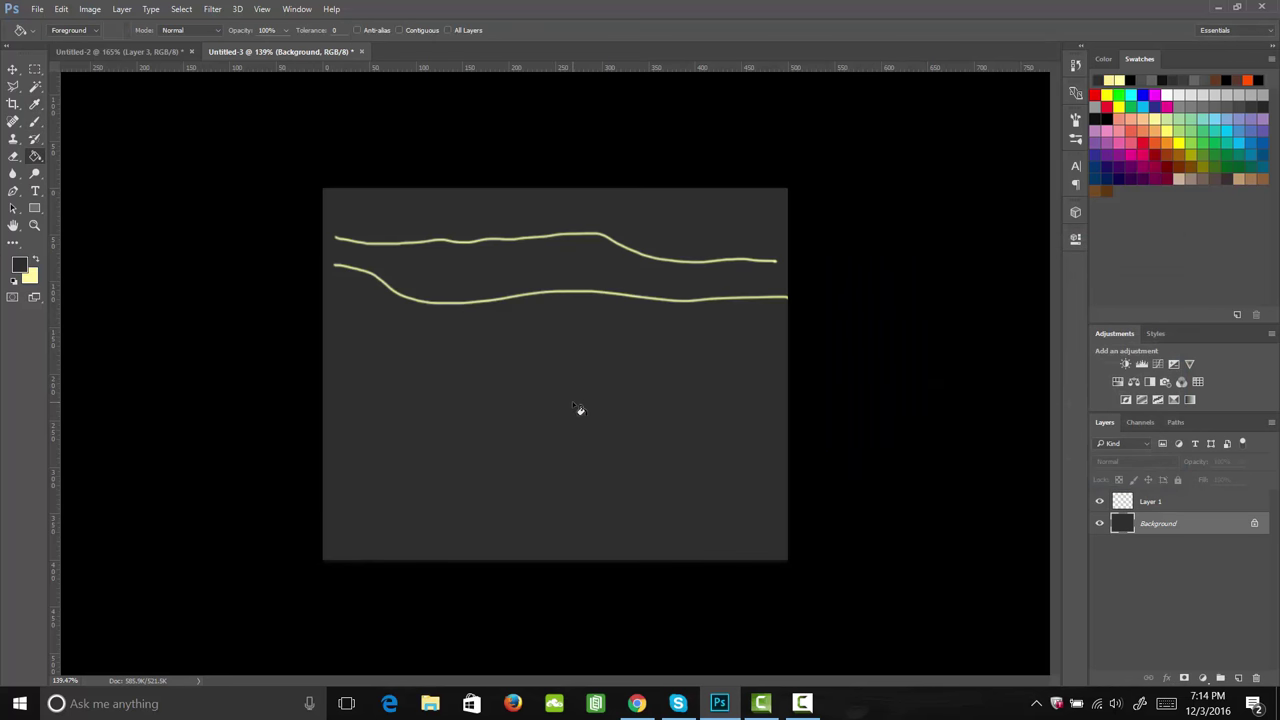
pyautogui.click(1179, 501)
# Step: Brush about ten pale yellow wavy grain lines edge to edge, including a looping knot
pyautogui.press('x')
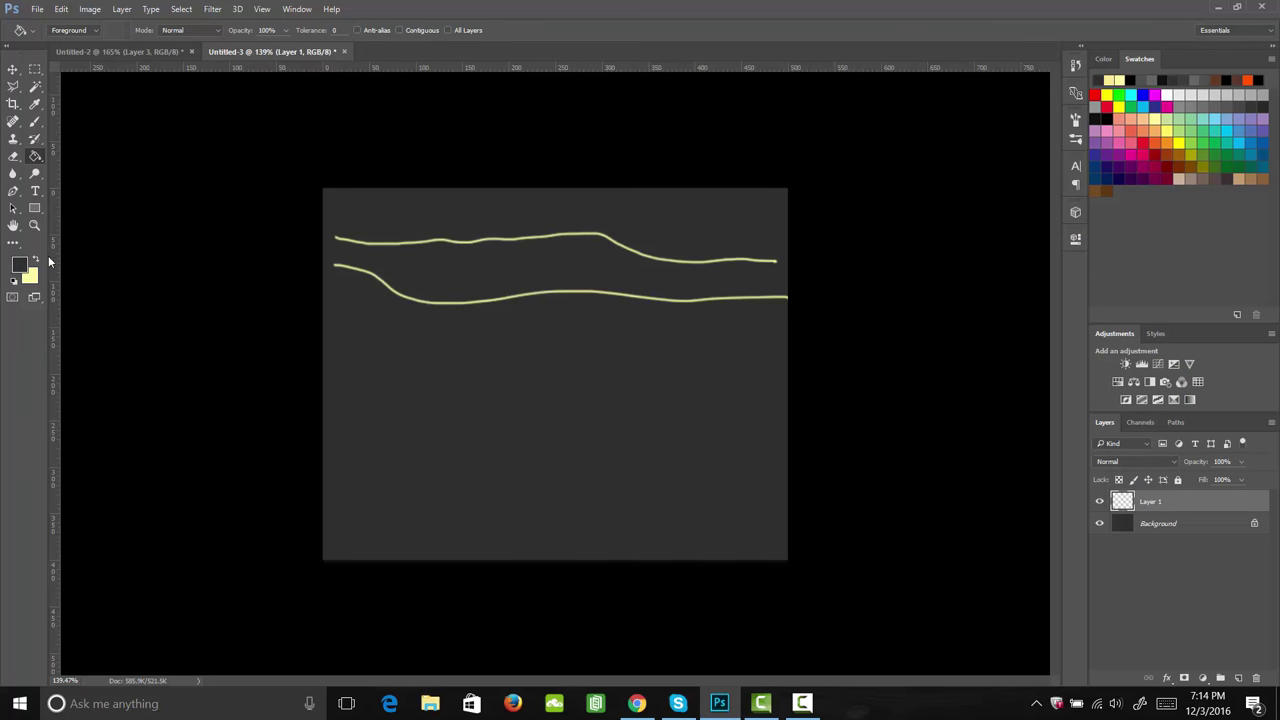
pyautogui.press('b')
pyautogui.moveTo(329, 364)
pyautogui.mouseDown()
pyautogui.moveTo(437, 354)
pyautogui.moveTo(581, 379)
pyautogui.moveTo(767, 382)
pyautogui.mouseUp()
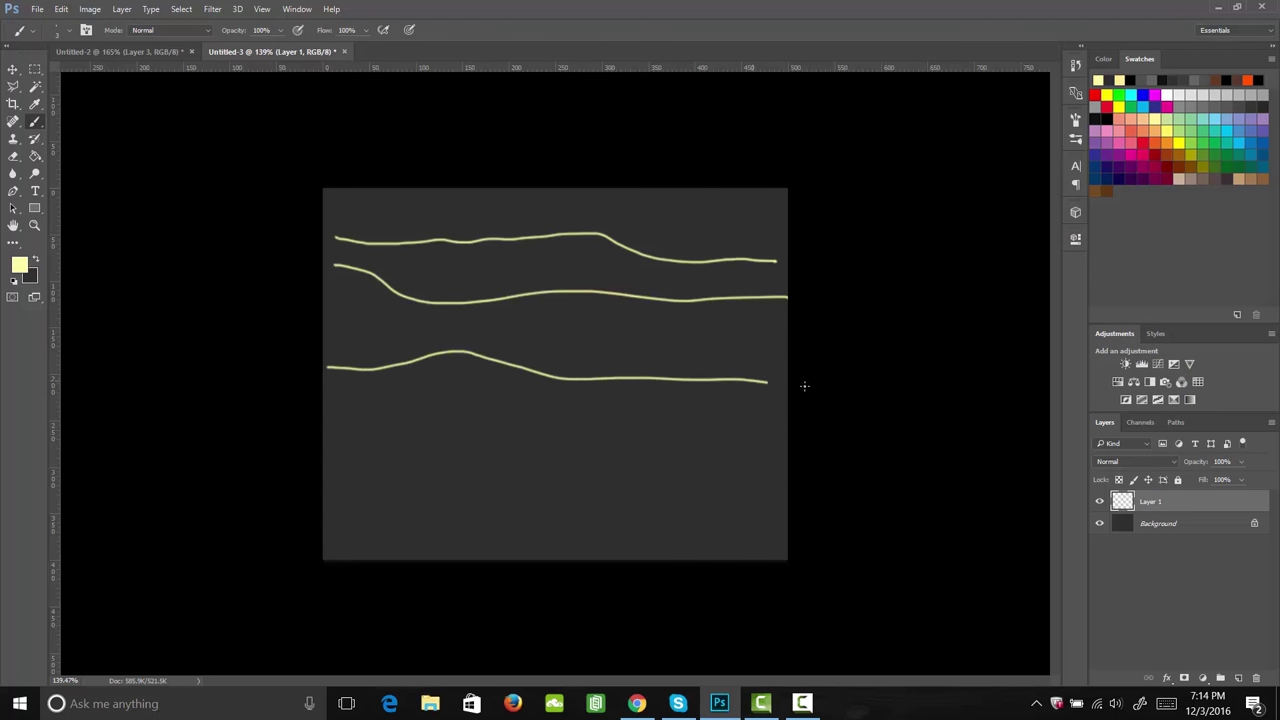
pyautogui.moveTo(303, 412)
pyautogui.mouseDown()
pyautogui.moveTo(472, 435)
pyautogui.moveTo(656, 437)
pyautogui.moveTo(964, 413)
pyautogui.mouseUp()
pyautogui.moveTo(304, 465)
pyautogui.mouseDown()
pyautogui.moveTo(771, 465)
pyautogui.moveTo(887, 493)
pyautogui.mouseUp()
pyautogui.moveTo(312, 513); pyautogui.dragTo(760, 565)
pyautogui.moveTo(393, 398)
pyautogui.mouseDown()
pyautogui.moveTo(566, 420)
pyautogui.moveTo(408, 387)
pyautogui.moveTo(290, 401)
pyautogui.moveTo(395, 399)
pyautogui.mouseUp()
pyautogui.moveTo(566, 420); pyautogui.dragTo(904, 411)
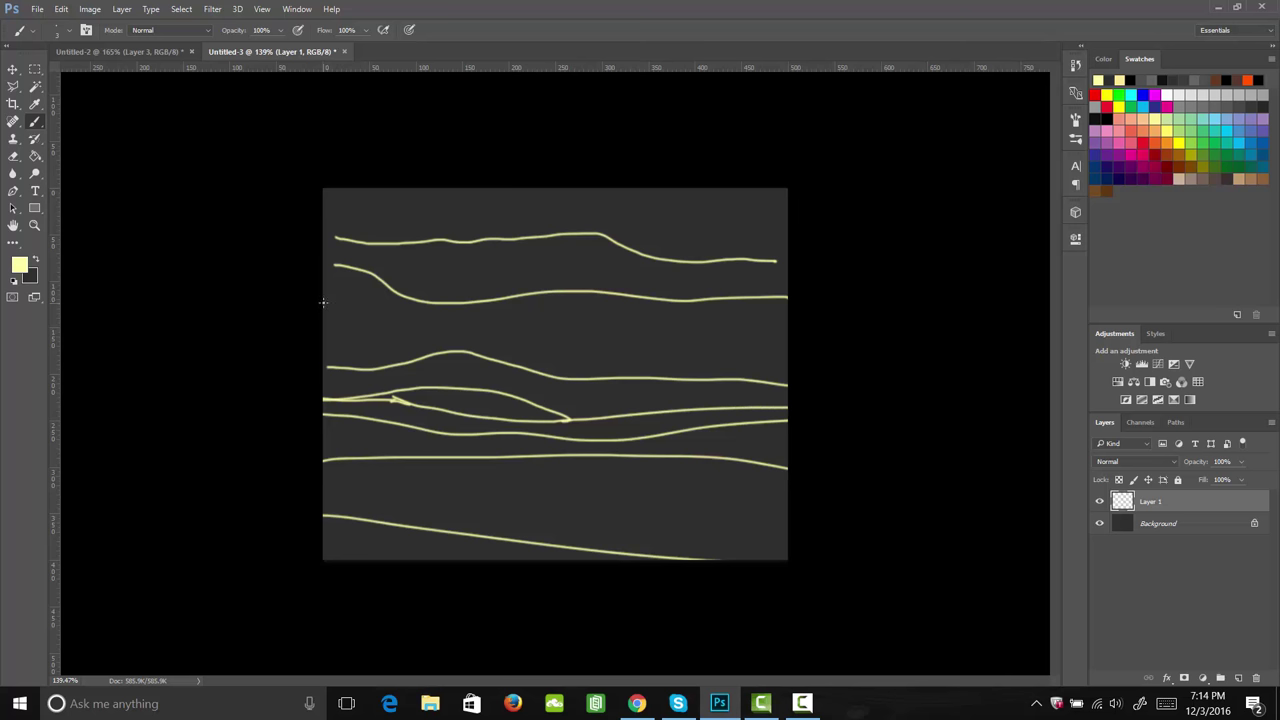
pyautogui.moveTo(320, 241)
pyautogui.mouseDown()
pyautogui.moveTo(598, 219)
pyautogui.moveTo(925, 252)
pyautogui.mouseUp()
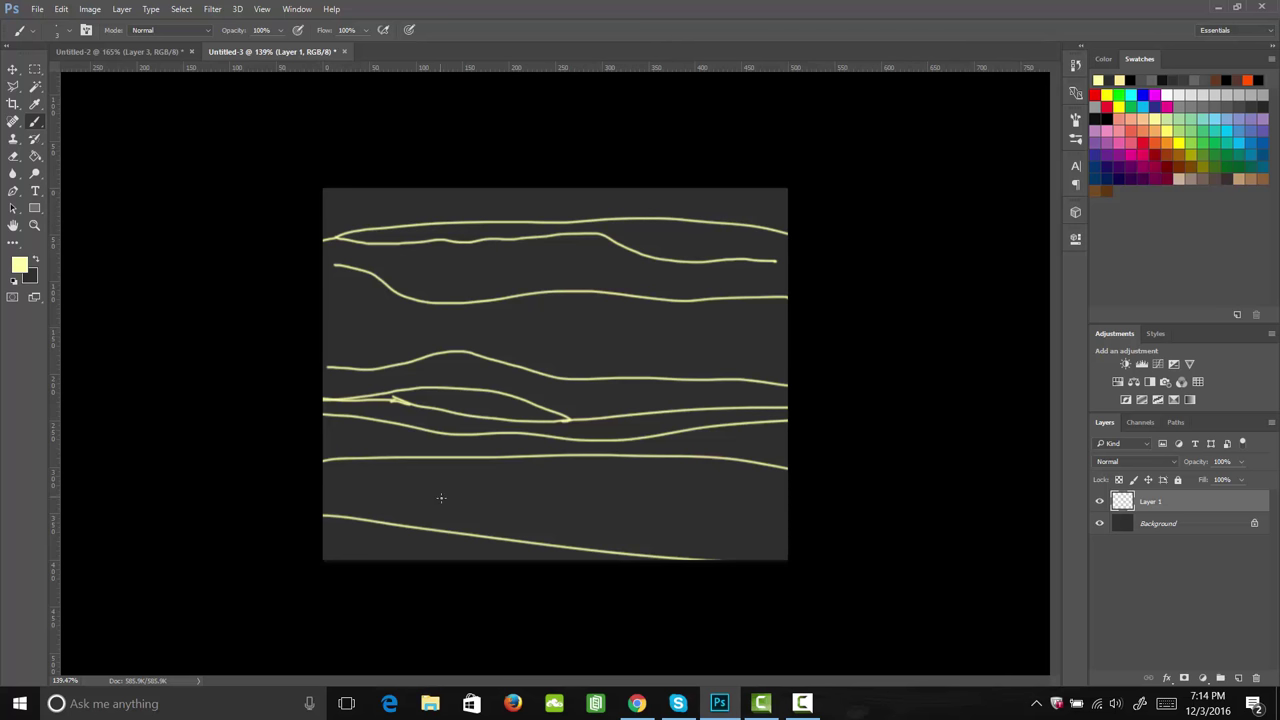
pyautogui.moveTo(322, 506); pyautogui.dragTo(855, 505)
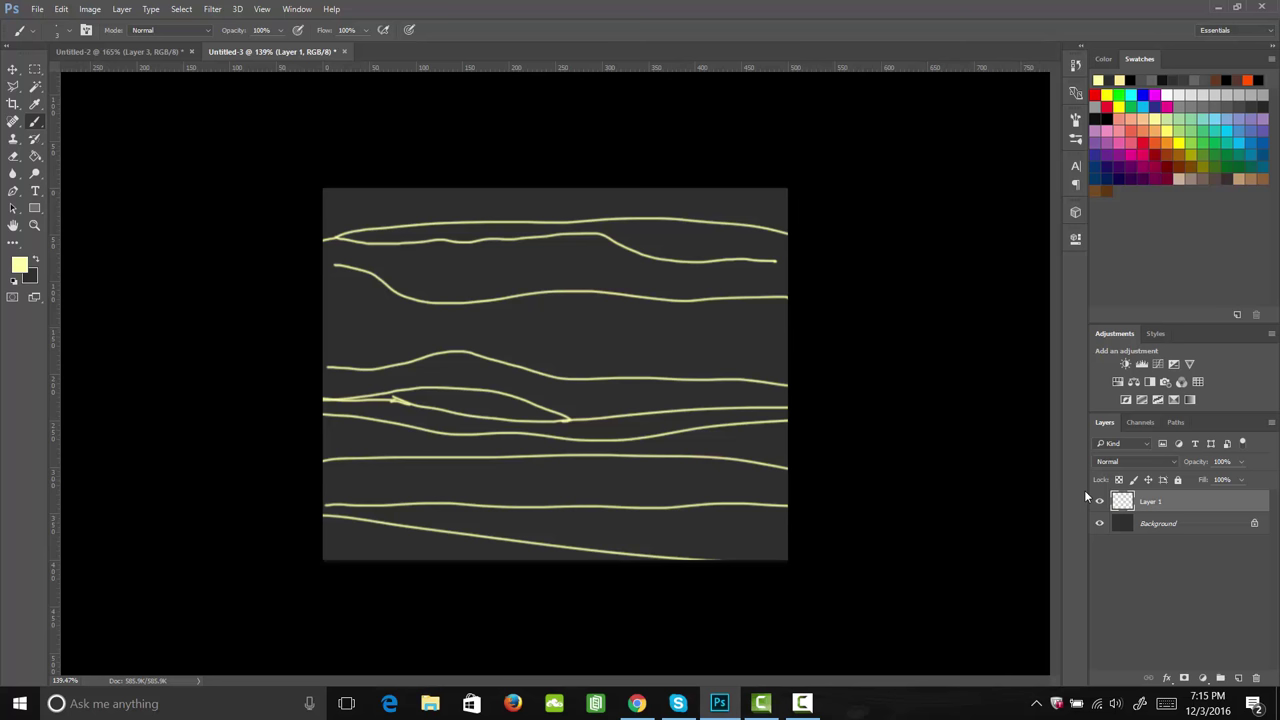
# Step: Duplicate the grain lines, offset the copy slightly, and darken it with Lightness -100
pyautogui.hotkey('ctrl', 'j')
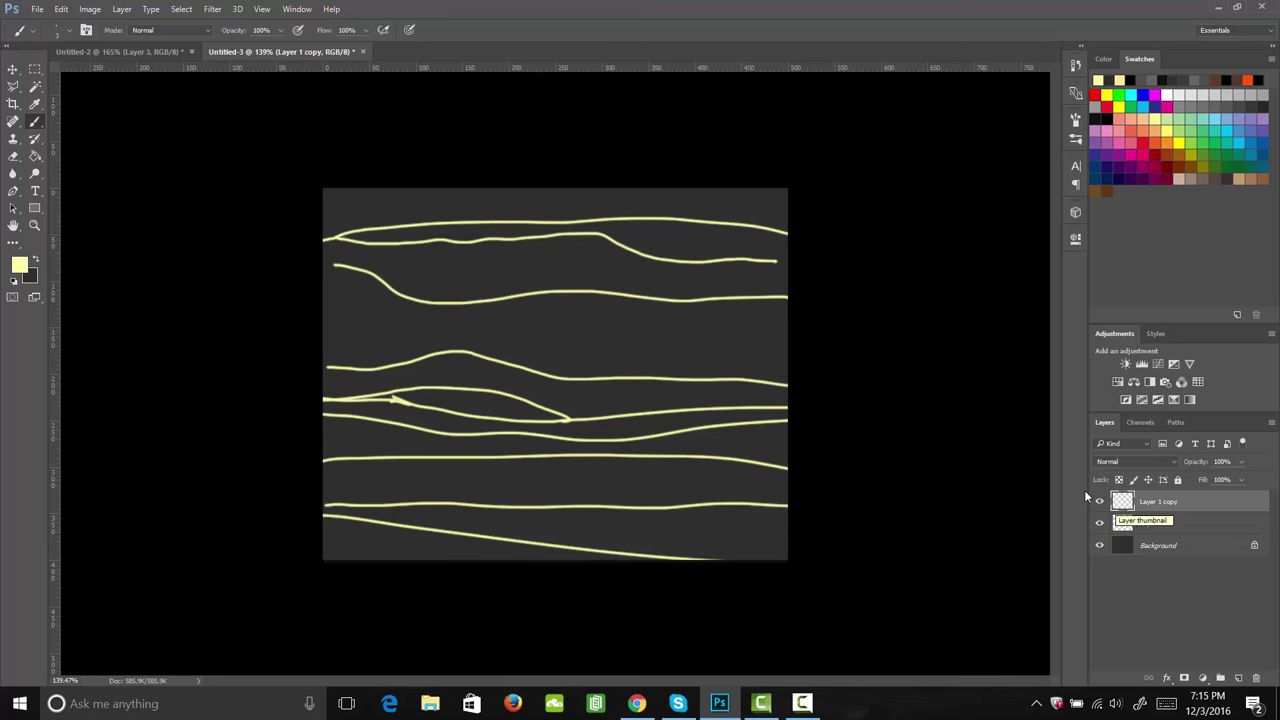
pyautogui.press('v')
pyautogui.moveTo(625, 471); pyautogui.dragTo(626, 456)
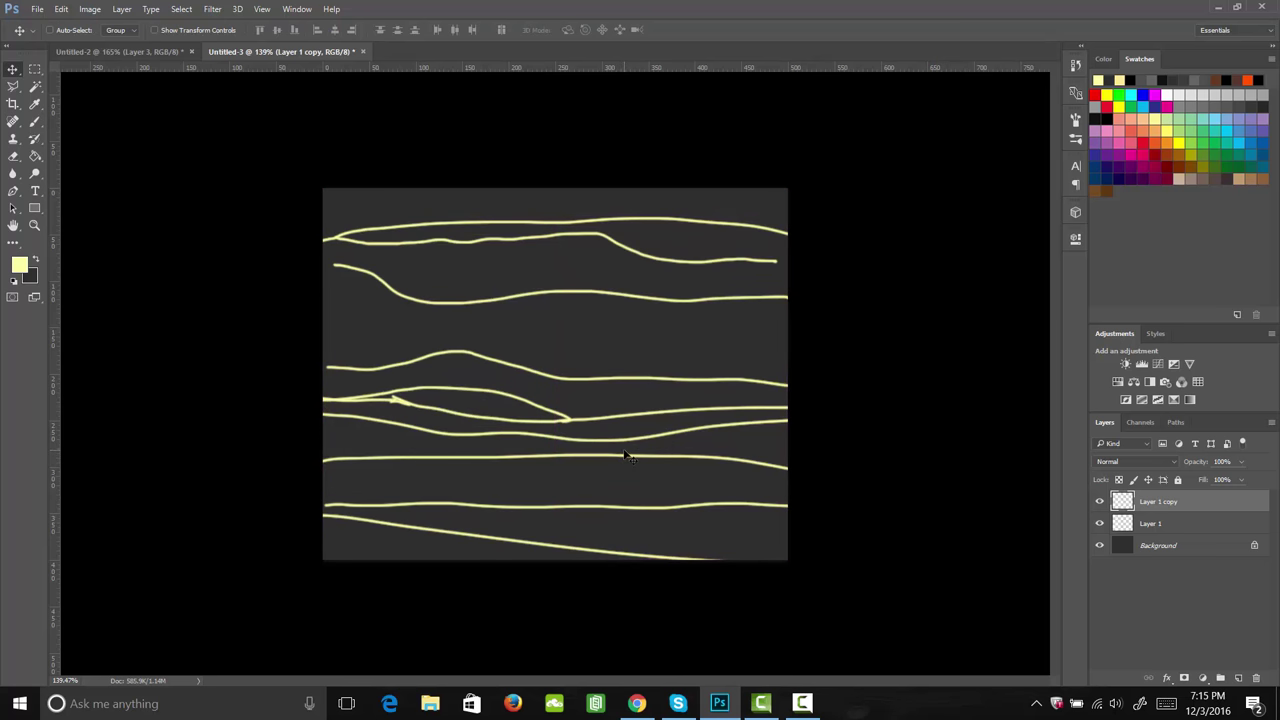
pyautogui.press('Up')
pyautogui.press('Up')
pyautogui.press('Up')
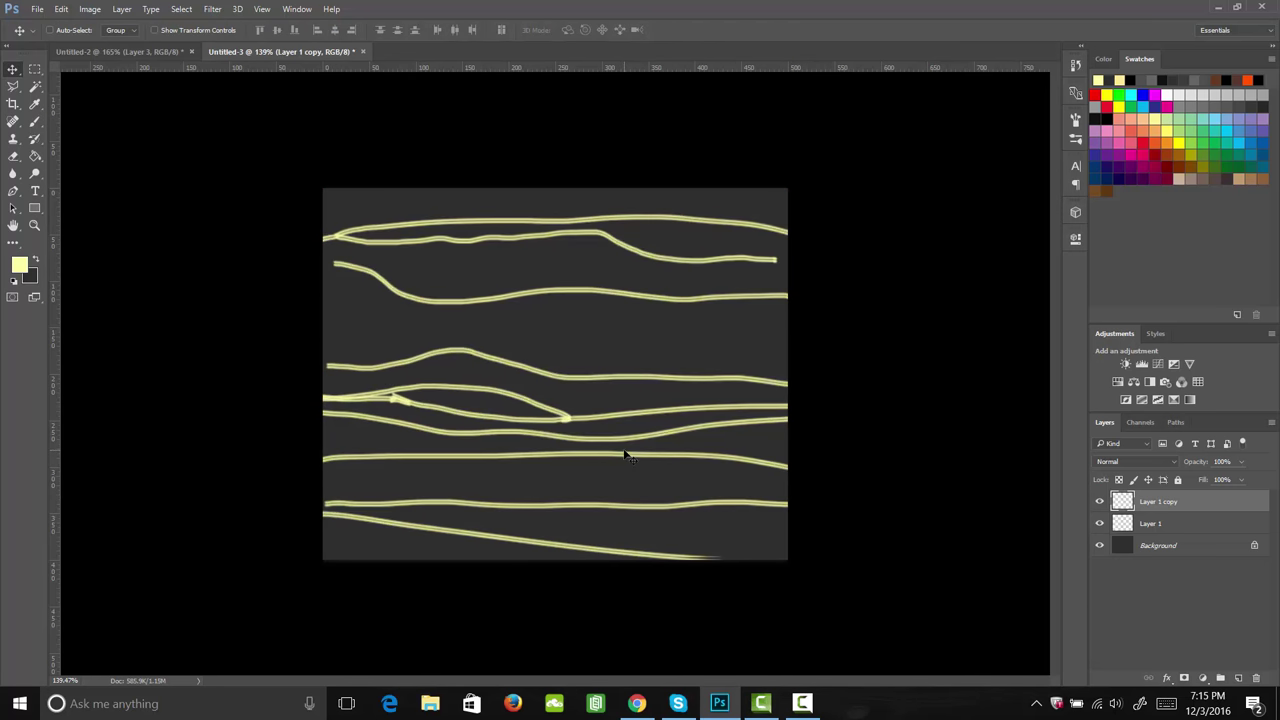
pyautogui.press('Down')
pyautogui.press('Down')
pyautogui.press('Down')
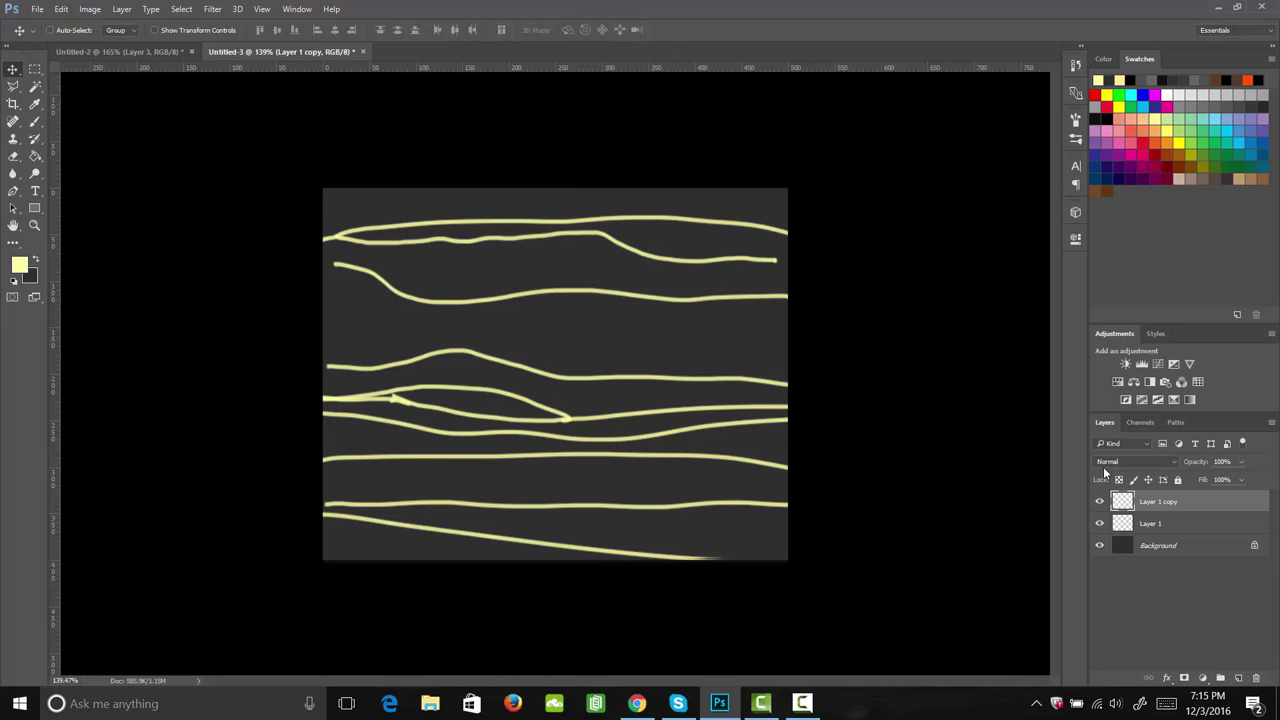
pyautogui.hotkey('ctrl', 'u')
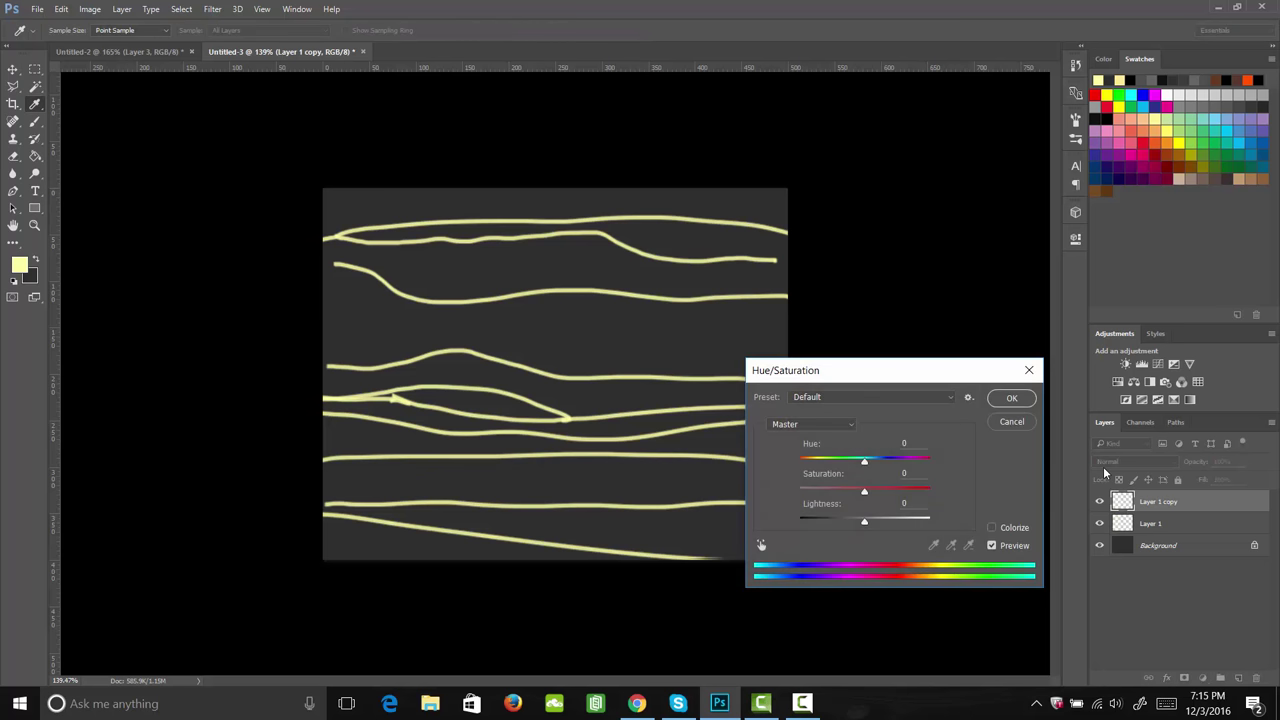
pyautogui.moveTo(864, 521); pyautogui.dragTo(785, 535)
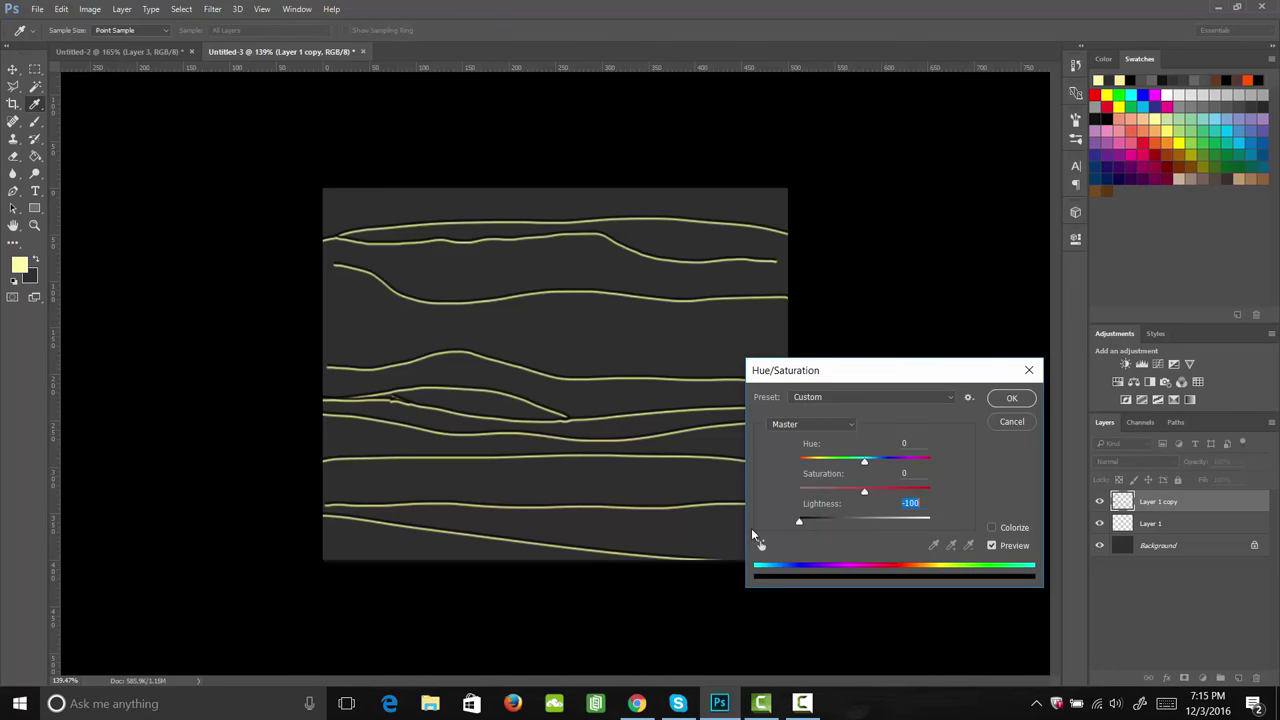
pyautogui.click(1008, 400)
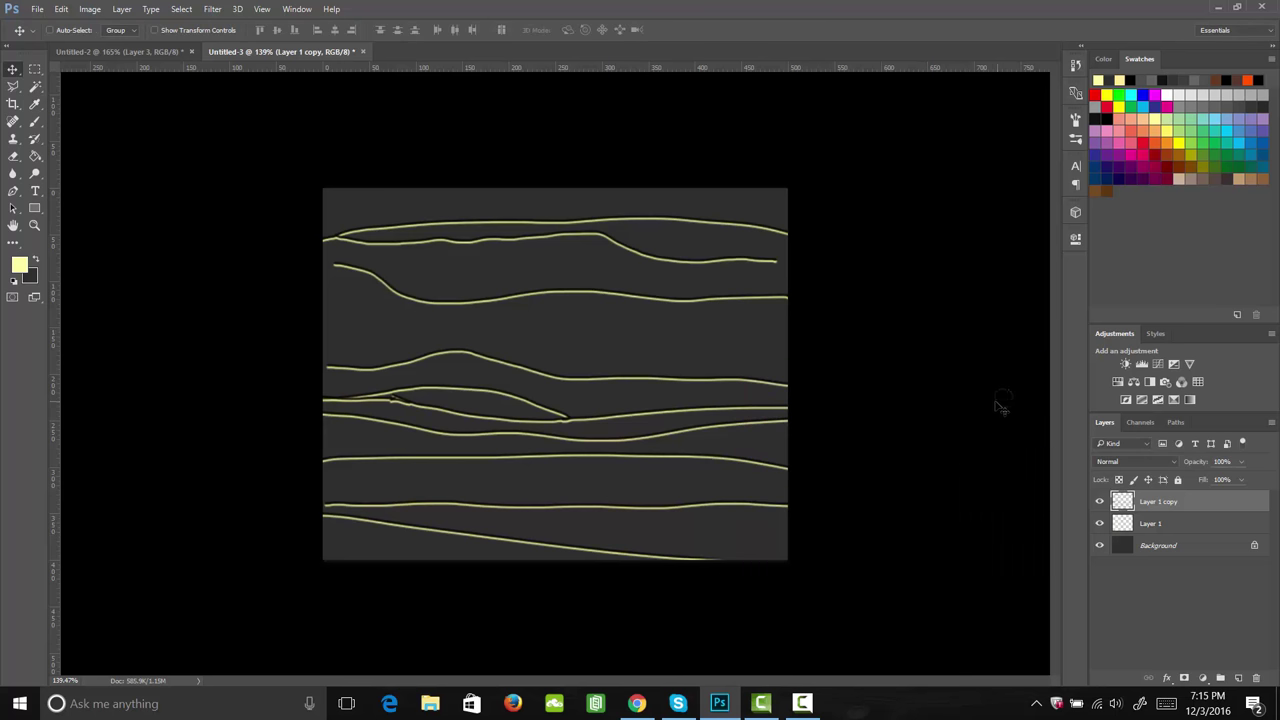
# Step: Merge the two grain layers into one and copy the whole canvas
pyautogui.keyDown('shift'); pyautogui.click(1150, 525); pyautogui.keyUp('shift')
pyautogui.rightClick(1170, 506)
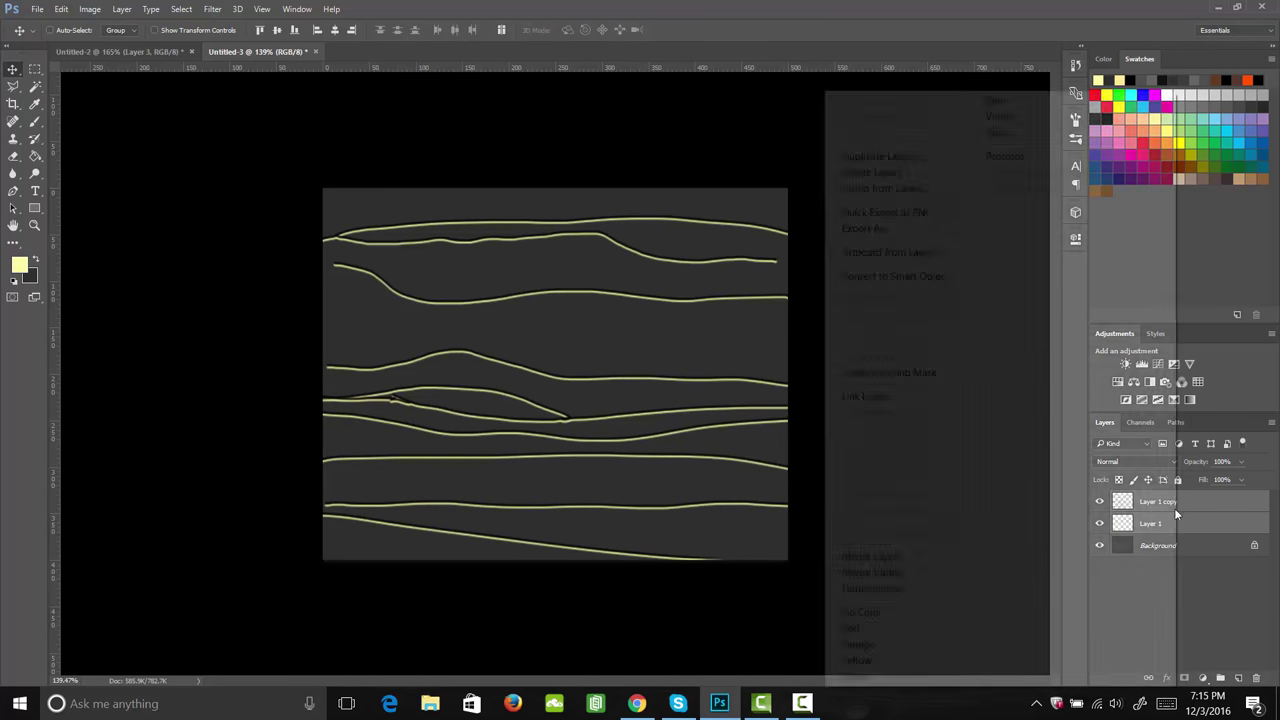
pyautogui.click(887, 558)
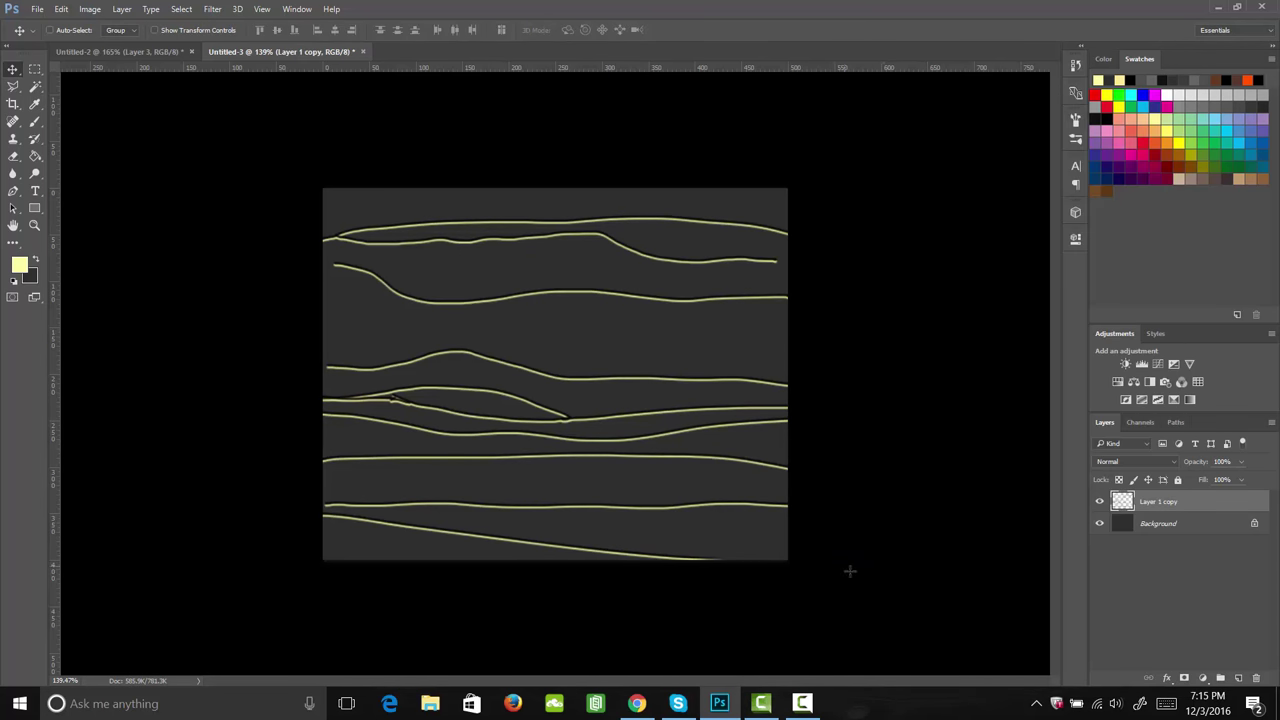
pyautogui.press('m')
pyautogui.moveTo(787, 558); pyautogui.dragTo(631, 515)
pyautogui.moveTo(558, 484); pyautogui.dragTo(274, 140)
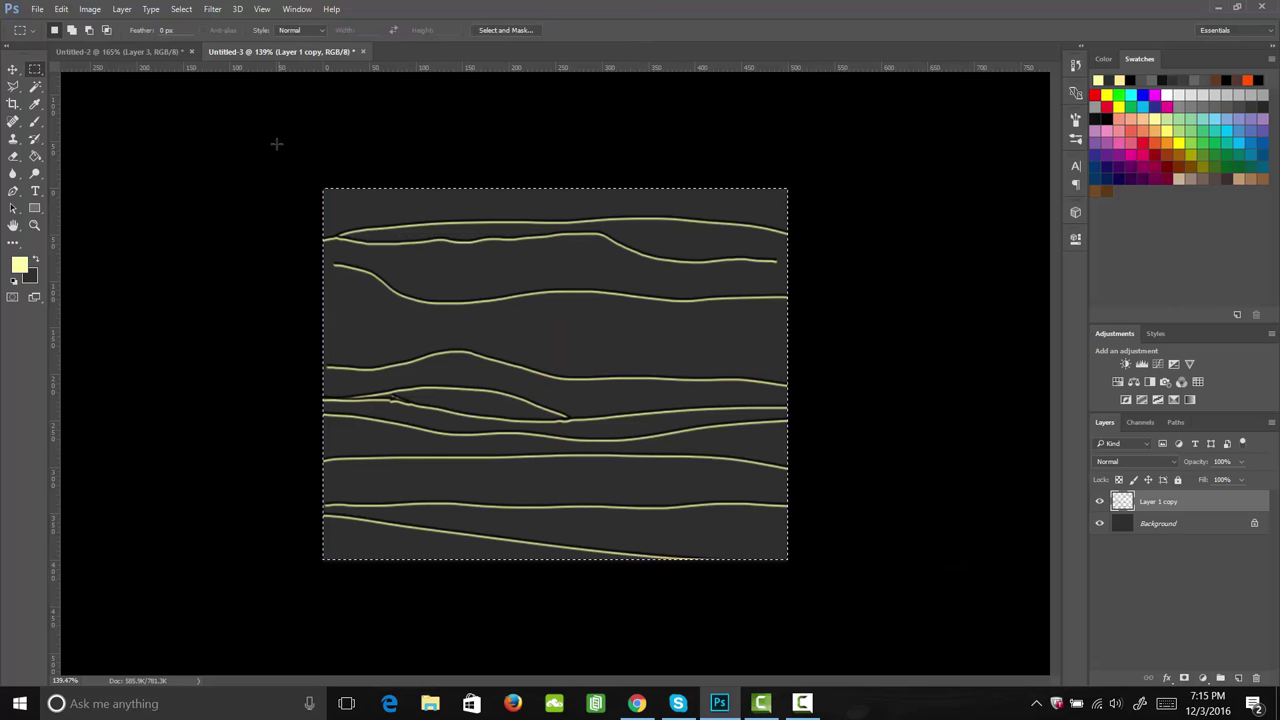
pyautogui.hotkey('ctrl', 'c')
# Step: Paste the grain into the chest document as Layer 10 below Layer 8, scaled to about 66%
pyautogui.click(147, 52)
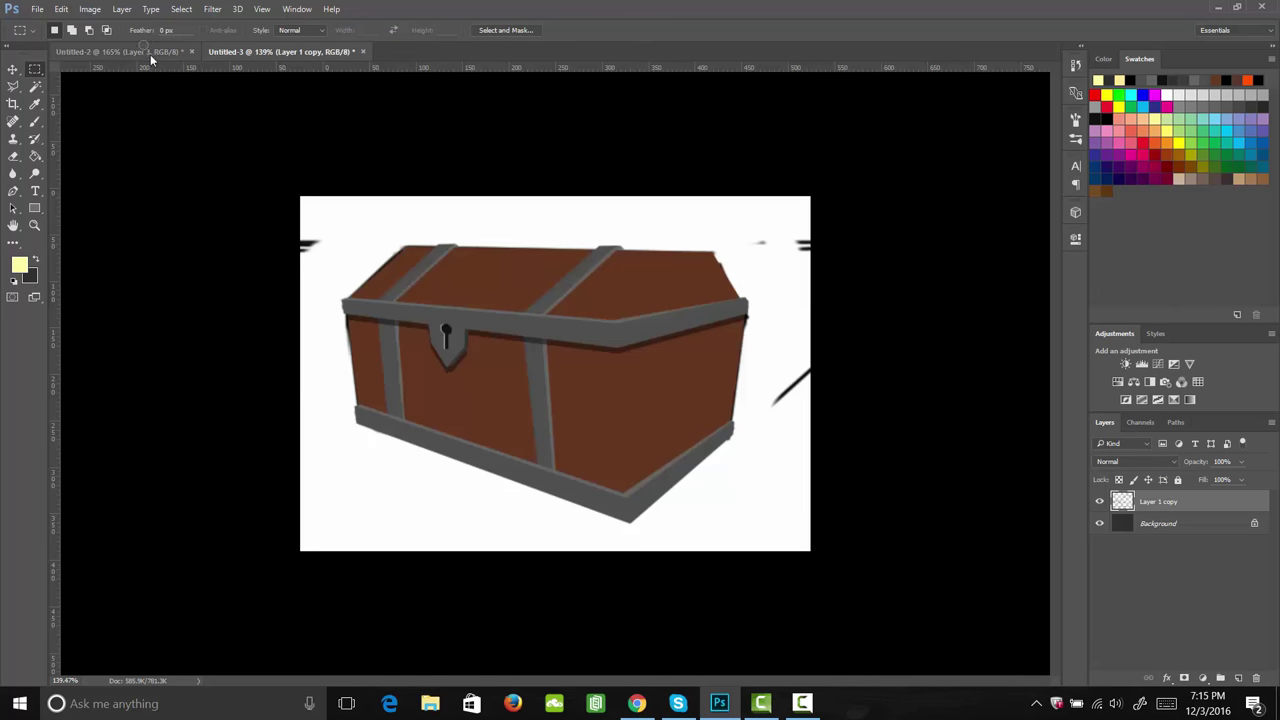
pyautogui.hotkey('ctrl', 'v')
pyautogui.hotkey('ctrl', 'v')
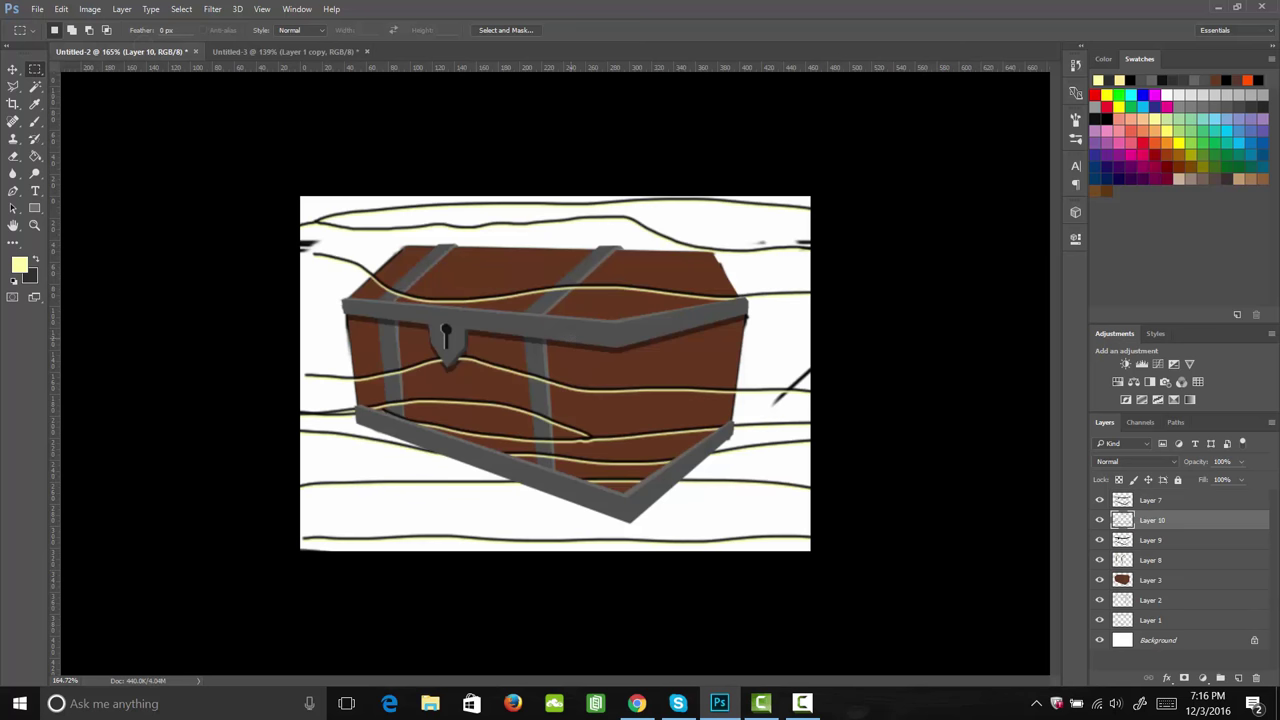
pyautogui.moveTo(1145, 521); pyautogui.dragTo(1152, 564)
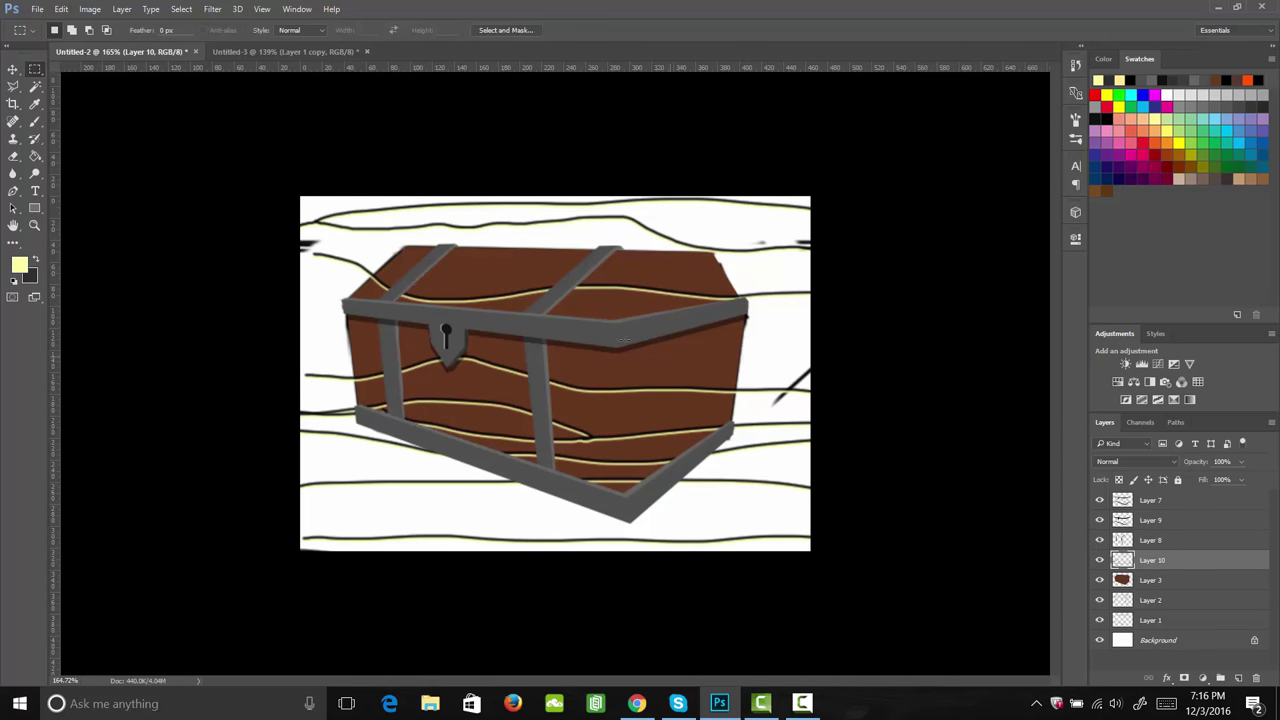
pyautogui.hotkey('ctrl', 't')
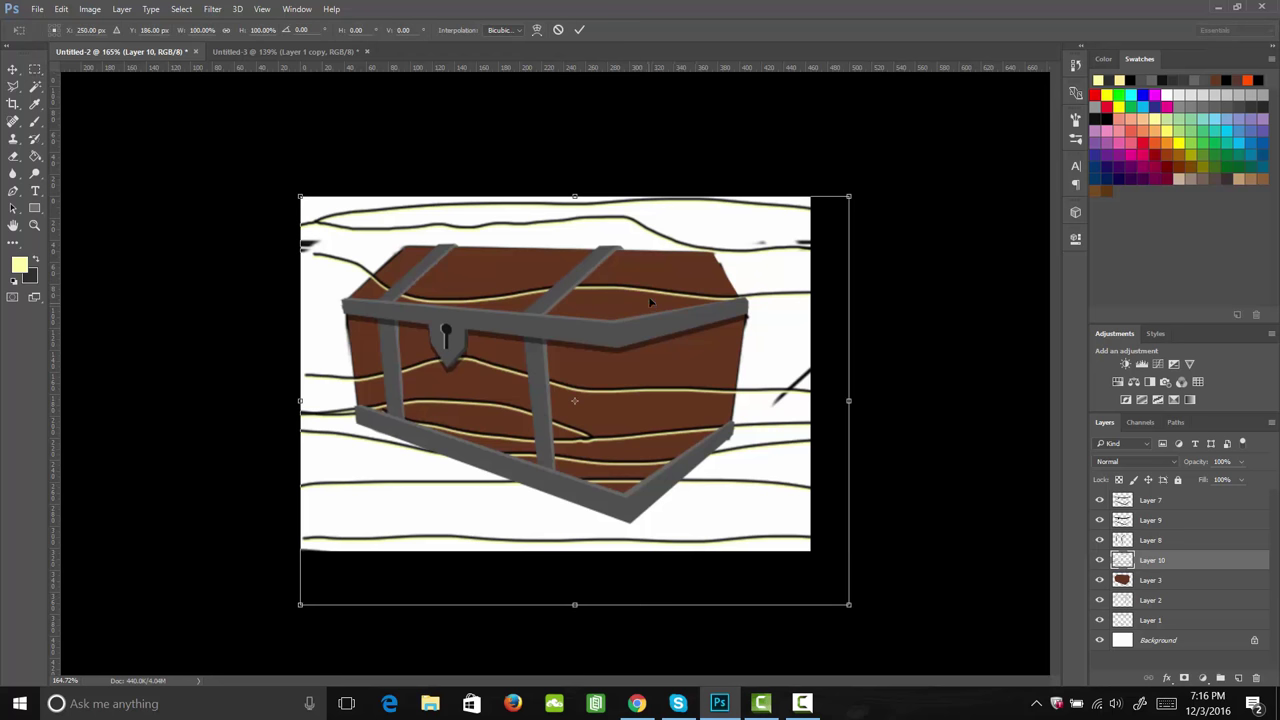
pyautogui.moveTo(849, 196); pyautogui.dragTo(664, 333)
pyautogui.moveTo(577, 410); pyautogui.dragTo(619, 357)
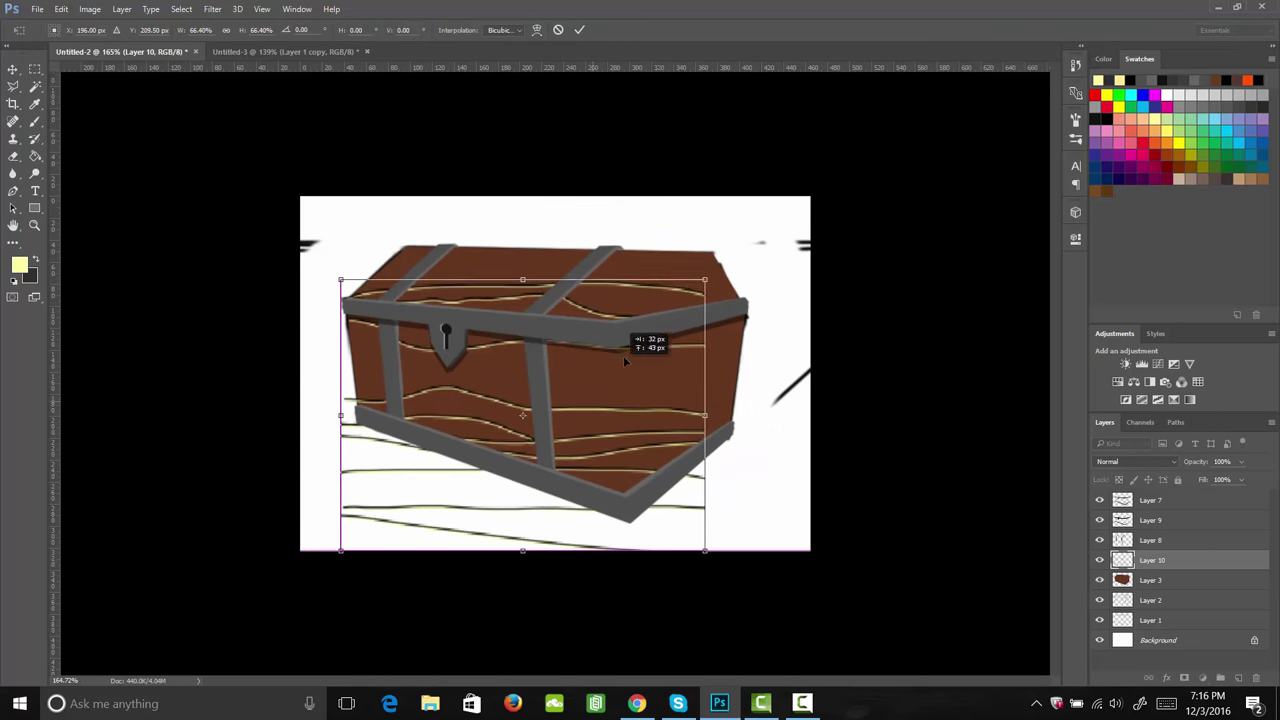
# Step: Distort the grain's four corners onto the chest's front face and paste another grain copy
pyautogui.rightClick(618, 348)
pyautogui.click(668, 428)
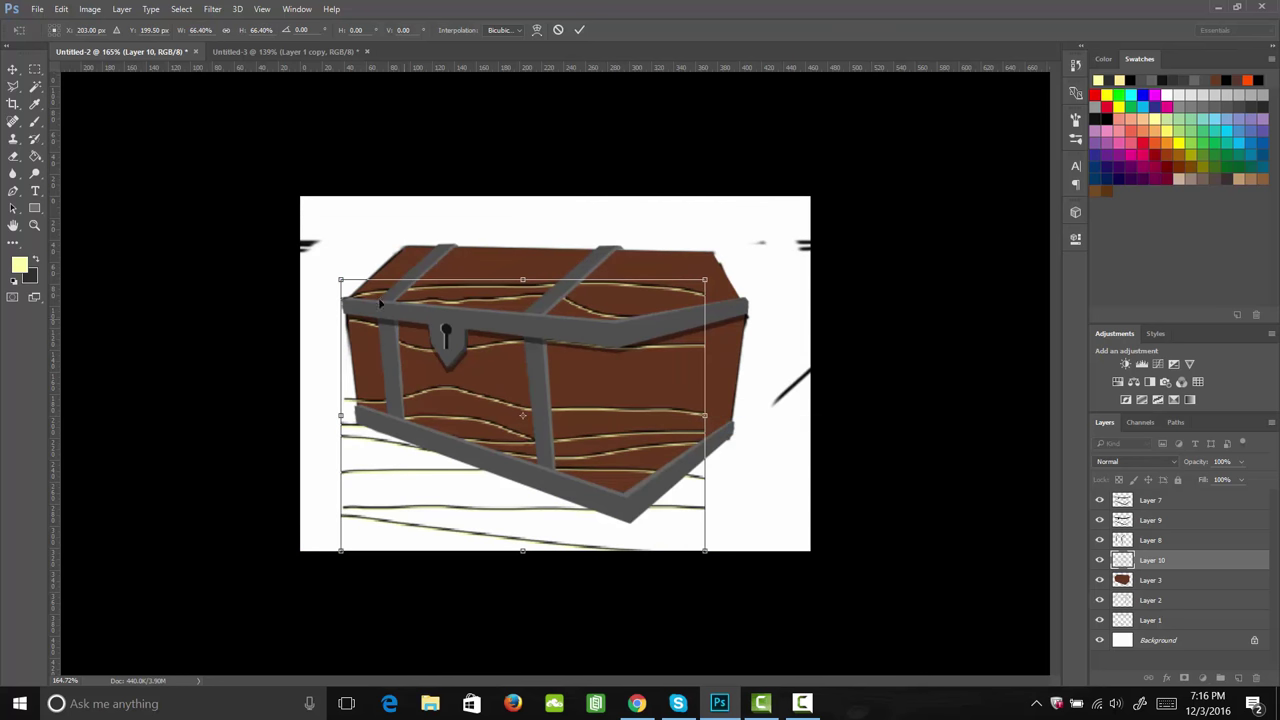
pyautogui.moveTo(341, 282); pyautogui.dragTo(344, 302)
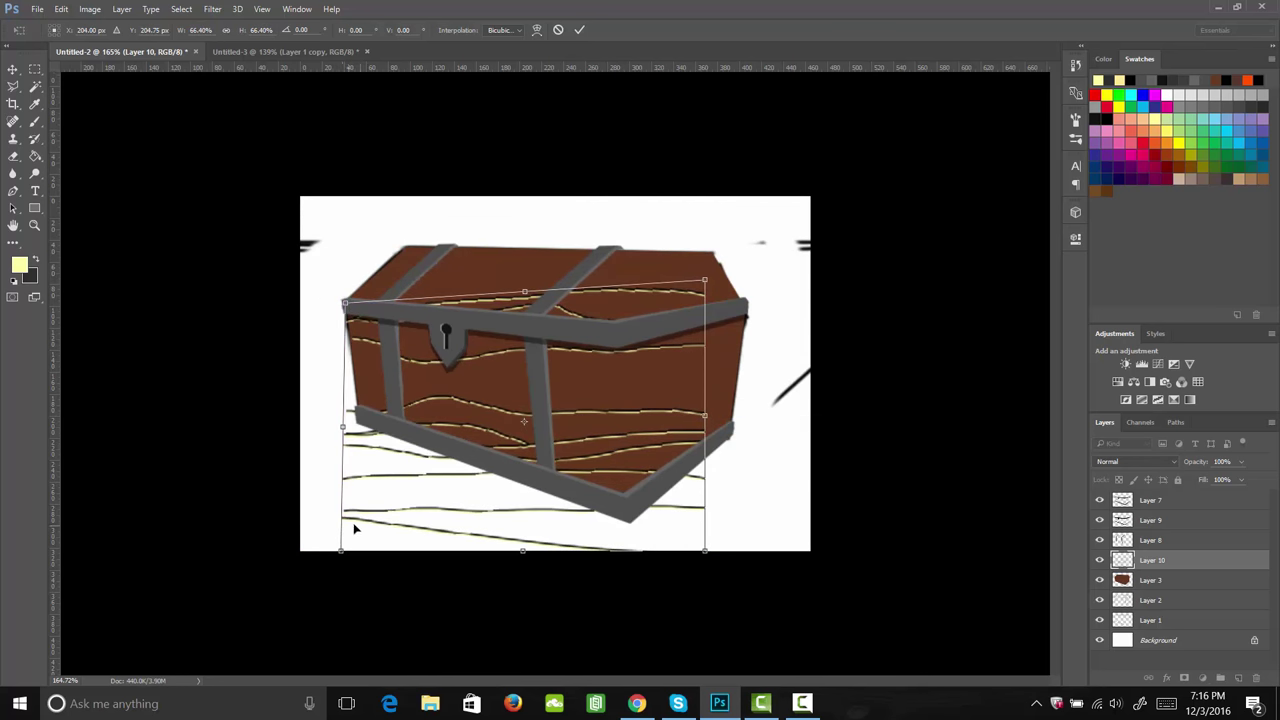
pyautogui.moveTo(341, 553); pyautogui.dragTo(360, 420)
pyautogui.moveTo(706, 552); pyautogui.dragTo(632, 519)
pyautogui.moveTo(704, 281); pyautogui.dragTo(625, 339)
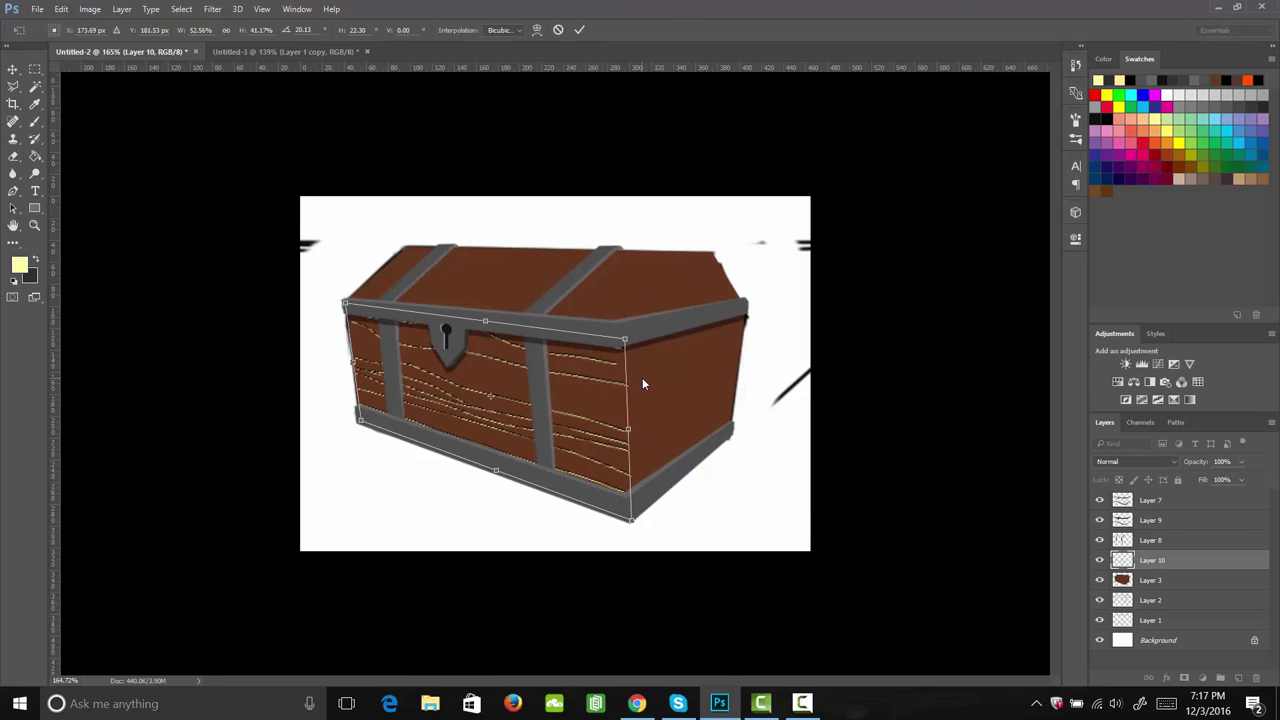
pyautogui.press('Return')
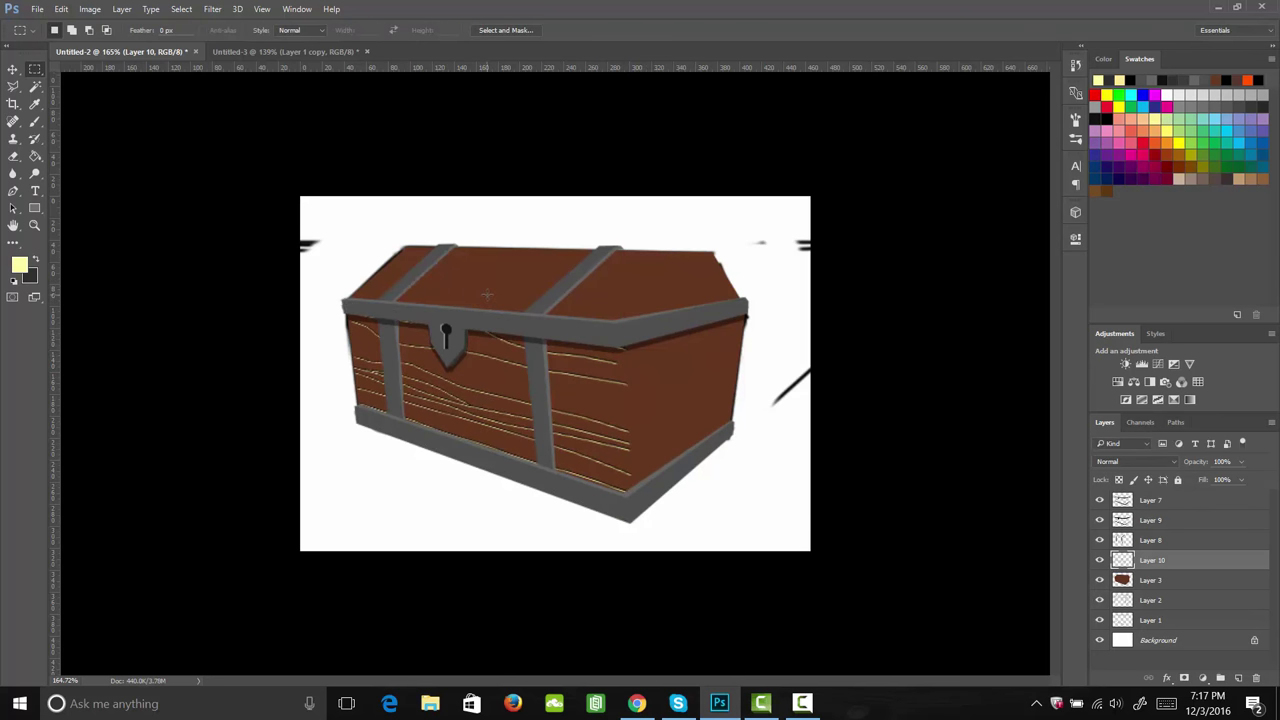
pyautogui.hotkey('ctrl', 'v')
# Step: Shrink the grain copy to half, distort it onto the chest's right side, and paste another
pyautogui.hotkey('ctrl', 't')
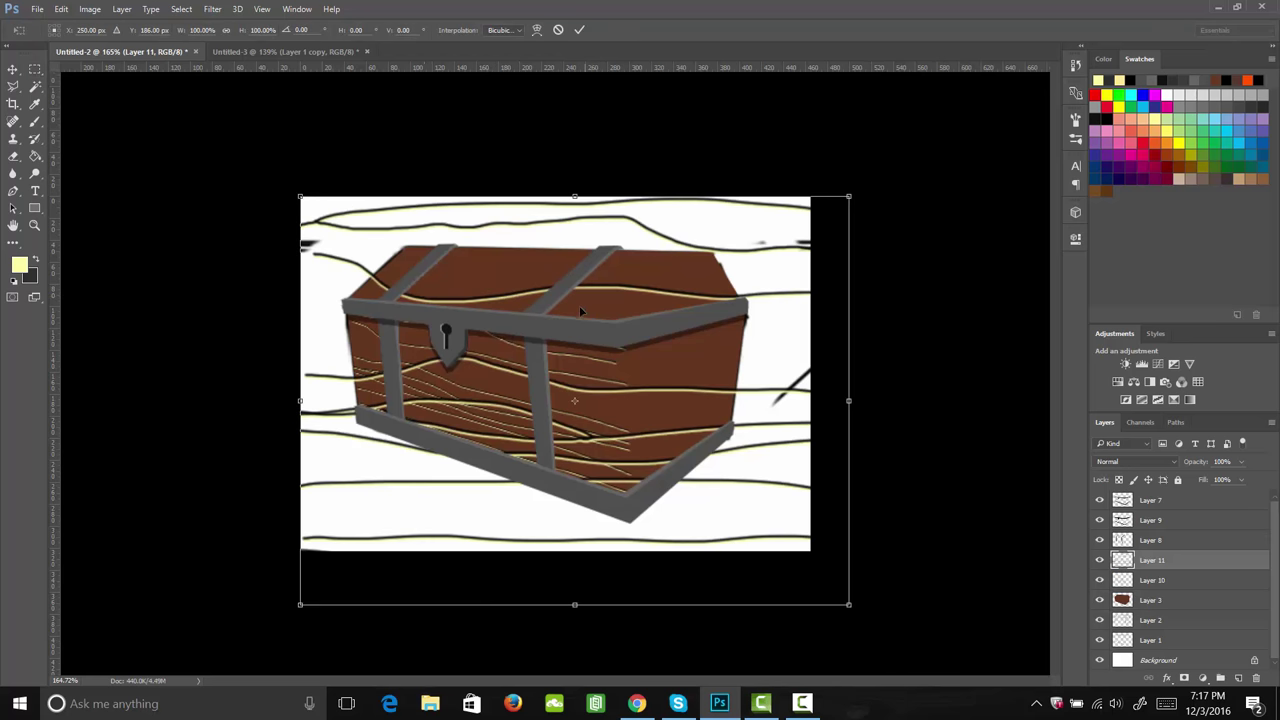
pyautogui.moveTo(301, 198); pyautogui.dragTo(556, 387)
pyautogui.moveTo(733, 416); pyautogui.dragTo(694, 339)
pyautogui.rightClick(705, 385)
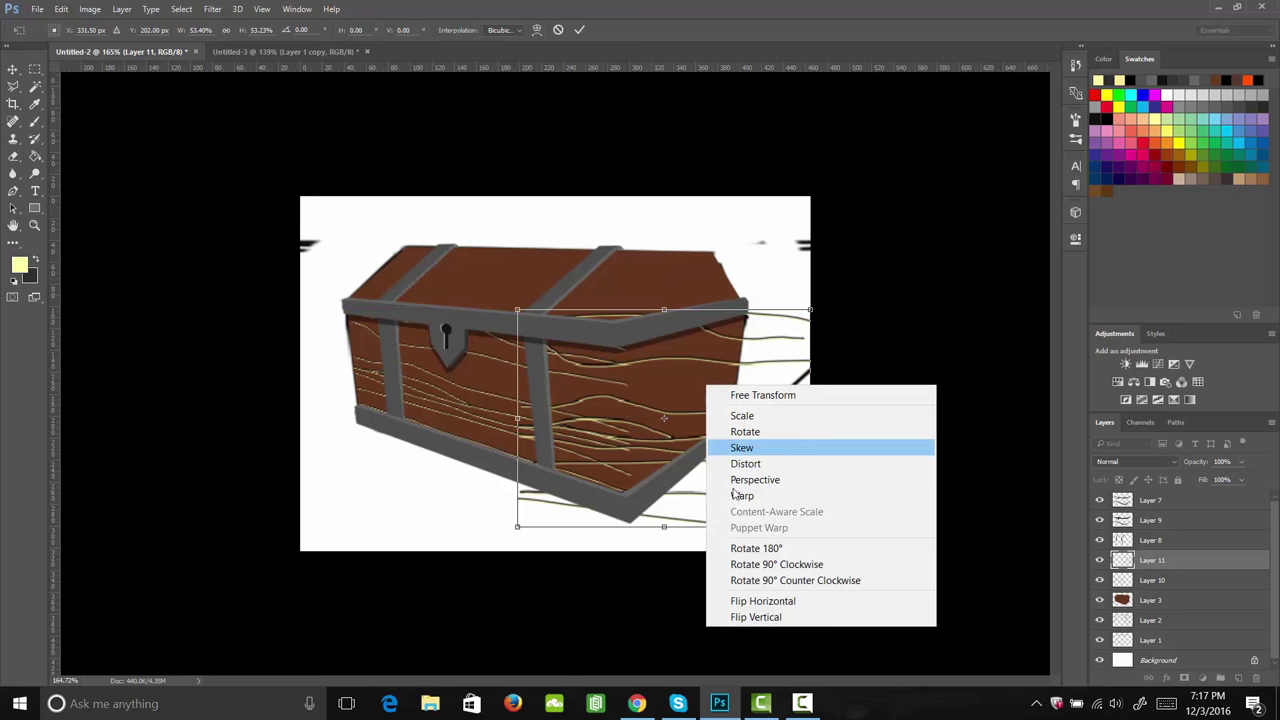
pyautogui.click(765, 466)
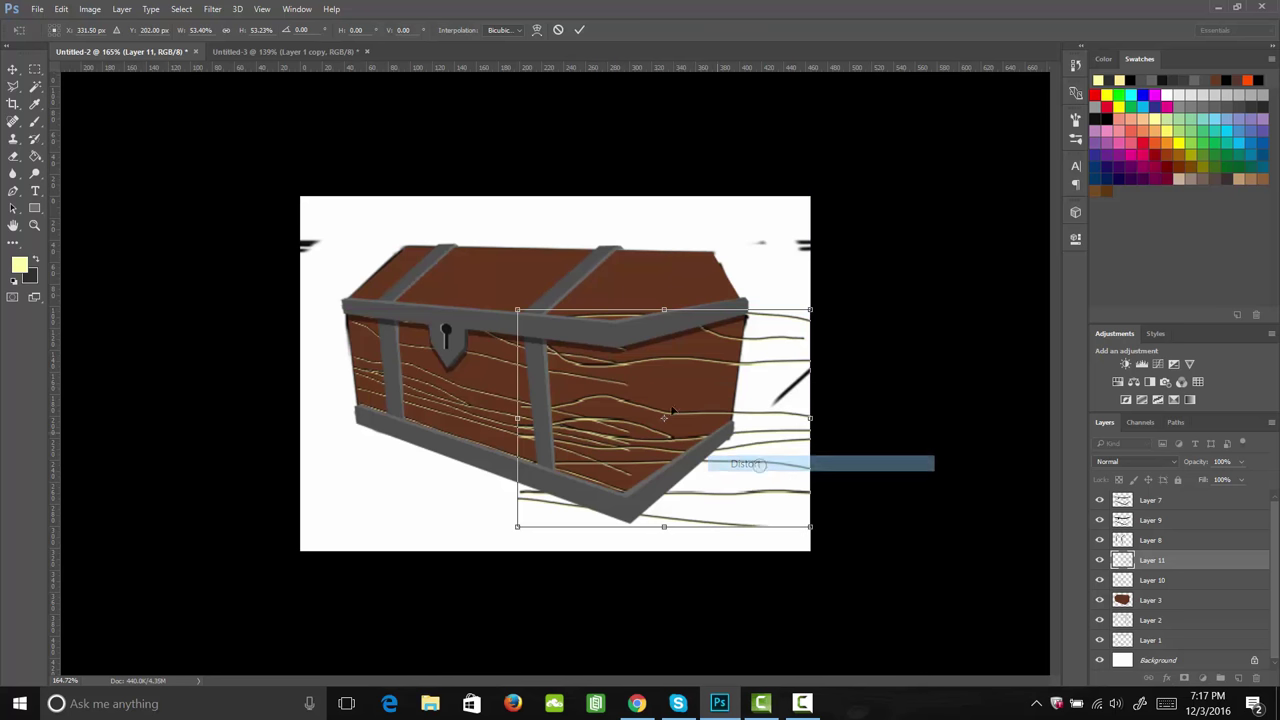
pyautogui.moveTo(519, 314); pyautogui.dragTo(625, 337)
pyautogui.moveTo(518, 528); pyautogui.dragTo(631, 522)
pyautogui.moveTo(811, 313); pyautogui.dragTo(747, 325)
pyautogui.moveTo(790, 517); pyautogui.dragTo(729, 436)
pyautogui.moveTo(746, 318); pyautogui.dragTo(746, 310)
pyautogui.press('Return')
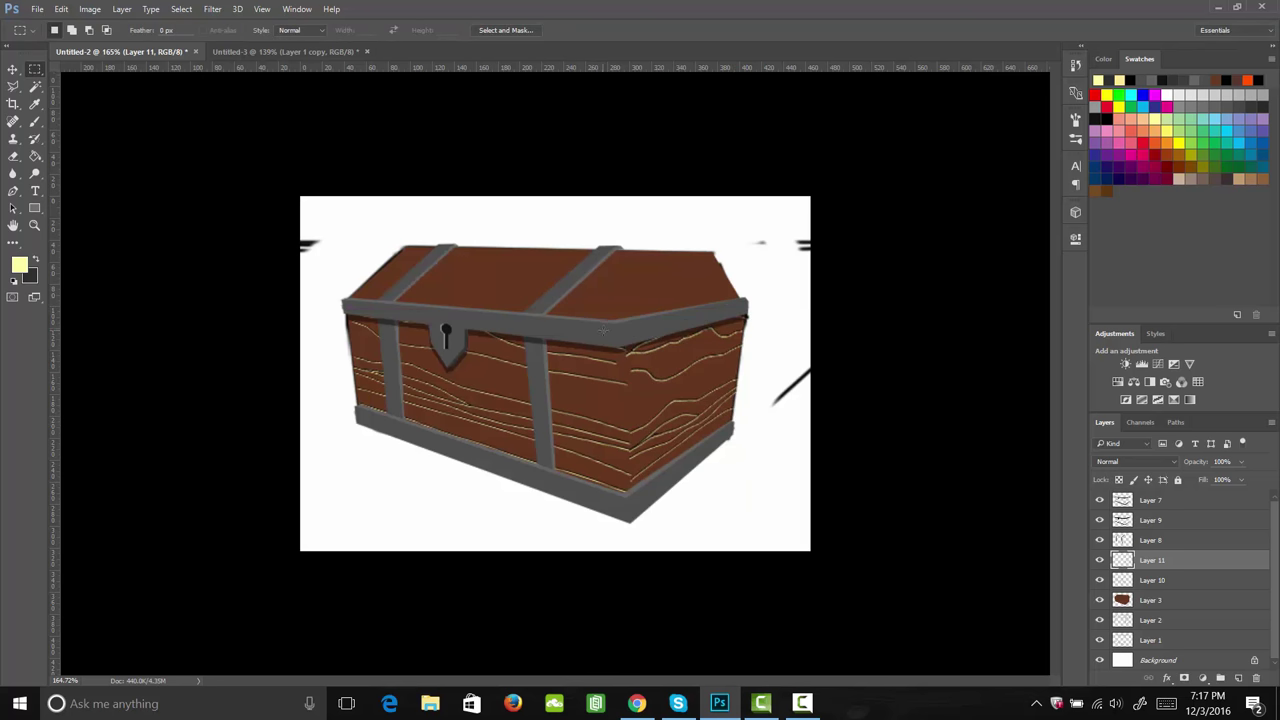
pyautogui.hotkey('ctrl', 'v')
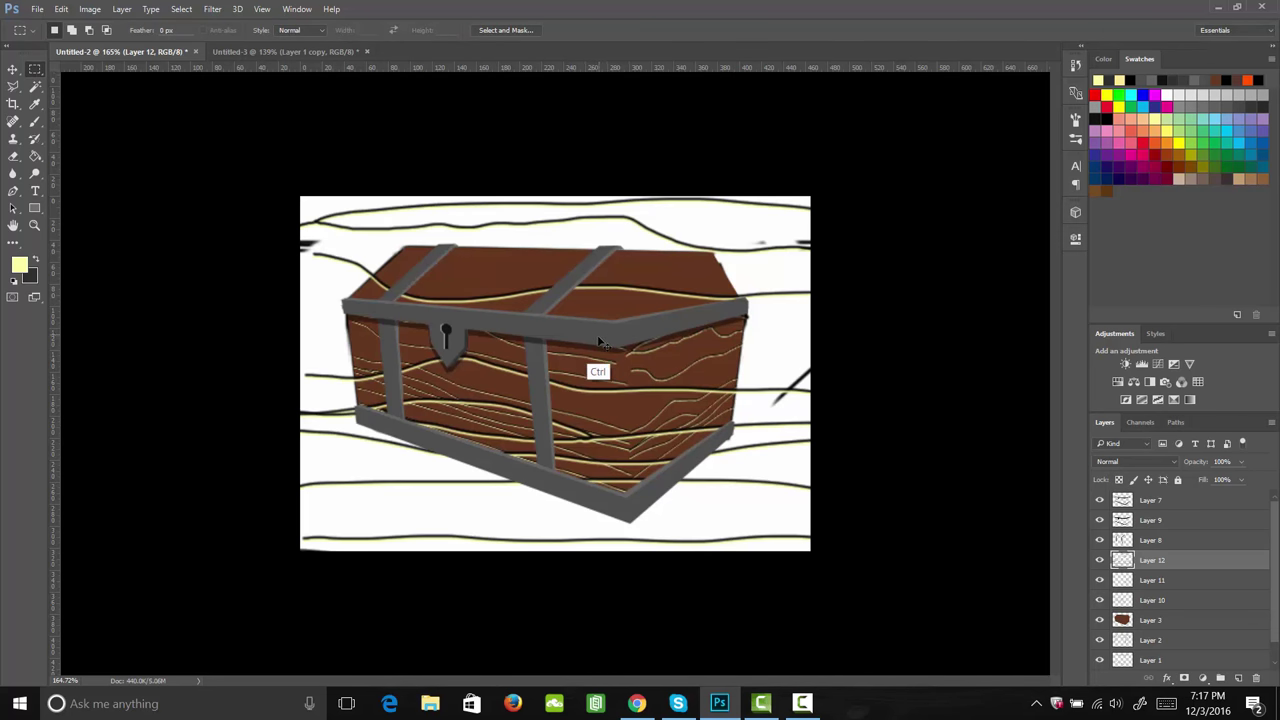
# Step: Shrink the grain copy to half size and distort its corners onto the chest's lid top
pyautogui.hotkey('ctrl', 't')
pyautogui.moveTo(300, 197); pyautogui.dragTo(561, 392)
pyautogui.moveTo(685, 454); pyautogui.dragTo(481, 288)
pyautogui.rightClick(488, 297)
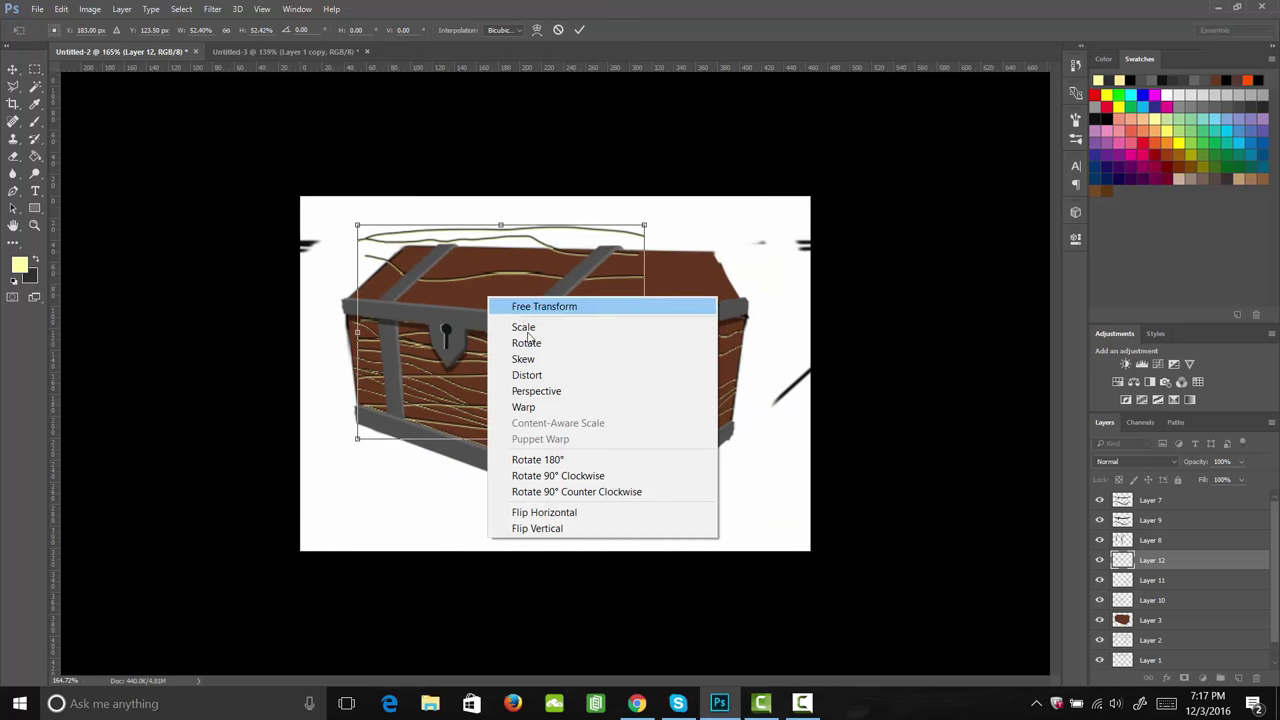
pyautogui.click(527, 375)
pyautogui.moveTo(364, 233); pyautogui.dragTo(403, 248)
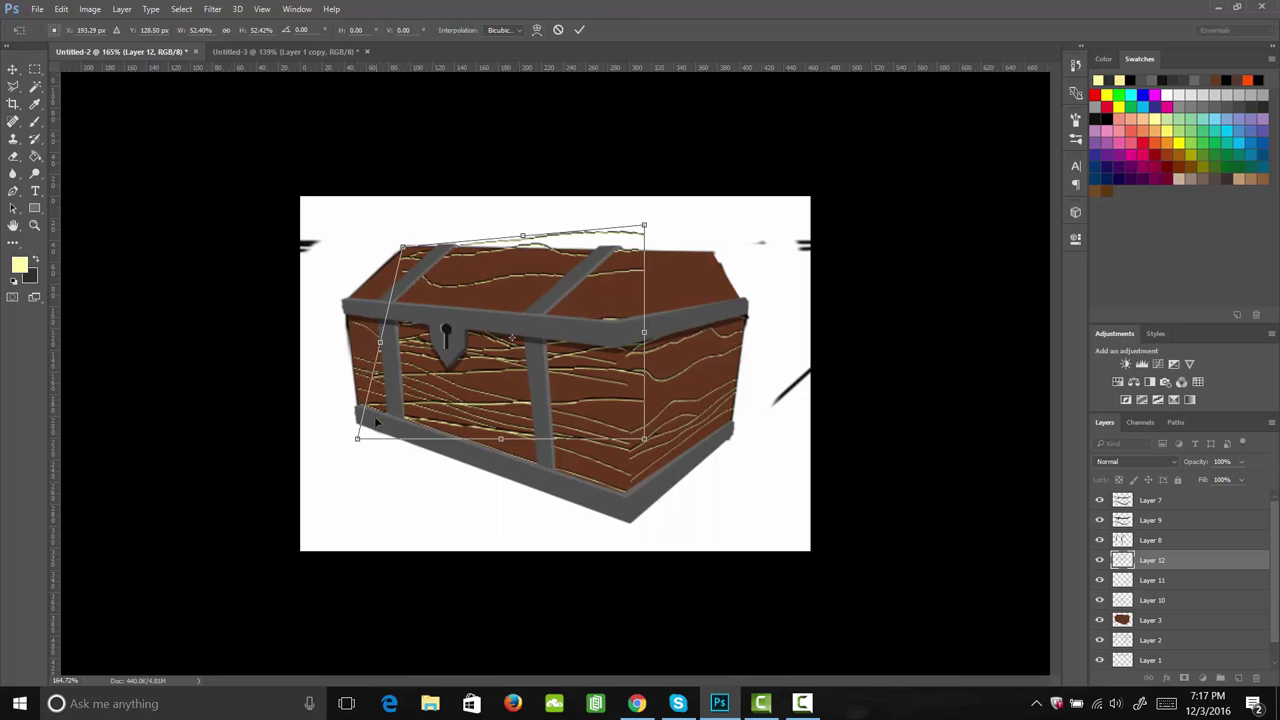
pyautogui.moveTo(358, 440); pyautogui.dragTo(352, 308)
pyautogui.moveTo(643, 226); pyautogui.dragTo(658, 254)
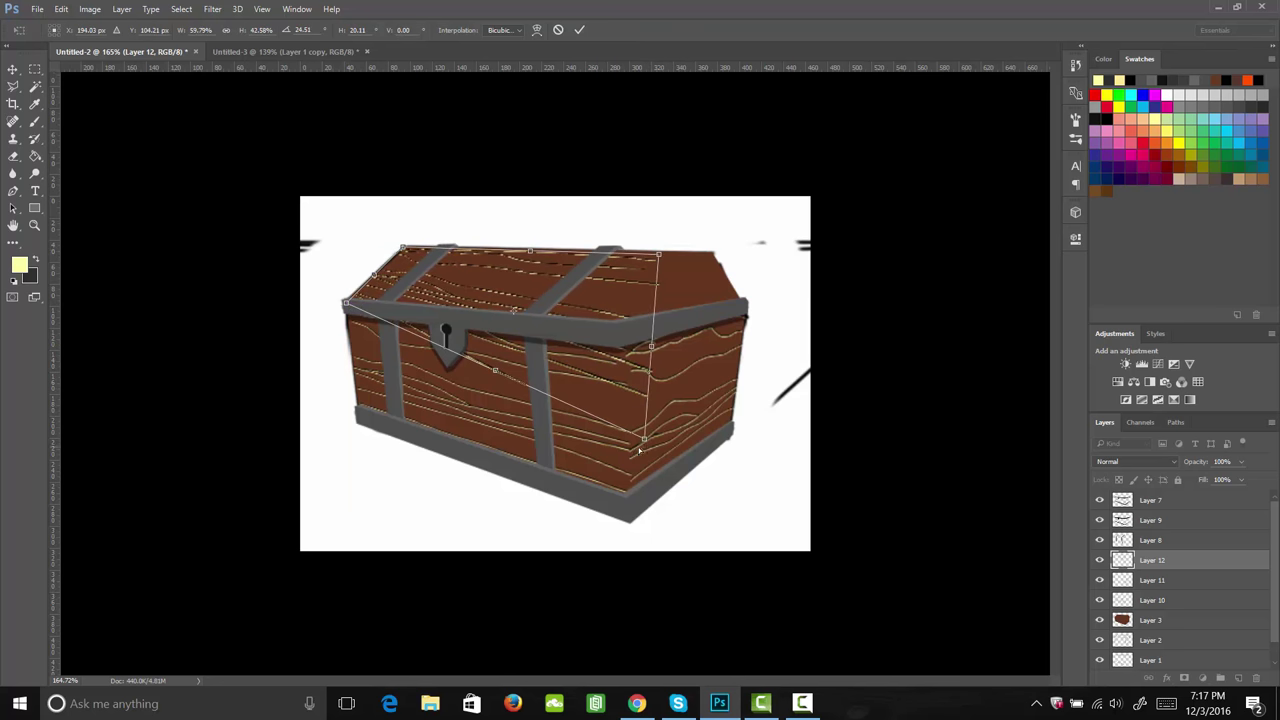
pyautogui.moveTo(643, 436); pyautogui.dragTo(615, 331)
pyautogui.press('Return')
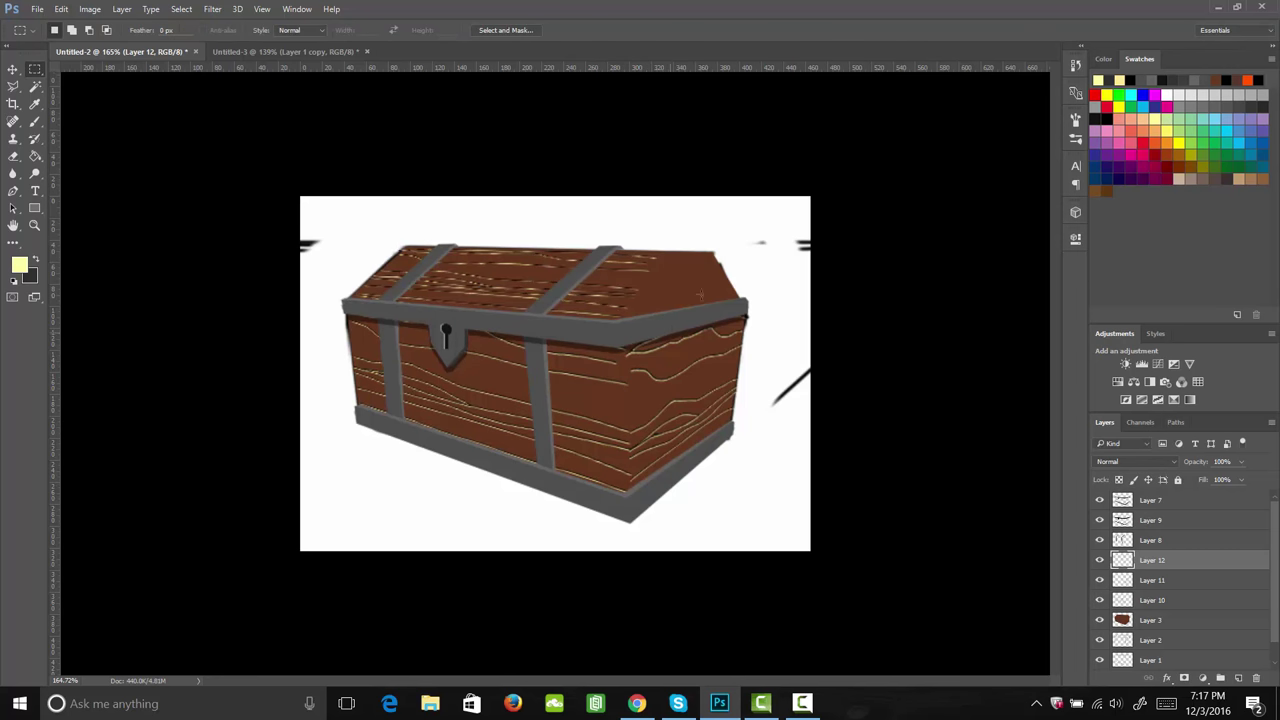
# Step: Paste another grain copy, shrink it, and move it onto the chest's right end
pyautogui.hotkey('ctrl', 'v')
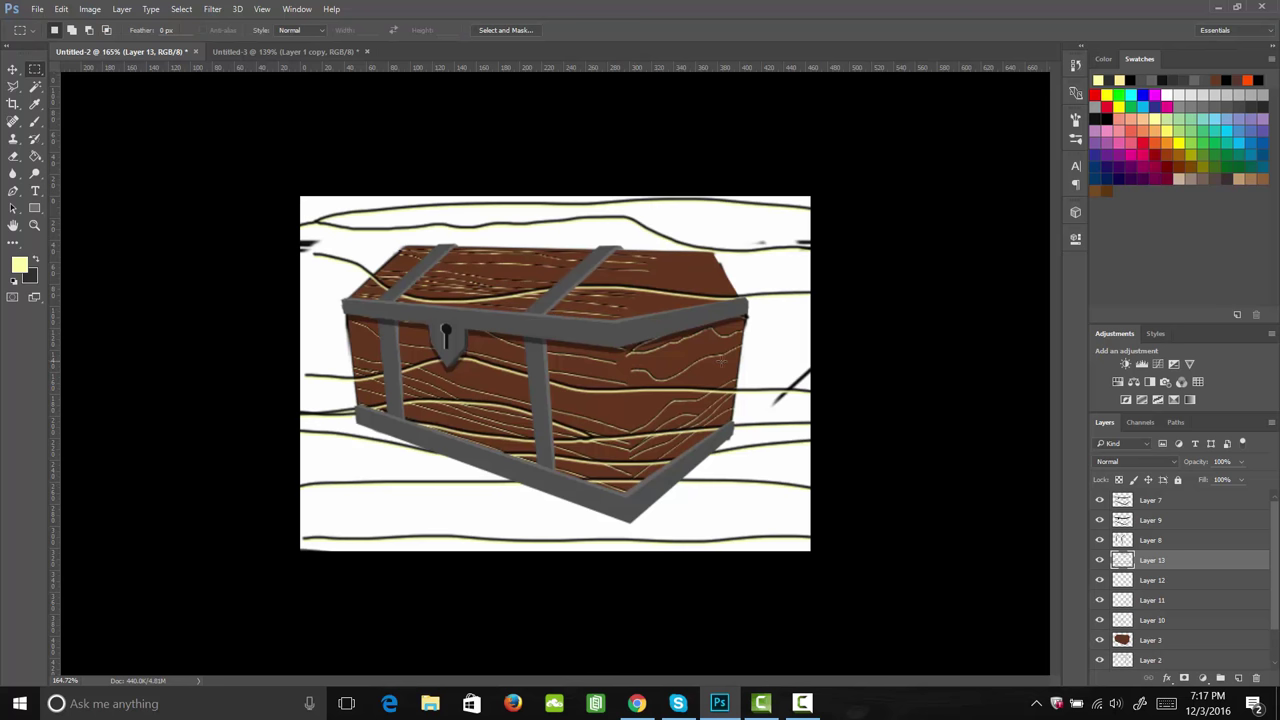
pyautogui.hotkey('ctrl', 't')
pyautogui.moveTo(300, 197)
pyautogui.mouseDown()
pyautogui.moveTo(352, 204)
pyautogui.moveTo(552, 395)
pyautogui.moveTo(618, 400)
pyautogui.mouseUp()
pyautogui.moveTo(766, 514)
pyautogui.mouseDown()
pyautogui.moveTo(773, 362)
pyautogui.moveTo(710, 347)
pyautogui.mouseUp()
pyautogui.moveTo(586, 259); pyautogui.dragTo(629, 288)
# Step: Distort the grain onto the lid's slanted right end and erase the grain spilling past it
pyautogui.rightClick(722, 356)
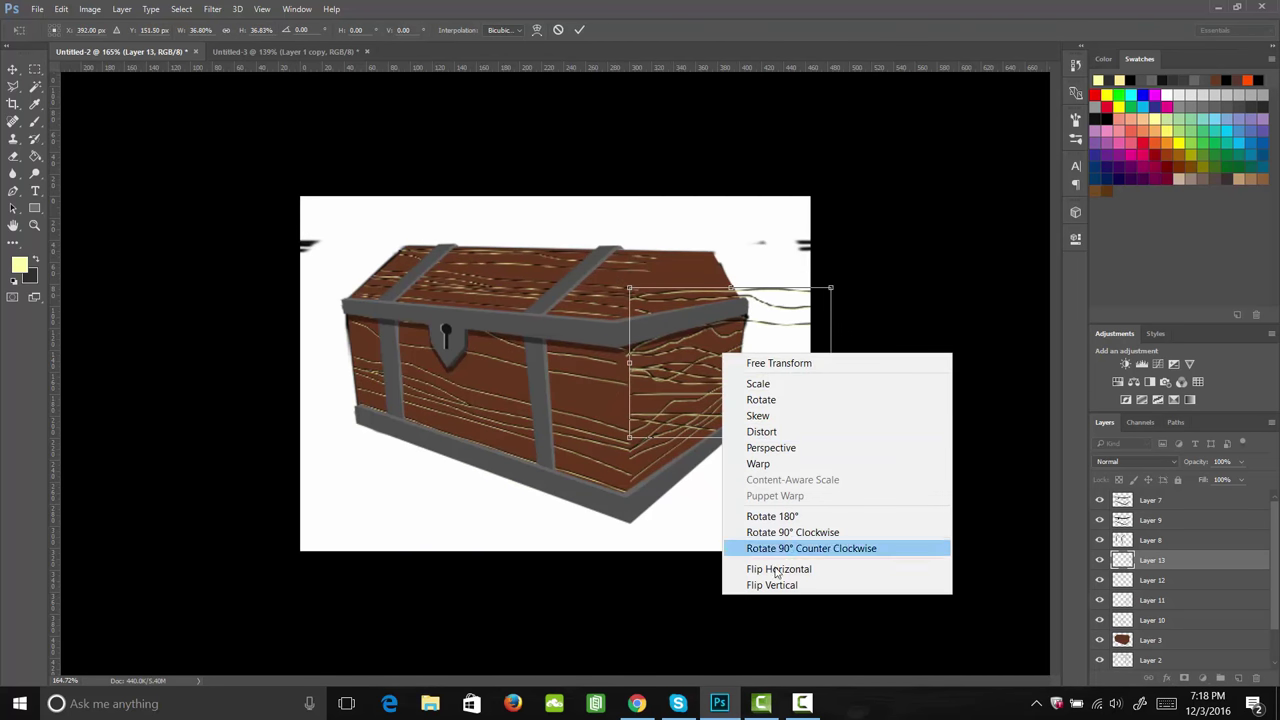
pyautogui.click(781, 432)
pyautogui.moveTo(750, 360); pyautogui.dragTo(746, 268)
pyautogui.moveTo(820, 347)
pyautogui.mouseDown()
pyautogui.moveTo(772, 290)
pyautogui.moveTo(742, 312)
pyautogui.mouseUp()
pyautogui.moveTo(826, 196); pyautogui.dragTo(748, 208)
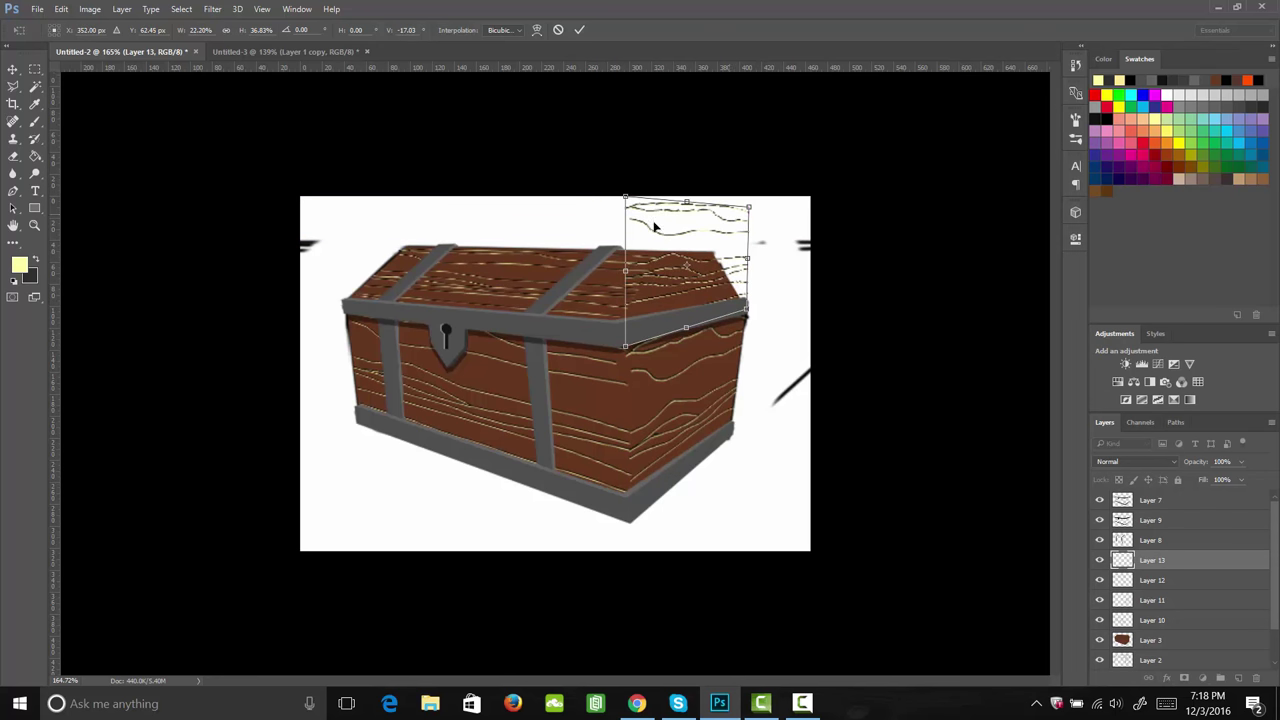
pyautogui.moveTo(625, 198)
pyautogui.mouseDown()
pyautogui.moveTo(623, 232)
pyautogui.moveTo(620, 215)
pyautogui.mouseUp()
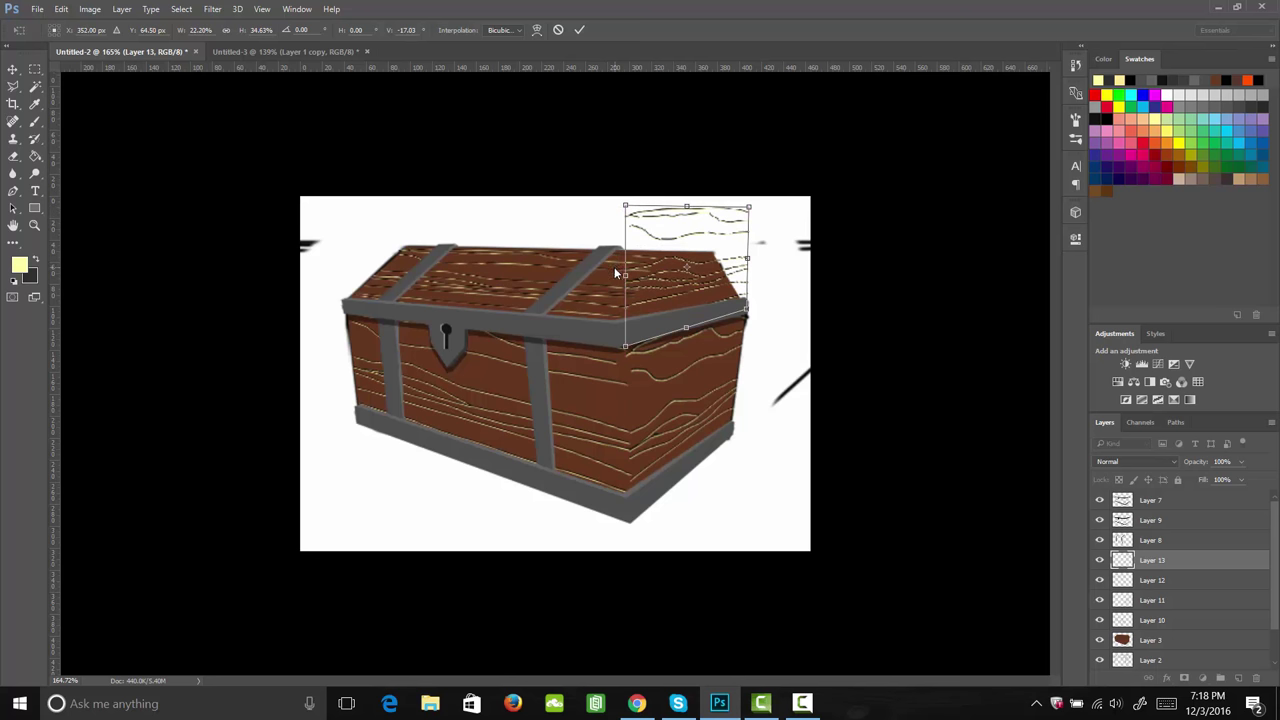
pyautogui.press('Return')
pyautogui.press('e')
pyautogui.moveTo(614, 246)
pyautogui.mouseDown()
pyautogui.moveTo(658, 191)
pyautogui.moveTo(620, 278)
pyautogui.moveTo(682, 194)
pyautogui.moveTo(606, 314)
pyautogui.moveTo(678, 202)
pyautogui.moveTo(737, 247)
pyautogui.moveTo(758, 297)
pyautogui.moveTo(706, 216)
pyautogui.moveTo(763, 236)
pyautogui.moveTo(683, 236)
pyautogui.moveTo(762, 240)
pyautogui.moveTo(763, 252)
pyautogui.moveTo(722, 197)
pyautogui.moveTo(761, 211)
pyautogui.mouseUp()
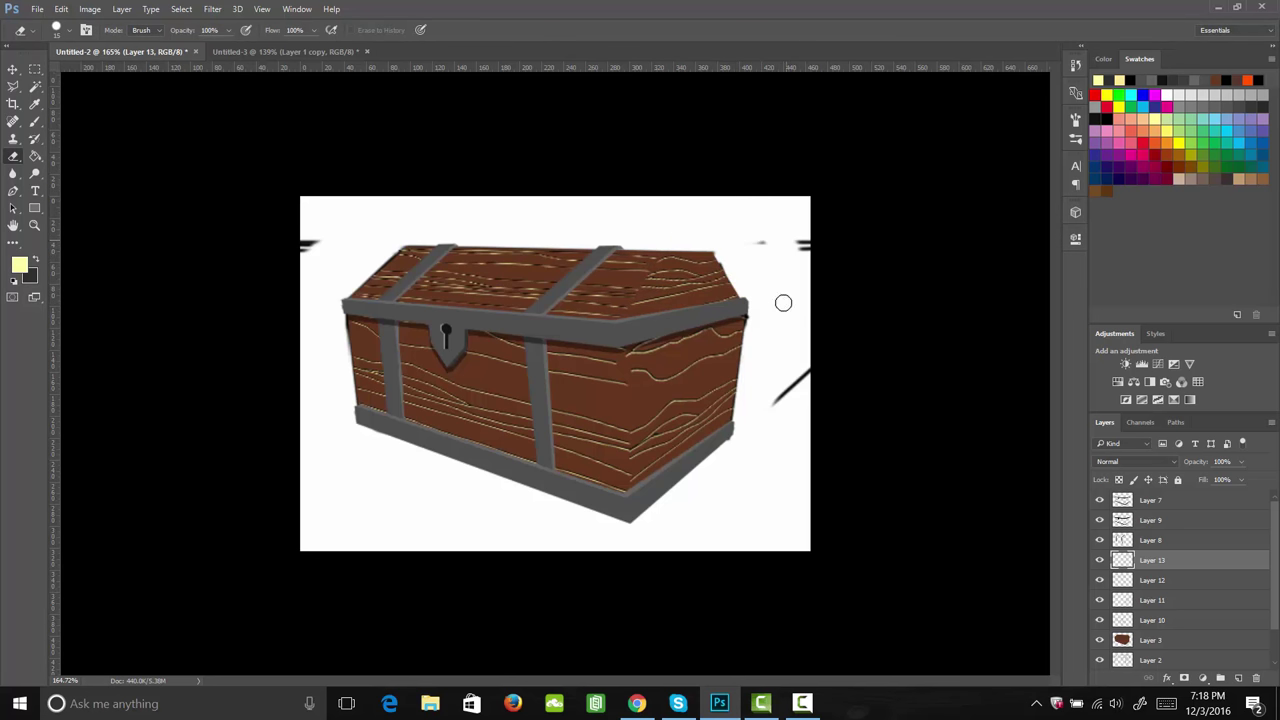
# Step: Merge grain Layers 10 through 13 into a single layer
pyautogui.press('z')
pyautogui.moveTo(654, 335)
pyautogui.mouseDown()
pyautogui.moveTo(610, 350)
pyautogui.moveTo(680, 360)
pyautogui.moveTo(567, 377)
pyautogui.moveTo(612, 390)
pyautogui.mouseUp()
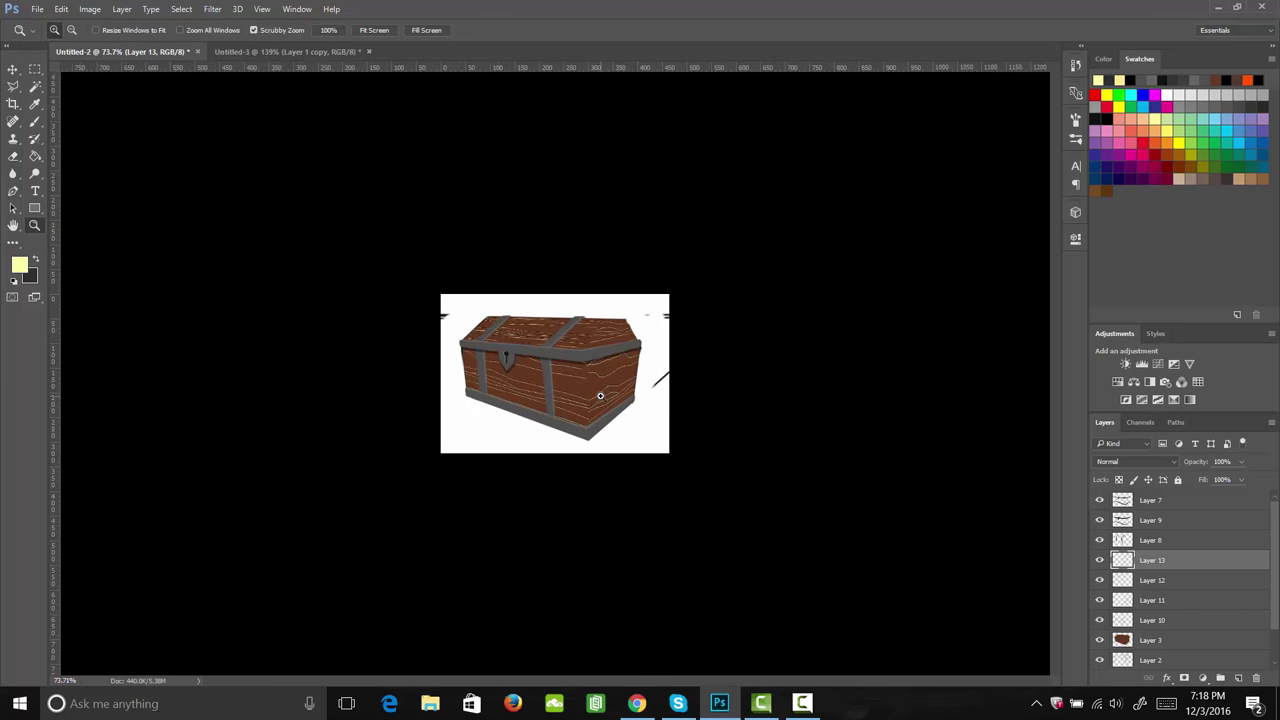
pyautogui.click(578, 398)
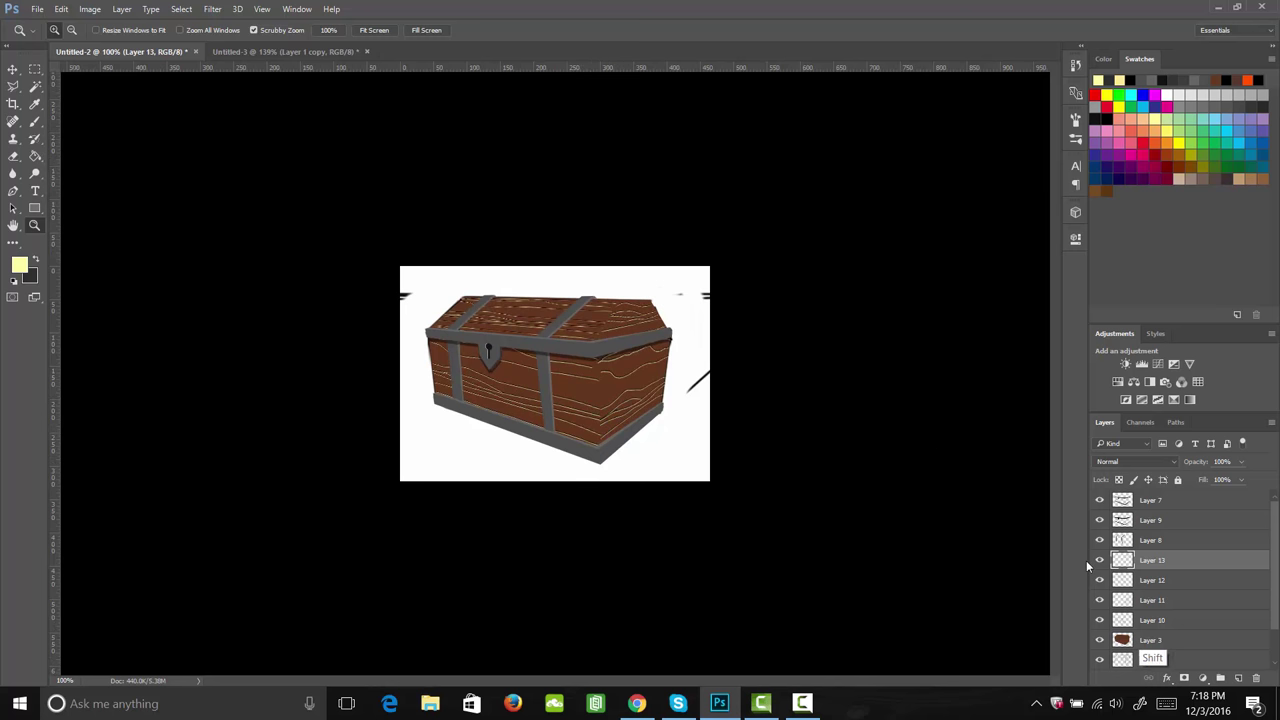
pyautogui.keyDown('shift'); pyautogui.click(1152, 622); pyautogui.keyUp('shift')
pyautogui.rightClick(1174, 580)
pyautogui.click(894, 560)
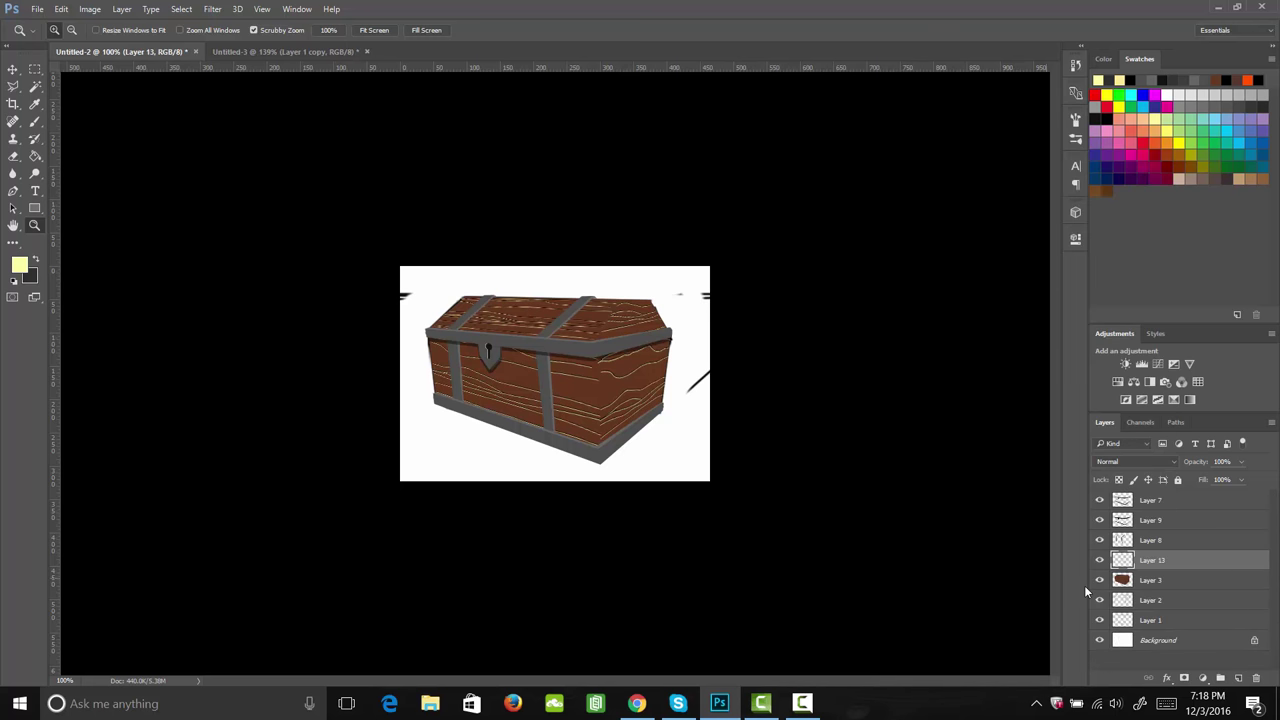
pyautogui.click(1100, 560)
pyautogui.click(1100, 560)
# Step: Set the merged grain layer to Overlay blend mode at 75% opacity
pyautogui.click(1140, 466)
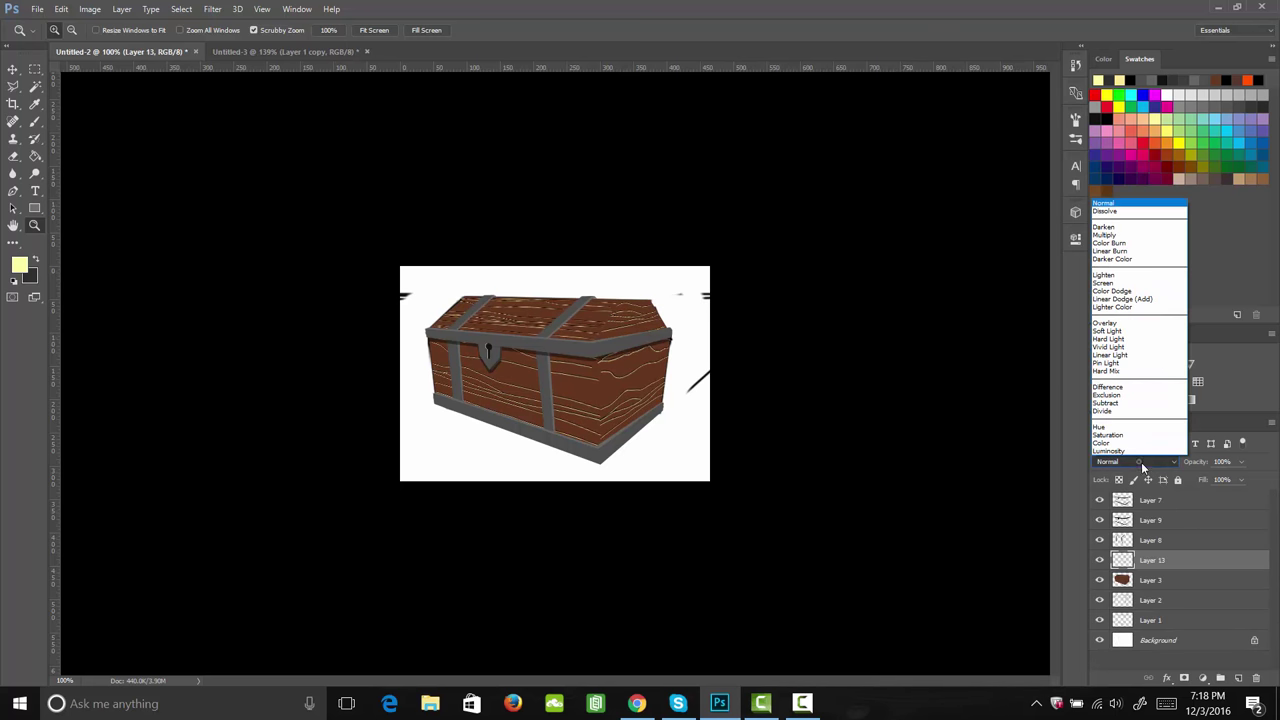
pyautogui.click(1132, 323)
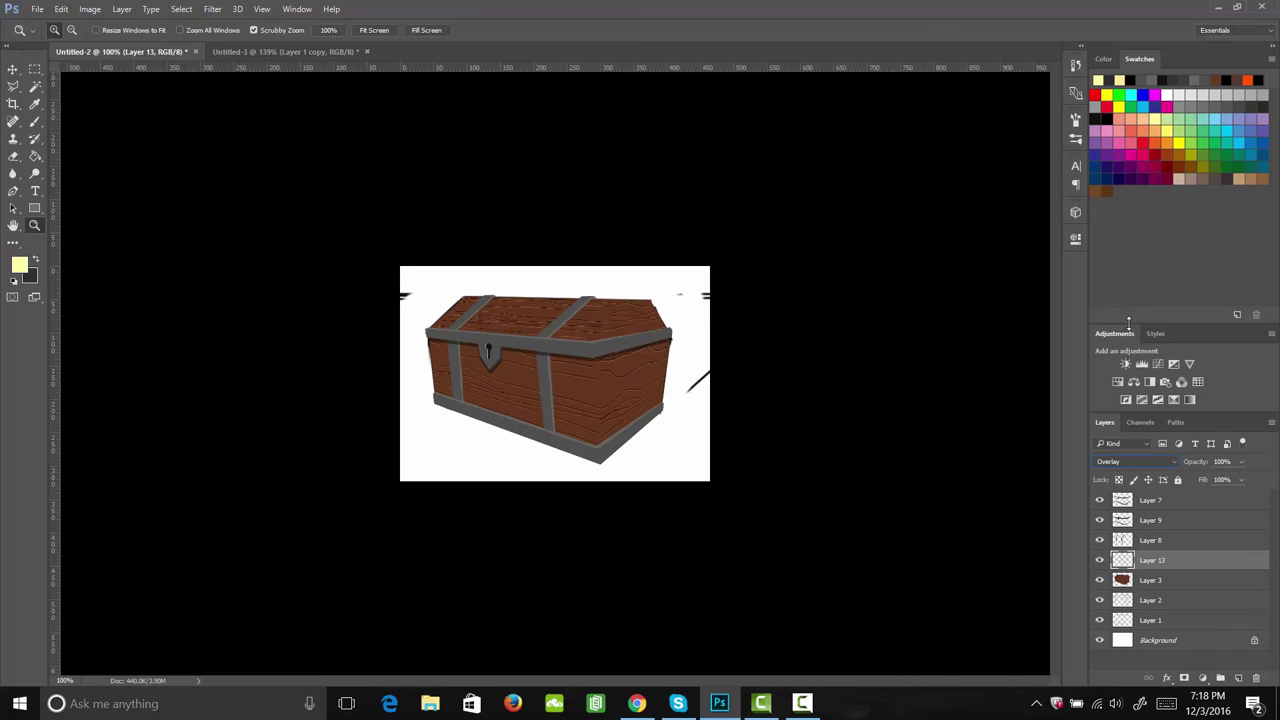
pyautogui.click(1241, 461)
pyautogui.click(614, 383)
pyautogui.moveTo(610, 376); pyautogui.dragTo(650, 393)
pyautogui.click(1150, 583)
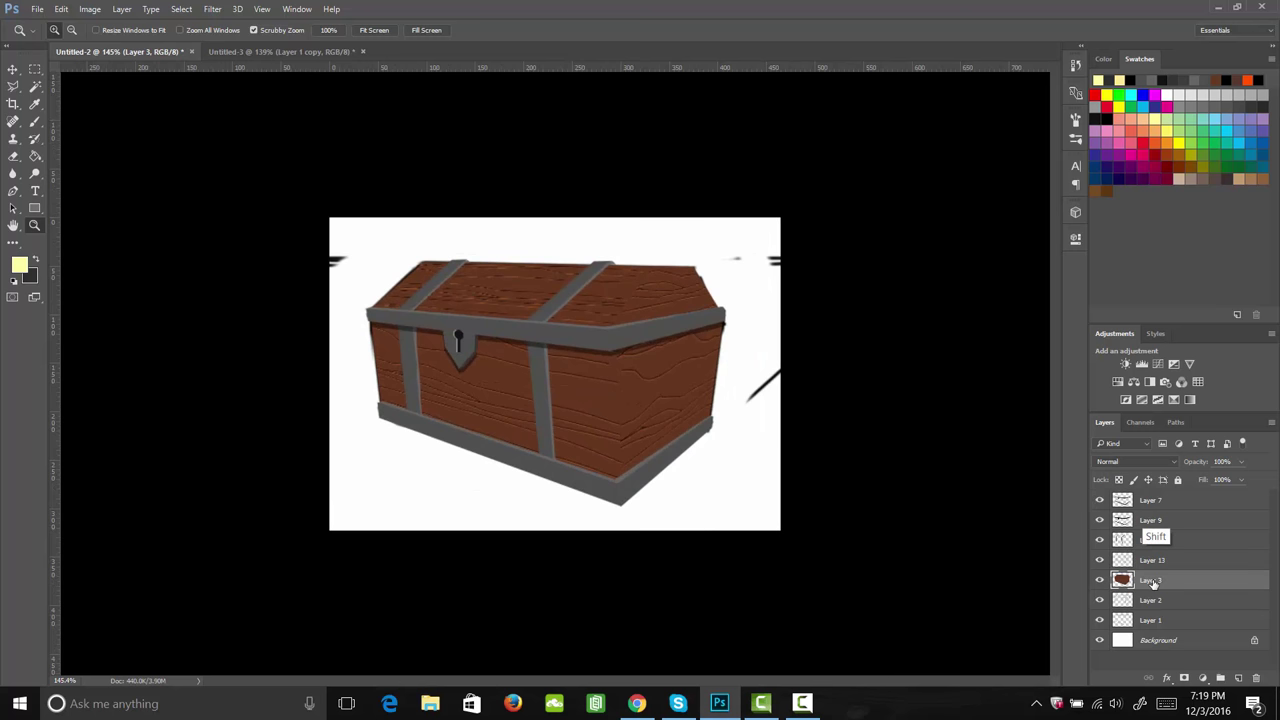
# Step: Merge the selected chest and grain layers into a single Layer 7
pyautogui.keyDown('shift'); pyautogui.click(1157, 503); pyautogui.keyUp('shift')
pyautogui.rightClick(1157, 503)
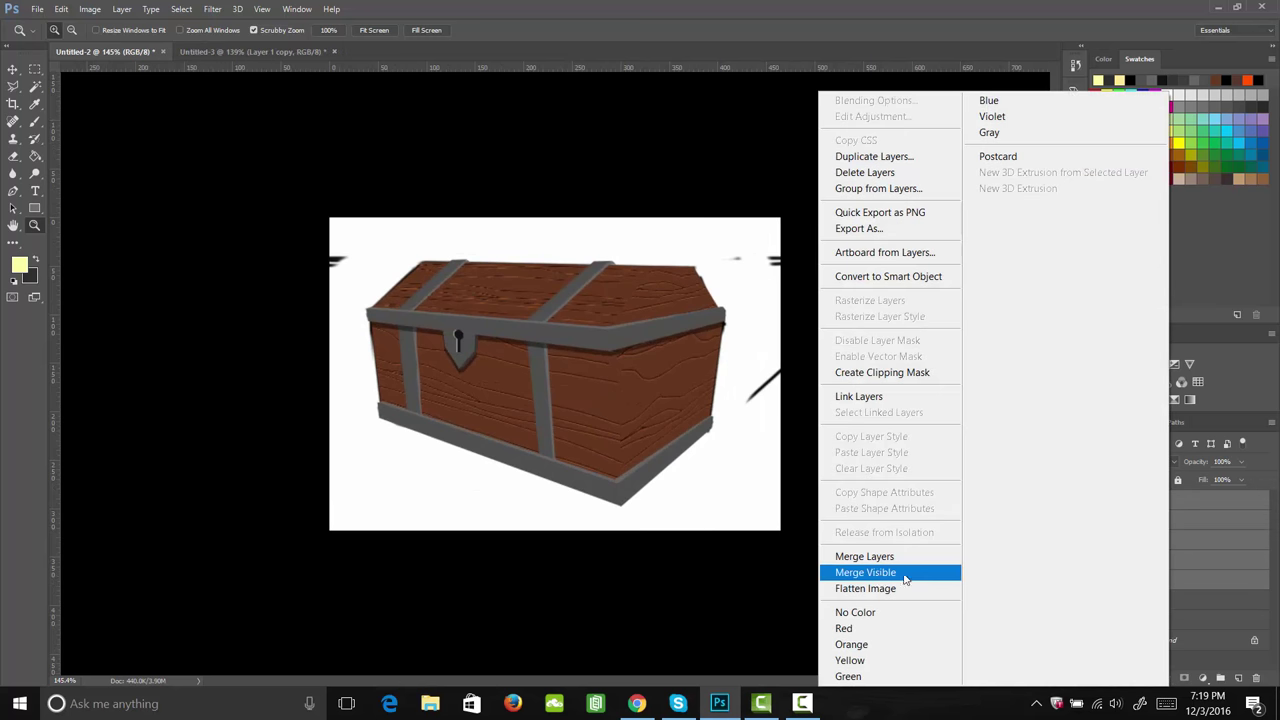
pyautogui.click(895, 555)
# Step: Hide the stray edge strokes on Layer 1 and Layer 2, and add an empty Layer 8
pyautogui.click(1100, 520)
pyautogui.click(1100, 540)
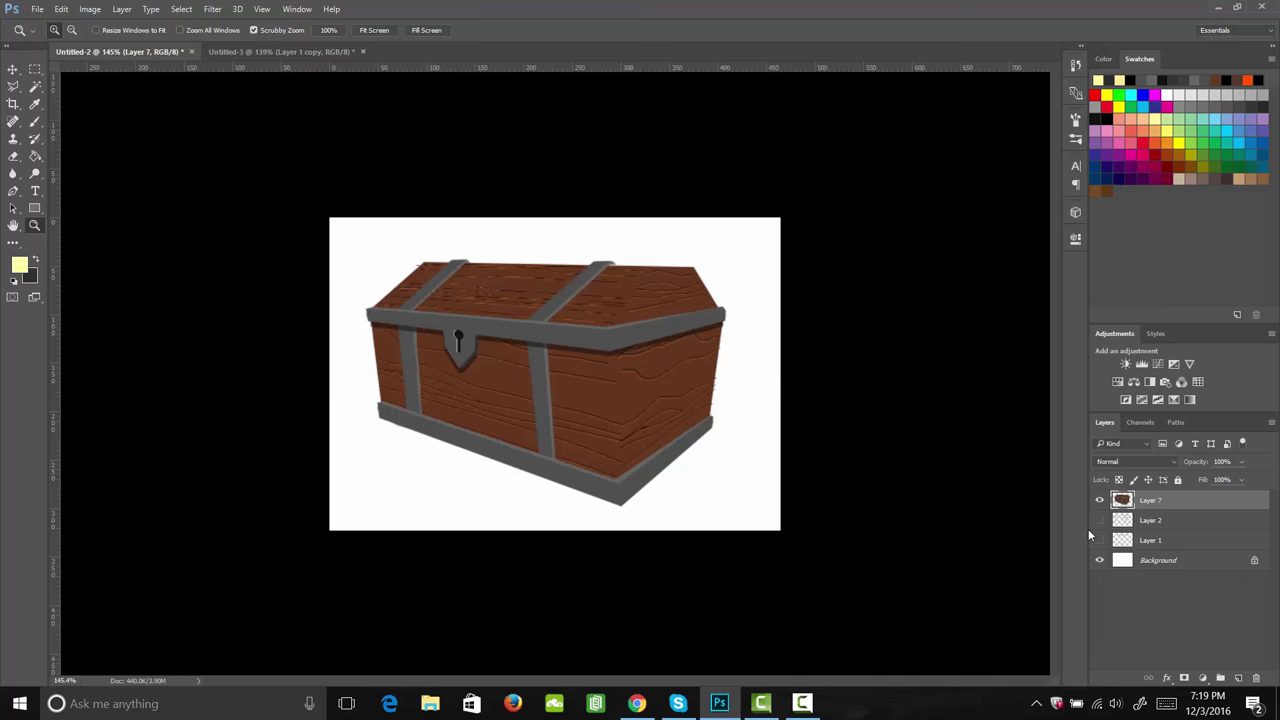
pyautogui.hotkey('ctrl', 'shift', 'alt', 'n')
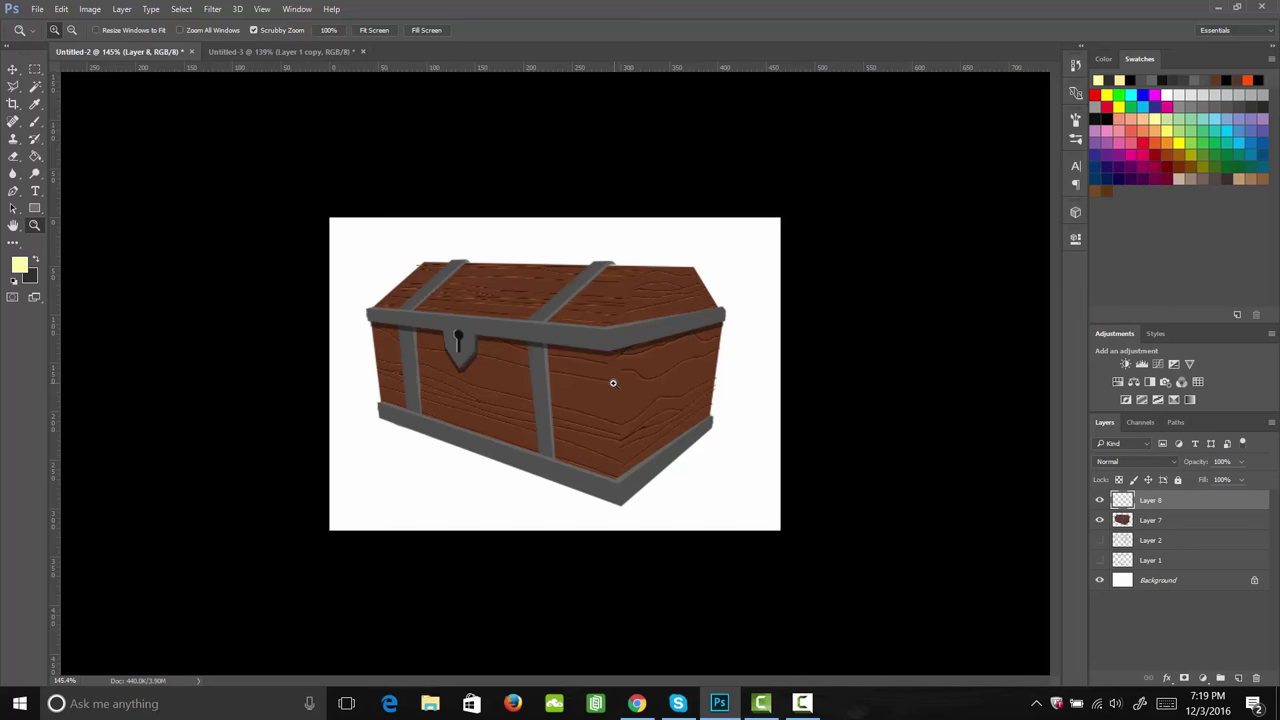
pyautogui.press('l')
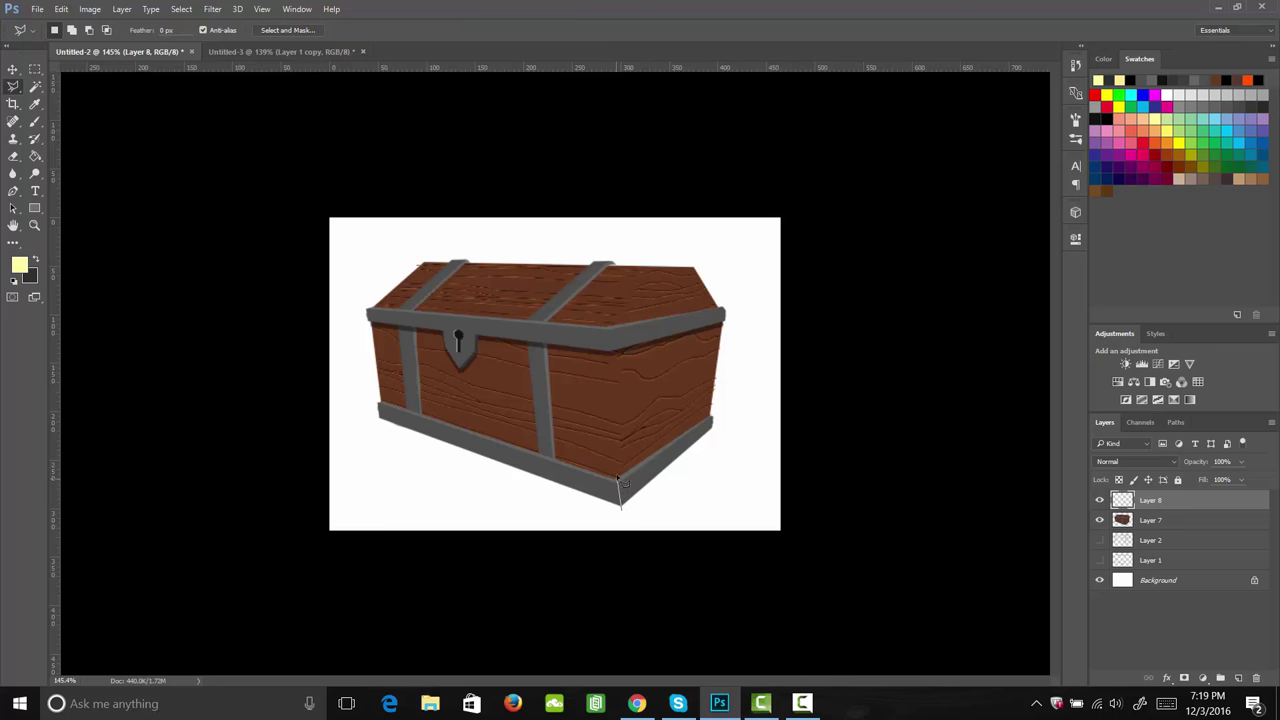
# Step: Outline the chest's right end with a polygonal lasso selection
pyautogui.click(610, 326)
pyautogui.click(695, 267)
pyautogui.click(760, 294)
pyautogui.click(735, 492)
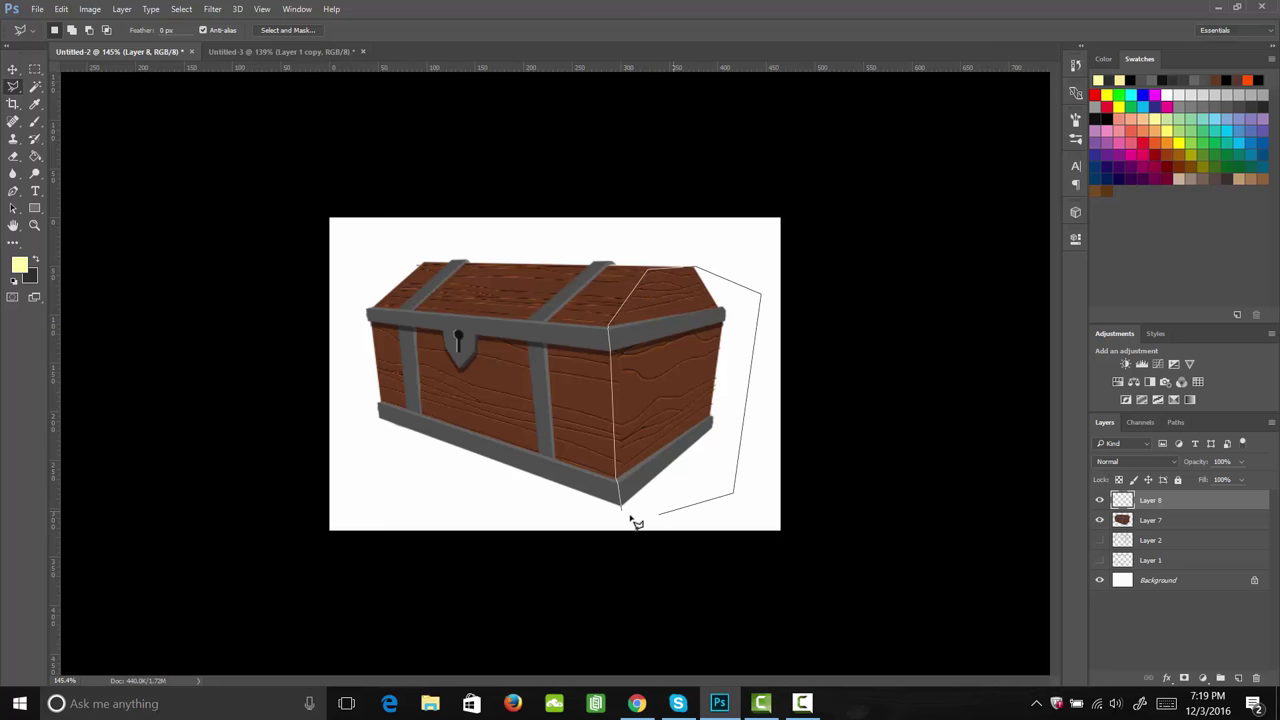
pyautogui.click(622, 507)
# Step: Set the foreground colour to dark navy and bucket-fill the selected right end
pyautogui.click(20, 264)
pyautogui.moveTo(1021, 420); pyautogui.dragTo(1021, 344)
pyautogui.moveTo(914, 432); pyautogui.dragTo(923, 416)
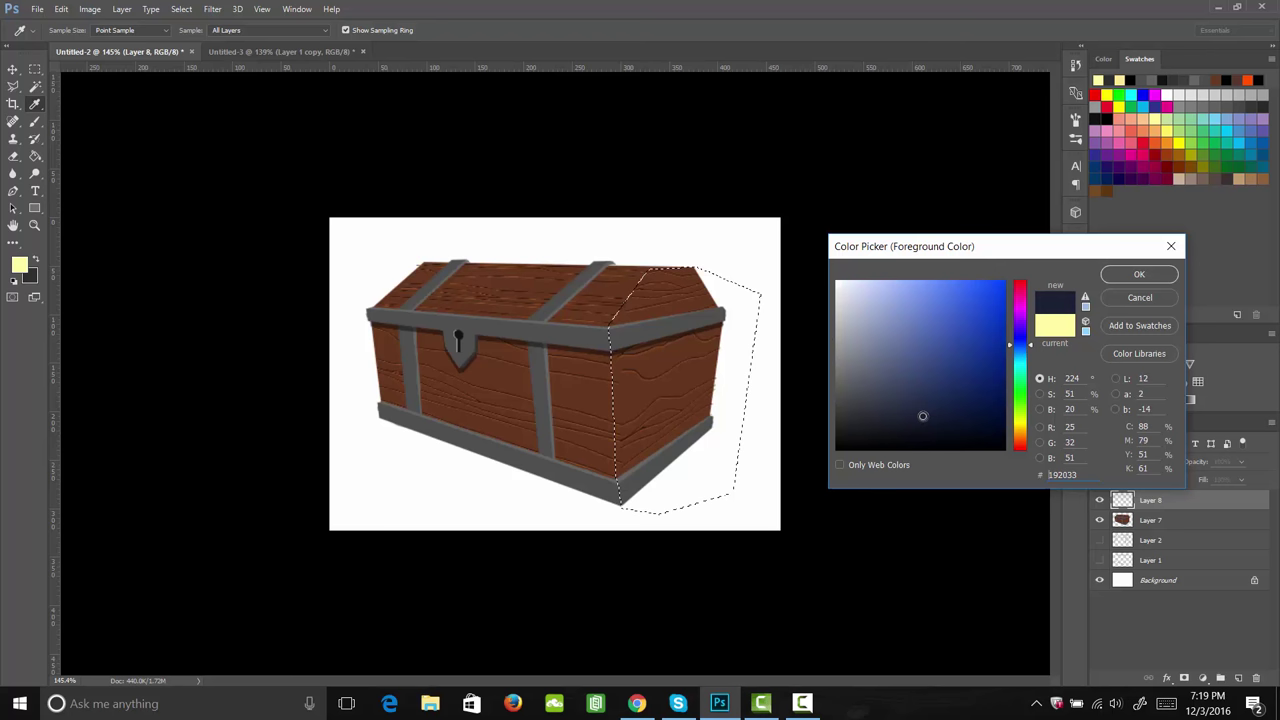
pyautogui.click(1118, 272)
pyautogui.press('g')
pyautogui.click(686, 375)
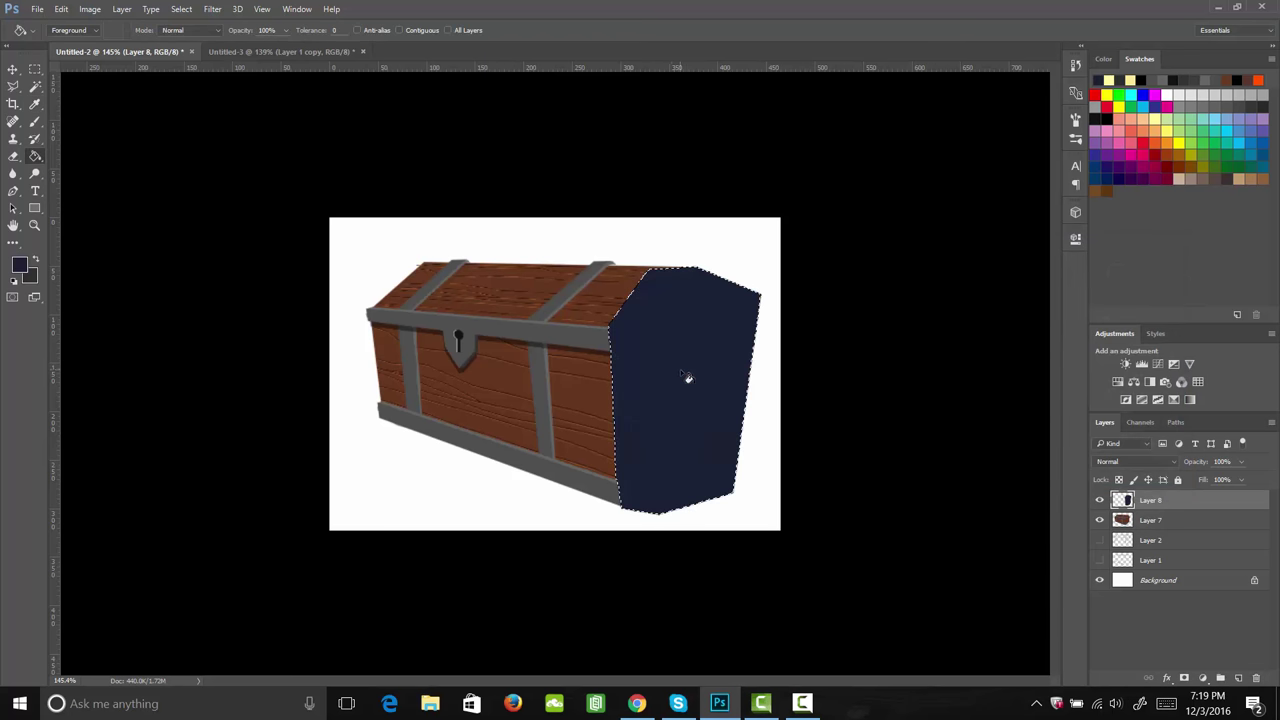
# Step: Refill the right end with a darker navy shade and deselect
pyautogui.click(19, 264)
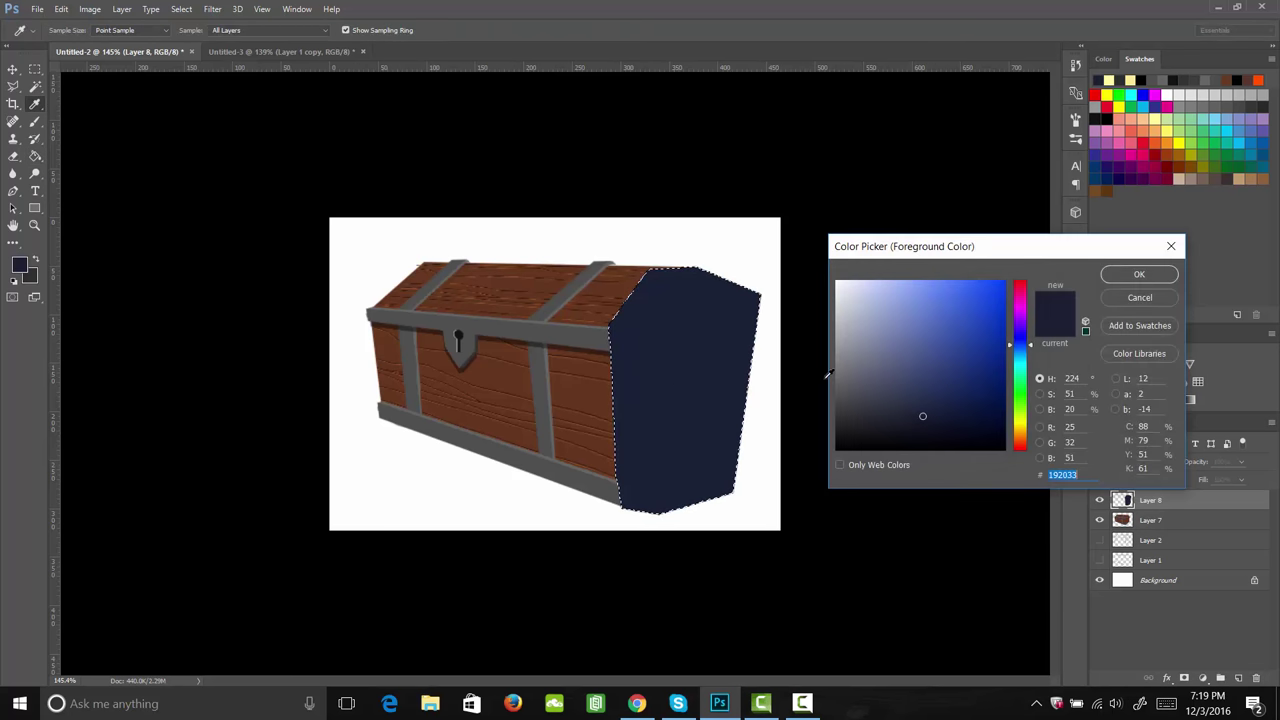
pyautogui.click(922, 429)
pyautogui.click(1137, 274)
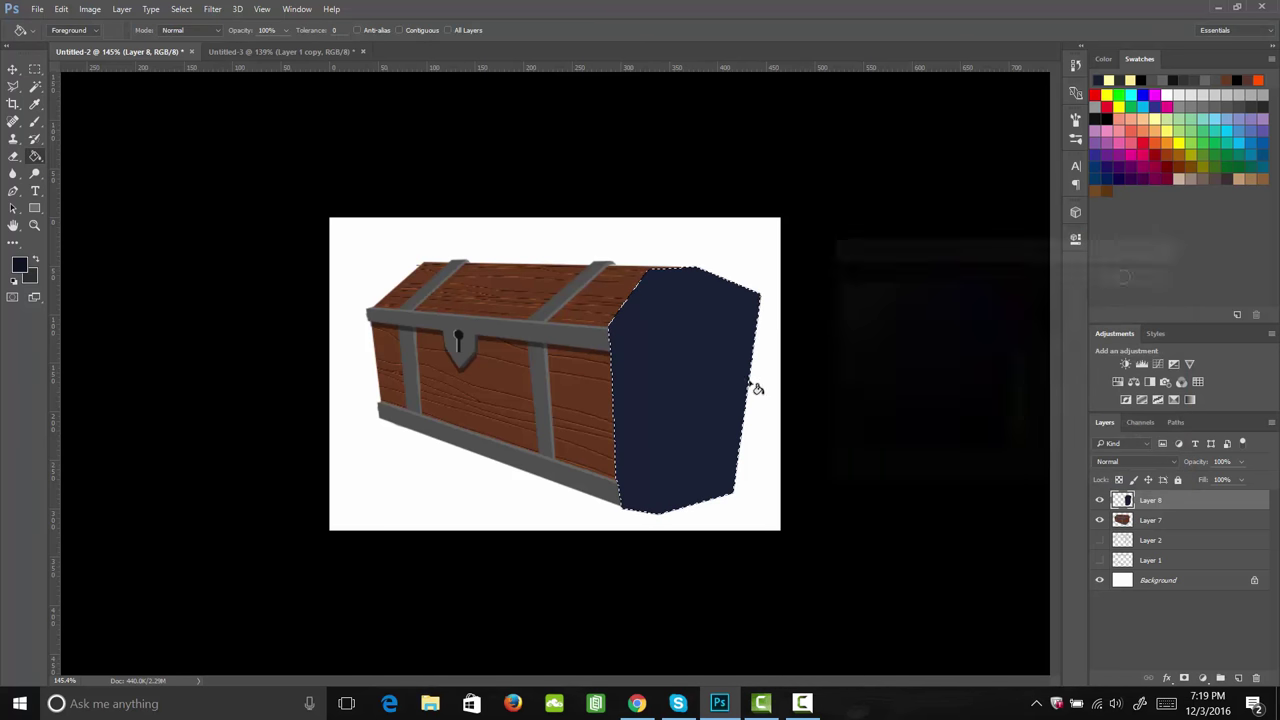
pyautogui.click(692, 404)
pyautogui.press('m')
pyautogui.hotkey('ctrl', 'd')
pyautogui.click(120, 9)
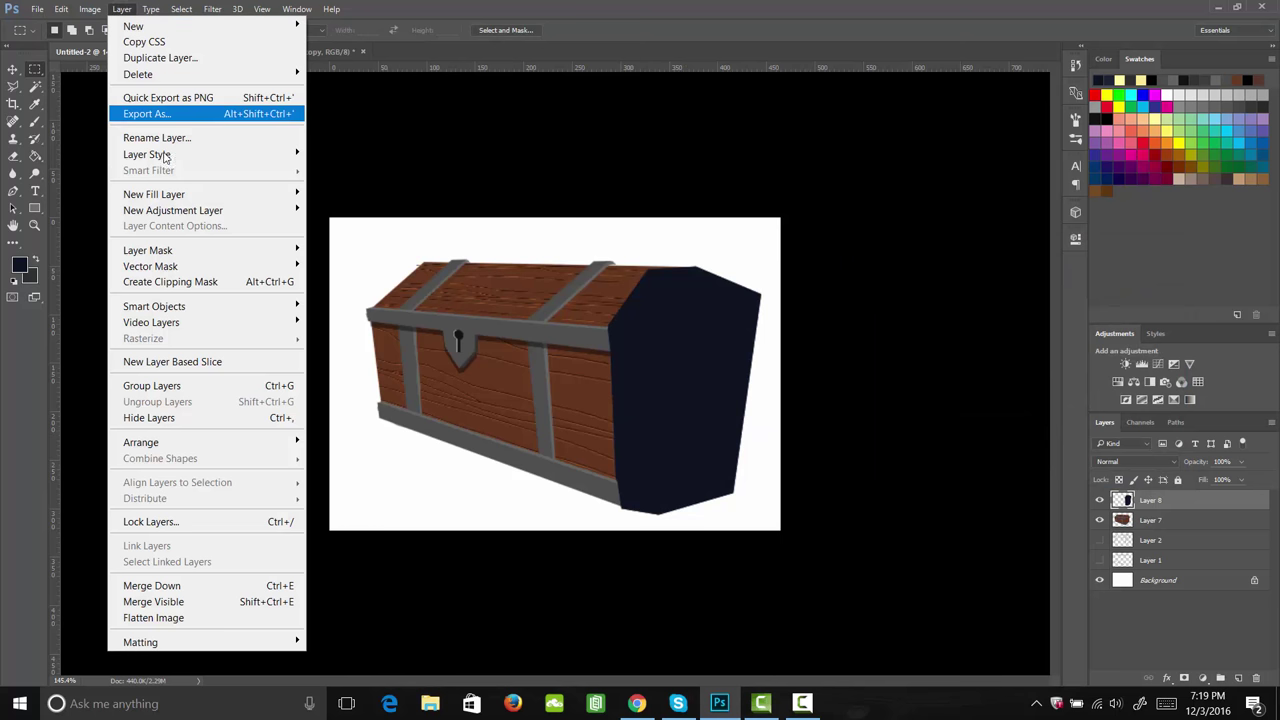
# Step: Clip Layer 8 to the chest and blend it as Overlay at 60% opacity
pyautogui.click(185, 283)
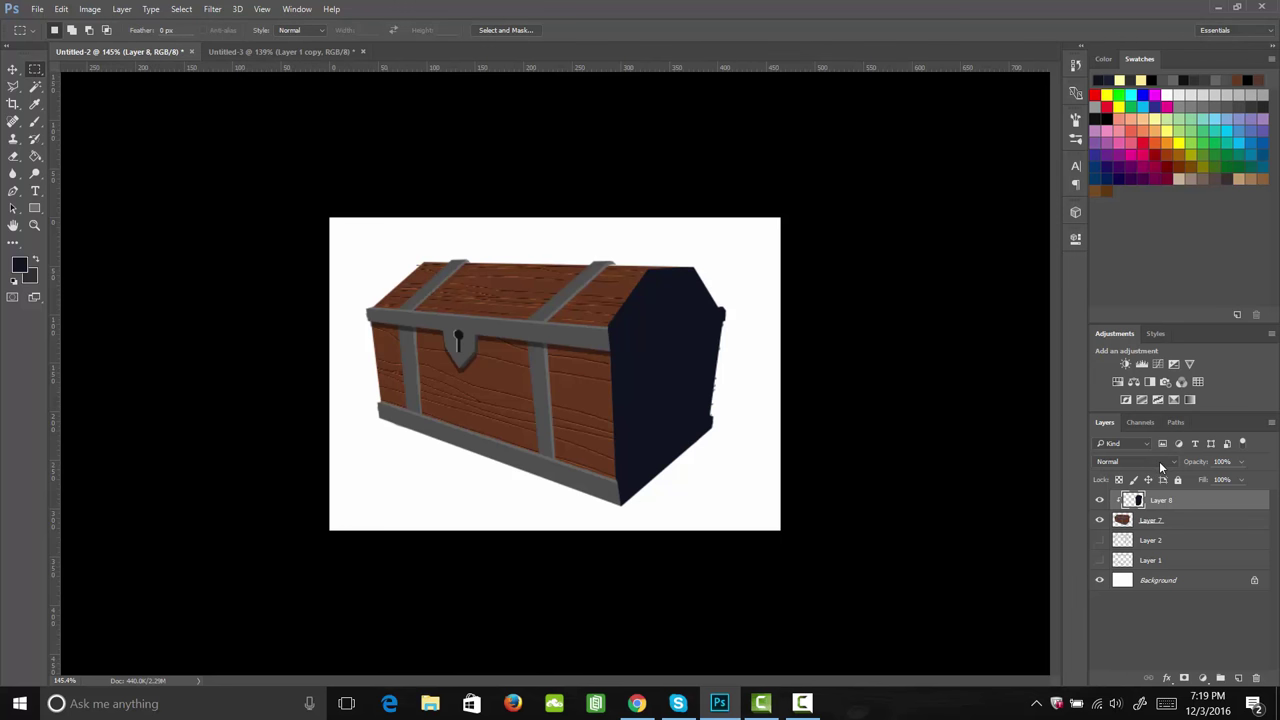
pyautogui.click(1159, 461)
pyautogui.click(1132, 236)
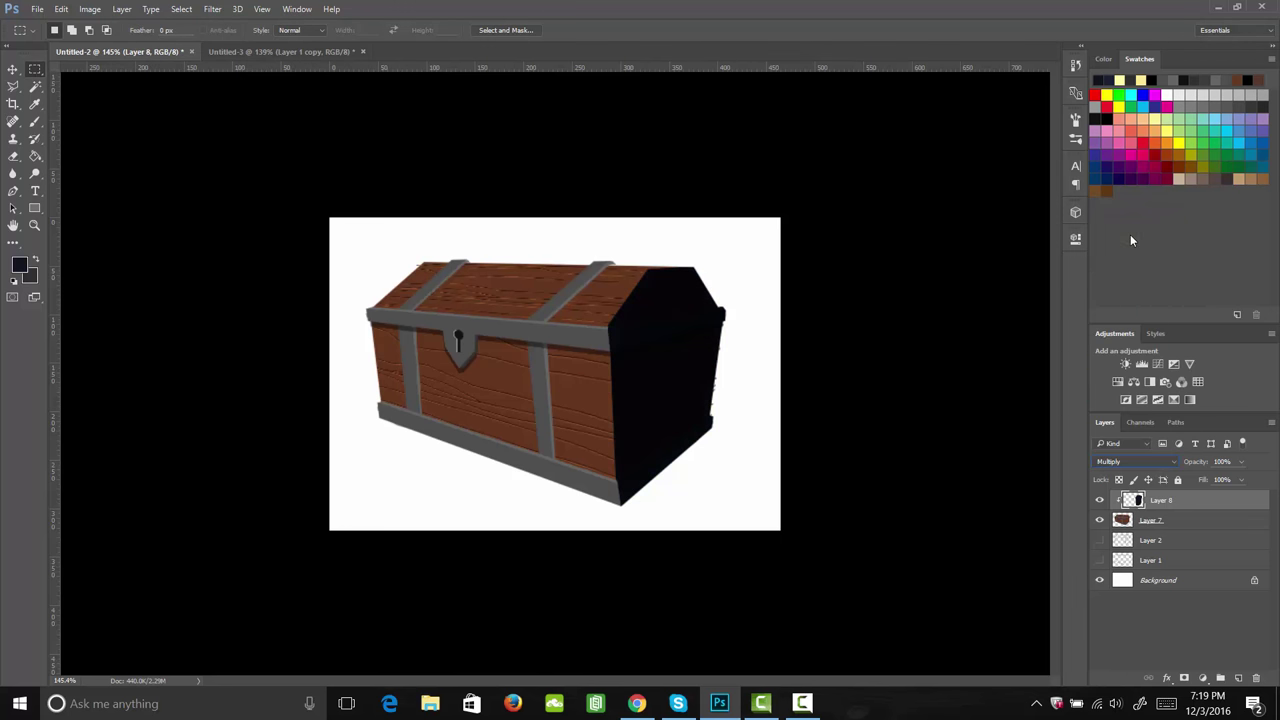
pyautogui.click(1127, 460)
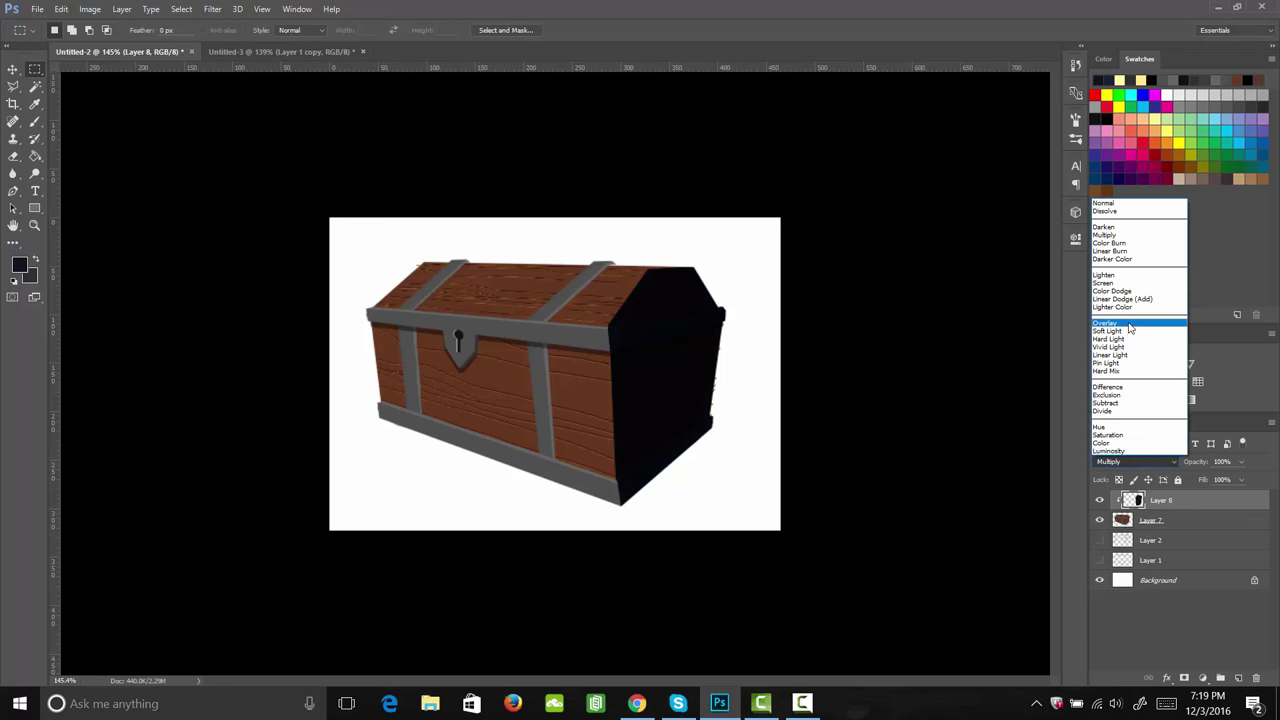
pyautogui.click(1126, 325)
pyautogui.click(1241, 461)
pyautogui.moveTo(1242, 481); pyautogui.dragTo(1217, 483)
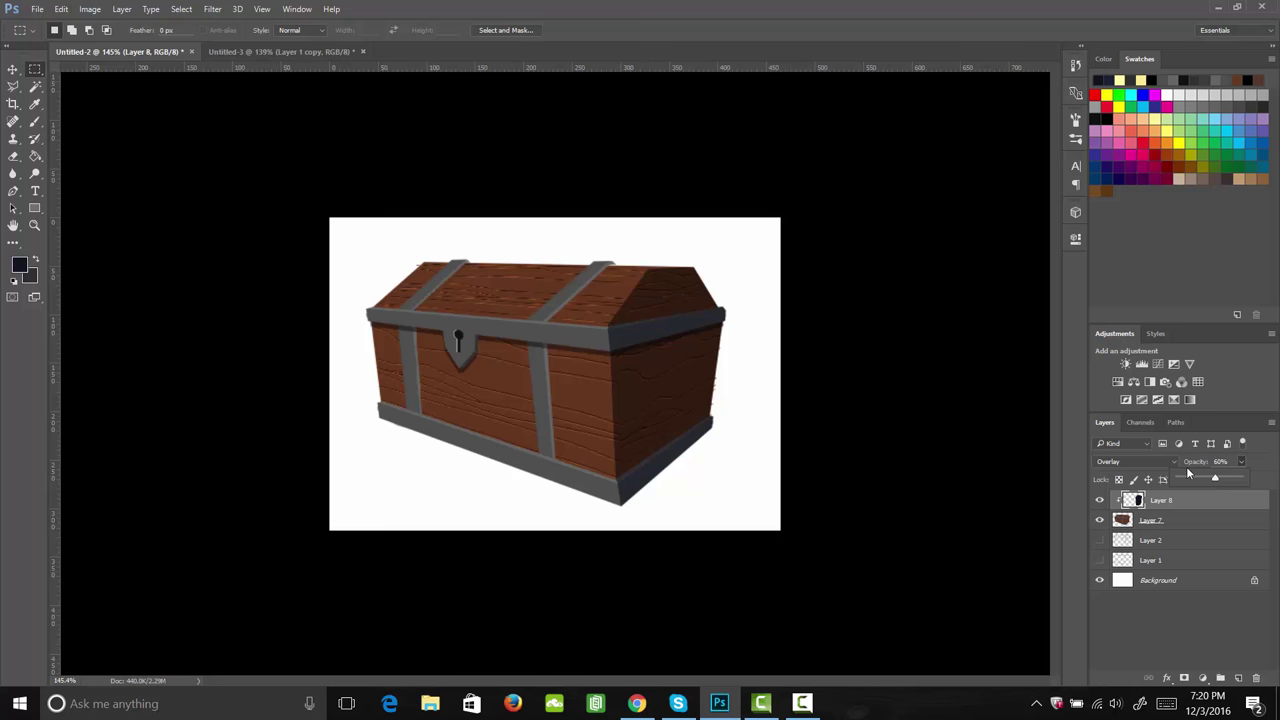
pyautogui.click(1216, 482)
pyautogui.click(1168, 522)
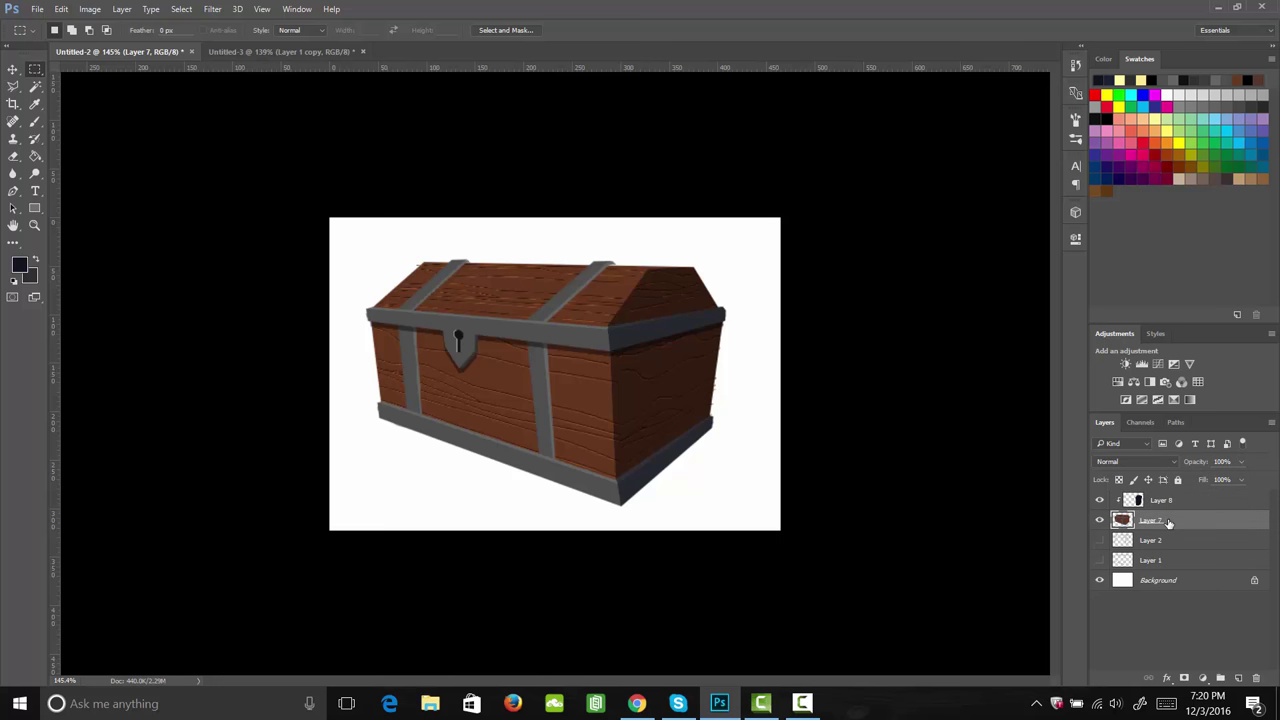
# Step: Fill the Background layer with dark grey 292929 using the Paint Bucket
pyautogui.click(1158, 580)
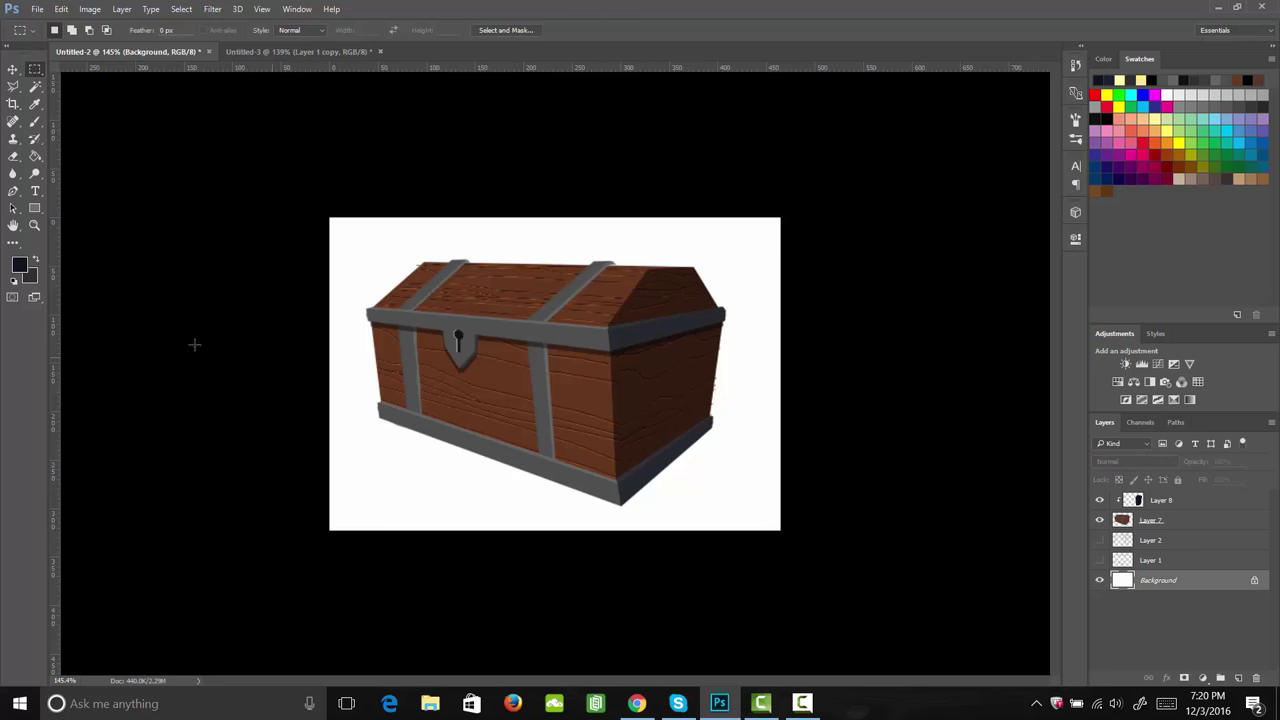
pyautogui.click(18, 263)
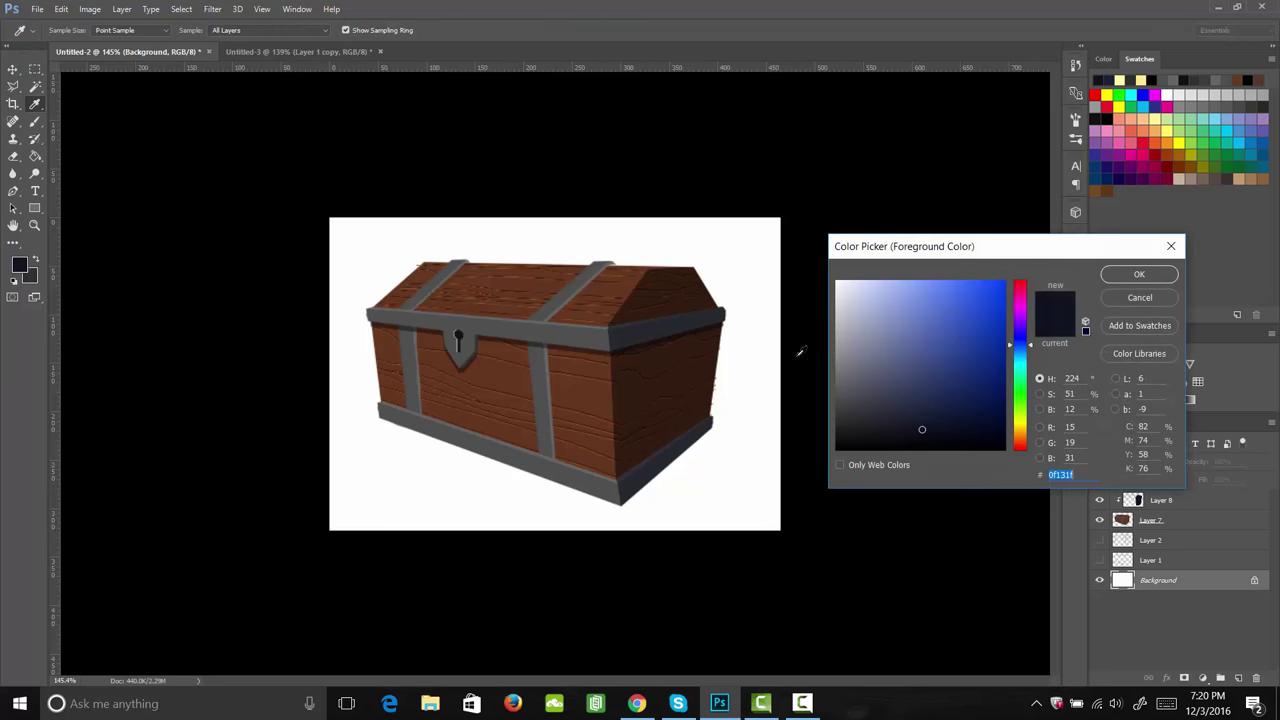
pyautogui.click(1139, 274)
pyautogui.press('g')
pyautogui.click(706, 475)
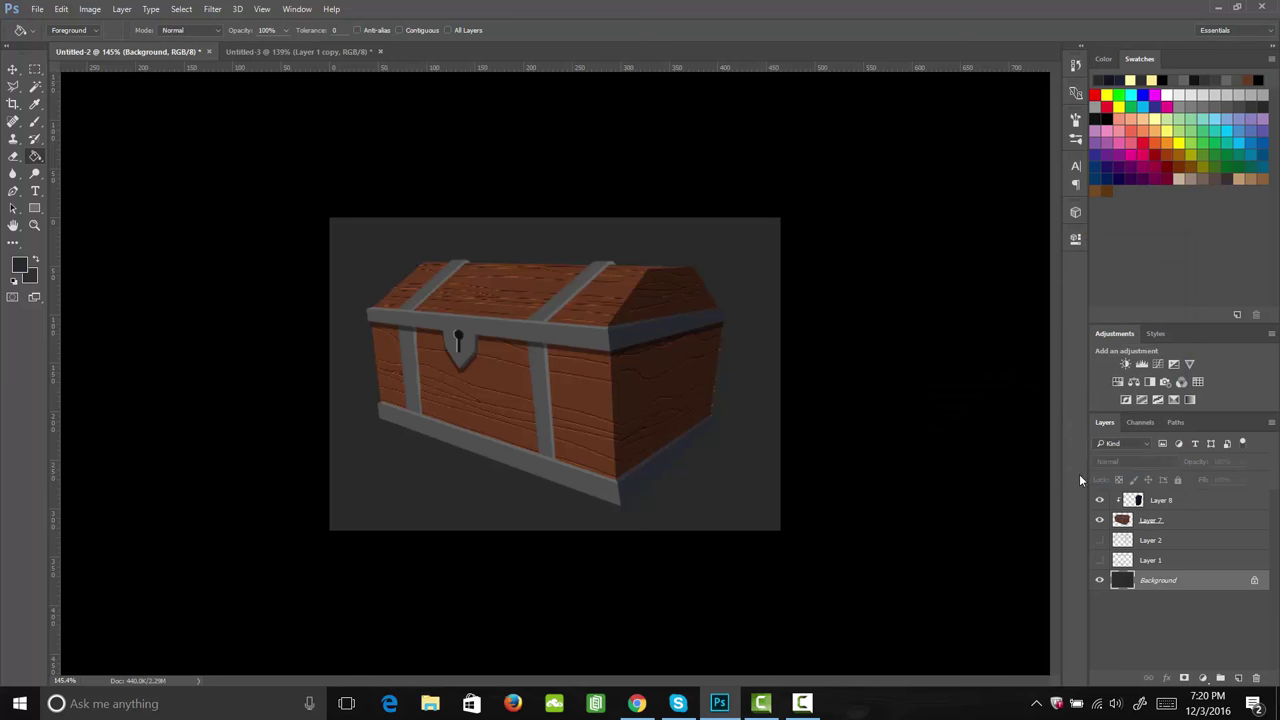
pyautogui.click(1160, 523)
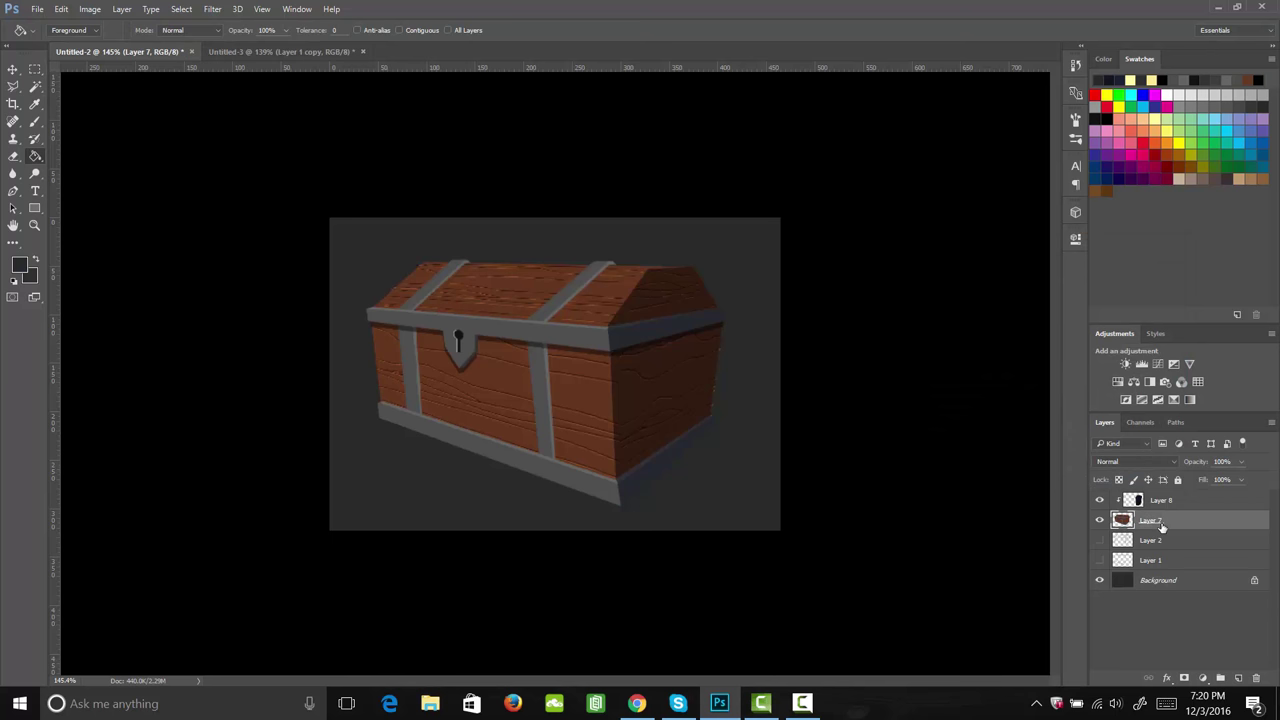
pyautogui.click(1168, 678)
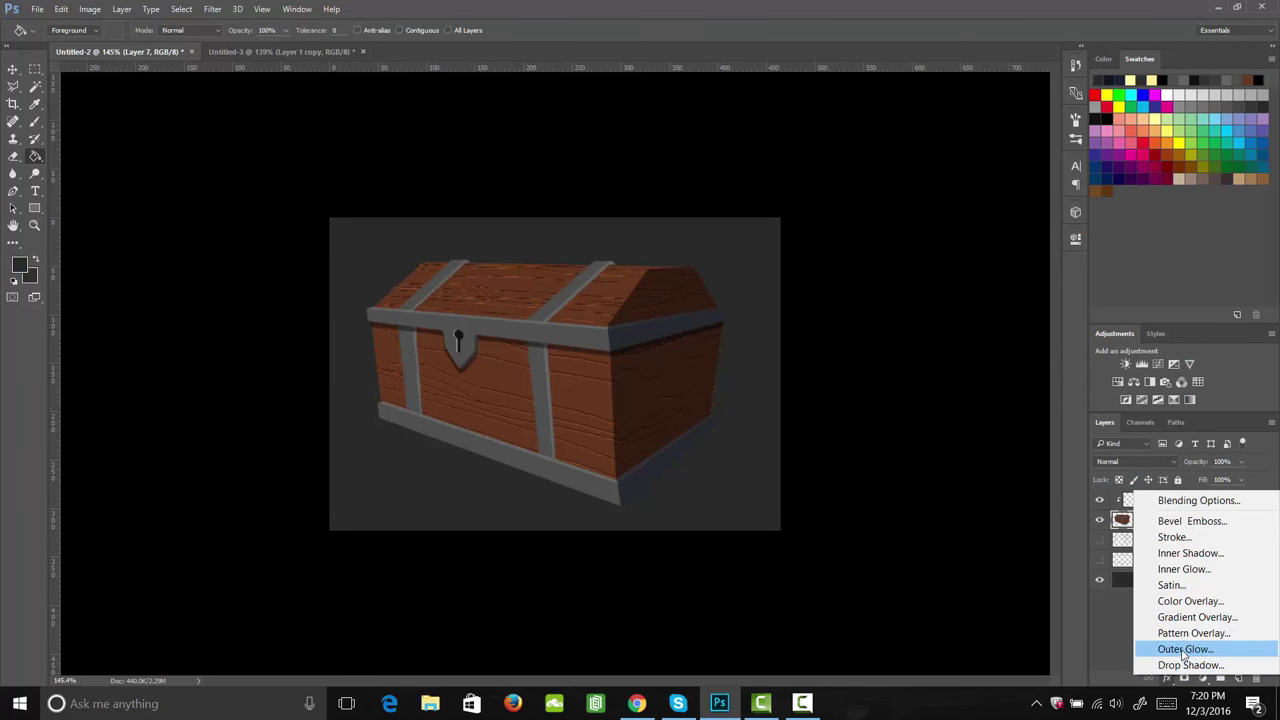
# Step: Add an Outer Glow to Layer 7 with 100% opacity and 35 px size
pyautogui.click(1183, 650)
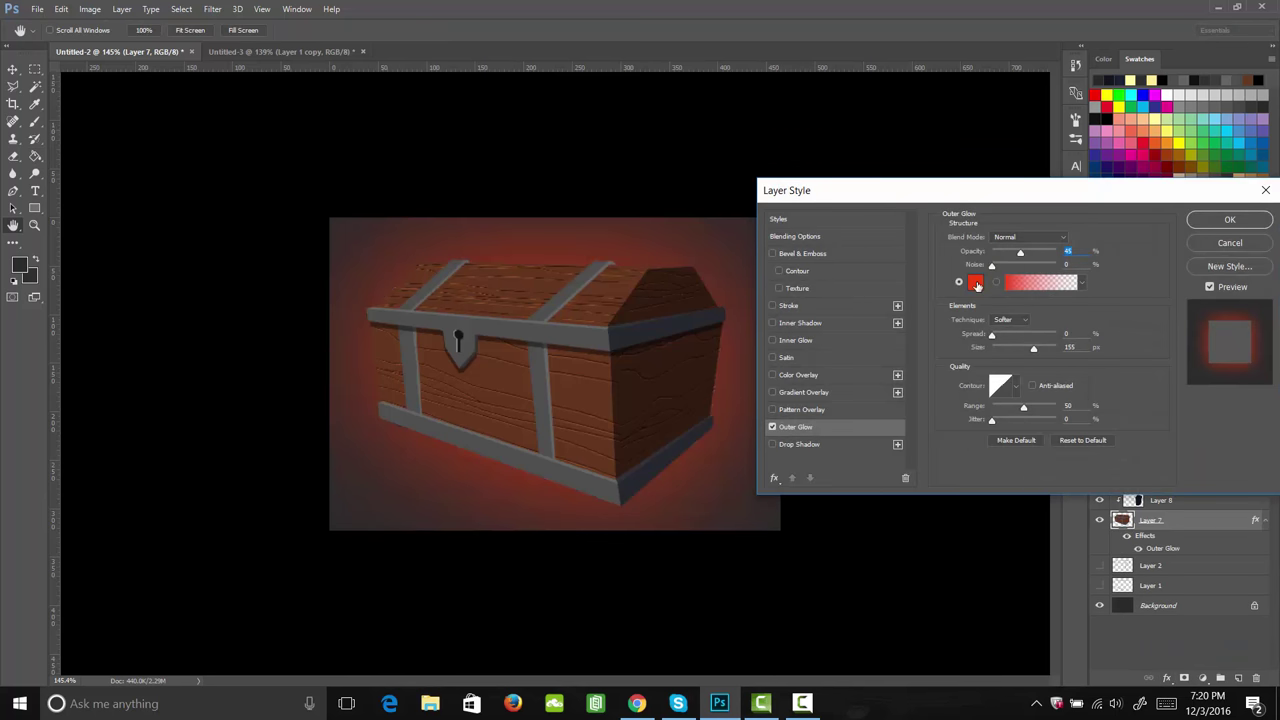
pyautogui.click(976, 283)
pyautogui.moveTo(940, 358); pyautogui.dragTo(848, 279)
pyautogui.click(1138, 275)
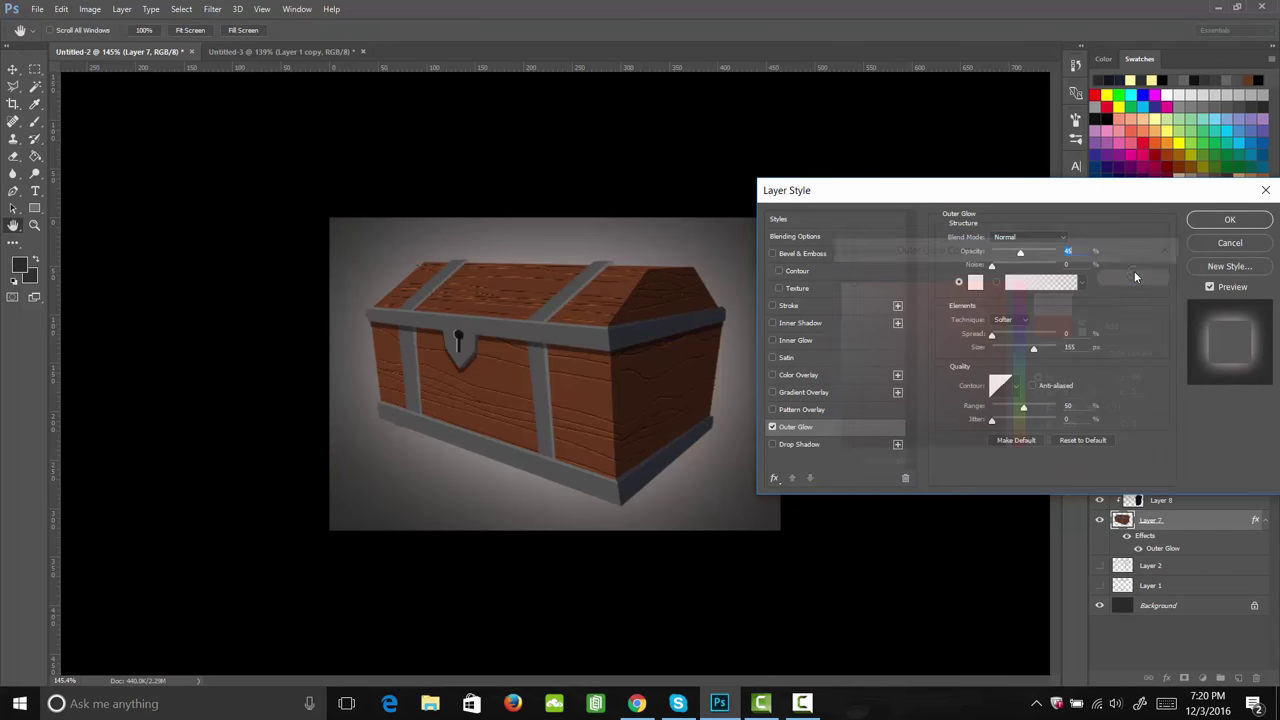
pyautogui.moveTo(1020, 253); pyautogui.dragTo(1062, 251)
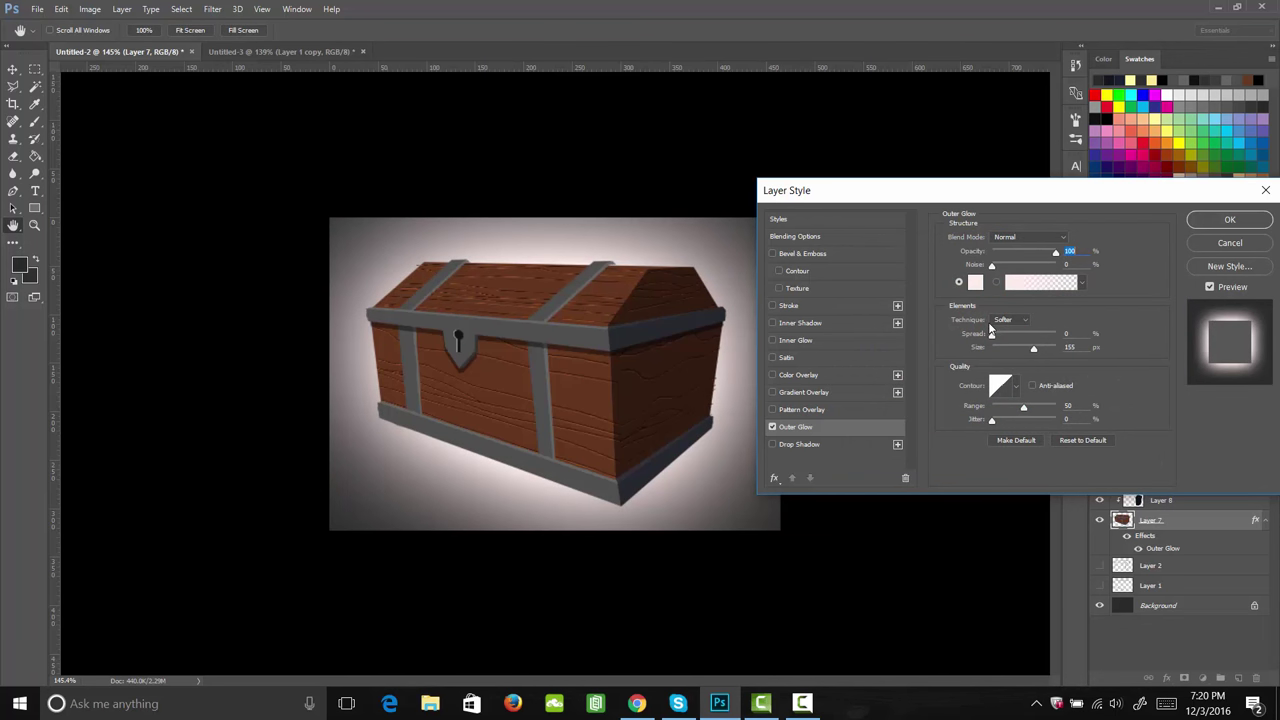
pyautogui.moveTo(1023, 348); pyautogui.dragTo(1005, 351)
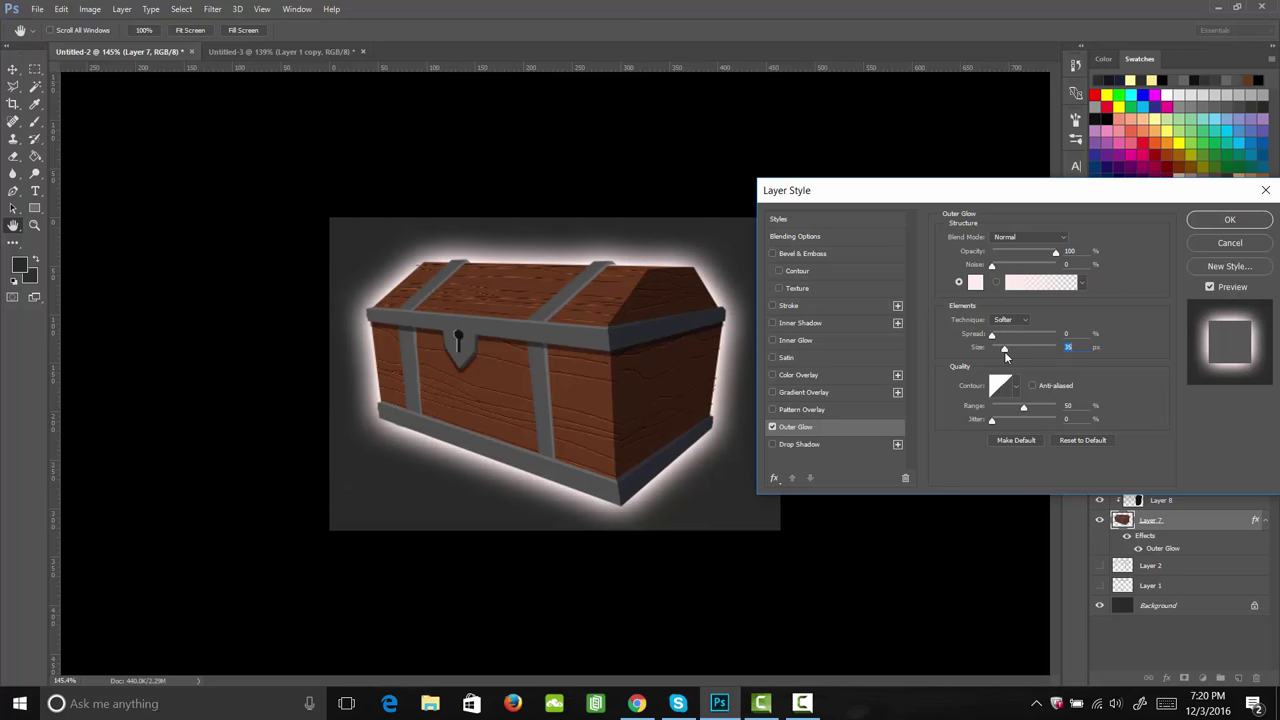
# Step: Change the glow colour to pale yellow fff695 and apply the style
pyautogui.click(975, 283)
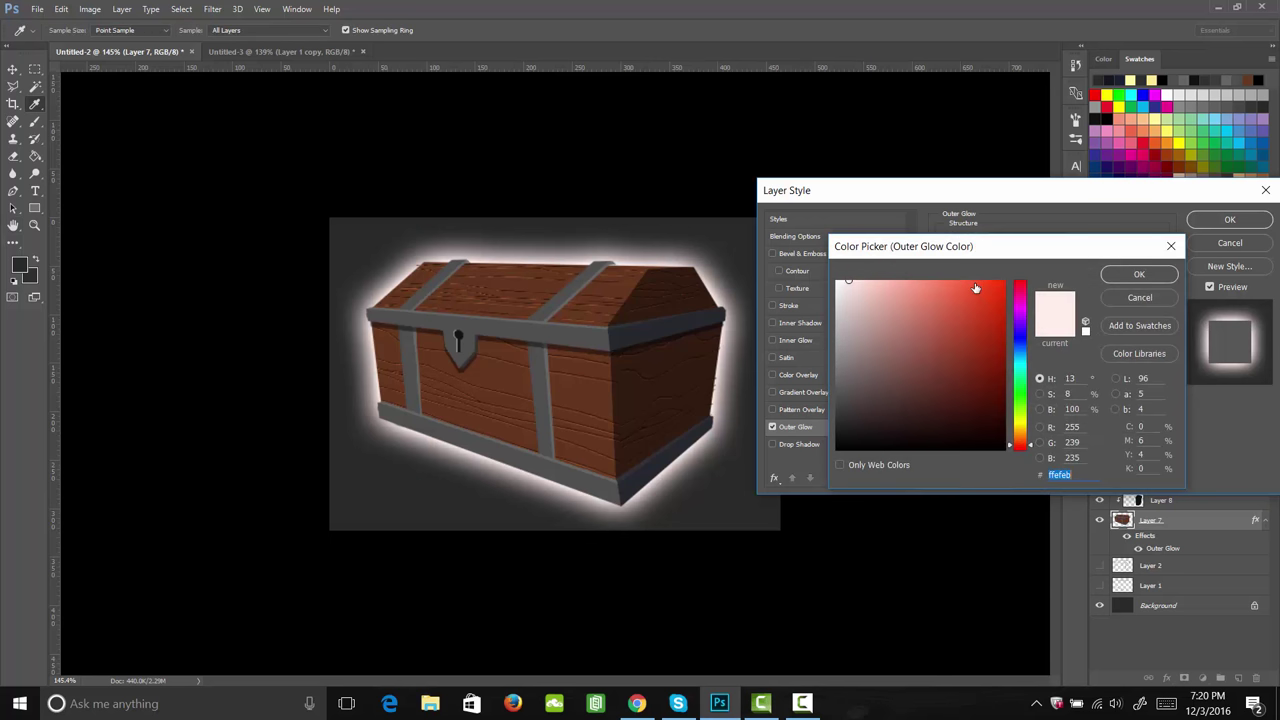
pyautogui.click(1021, 428)
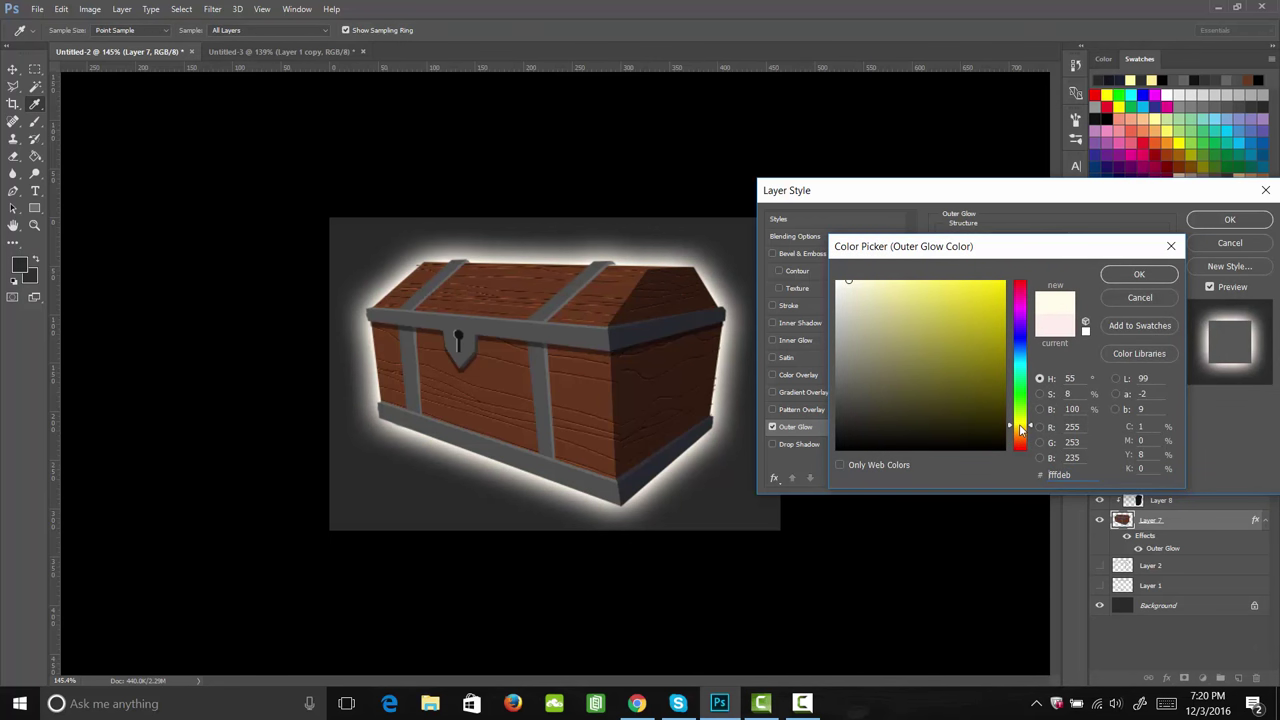
pyautogui.click(906, 281)
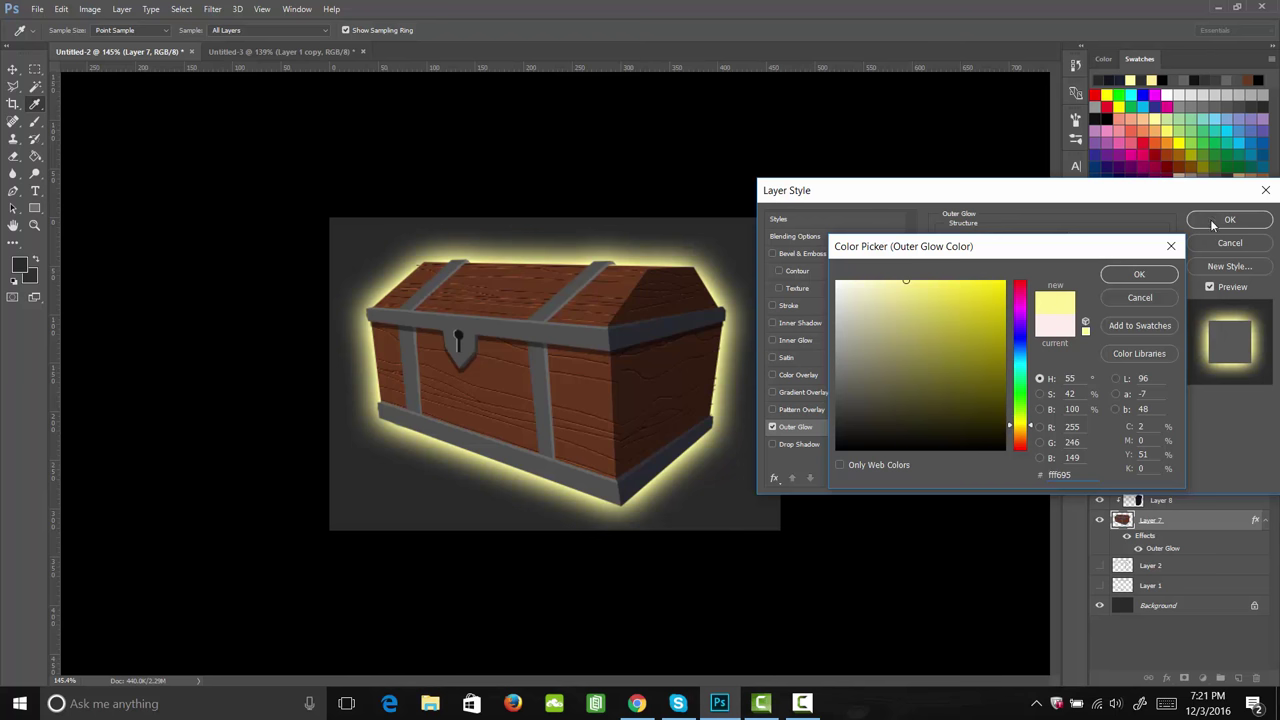
pyautogui.click(1151, 273)
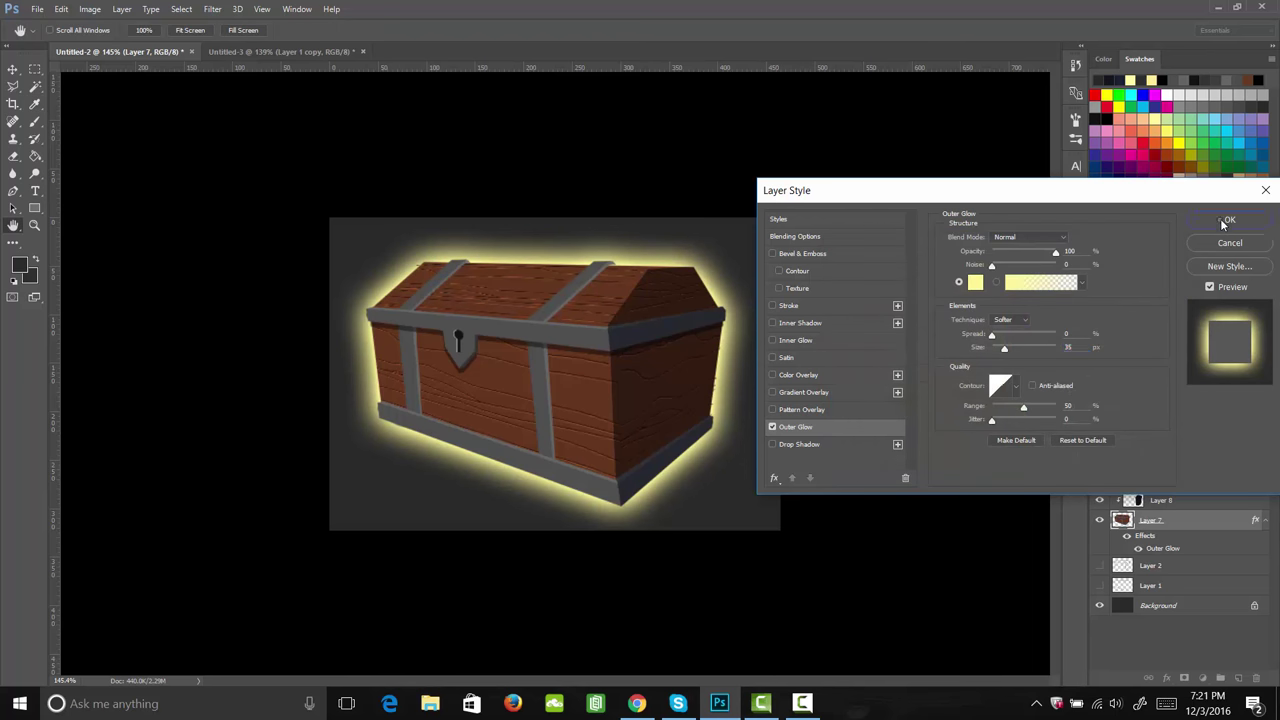
pyautogui.click(1222, 219)
pyautogui.press('z')
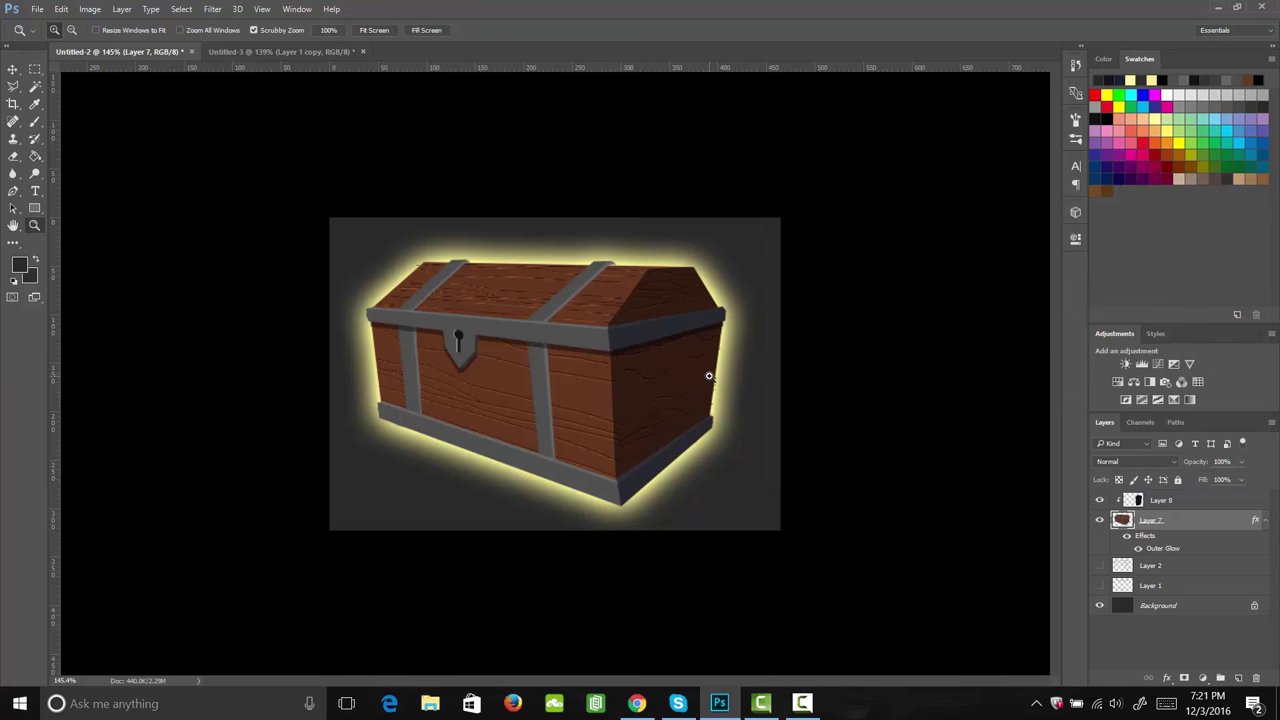